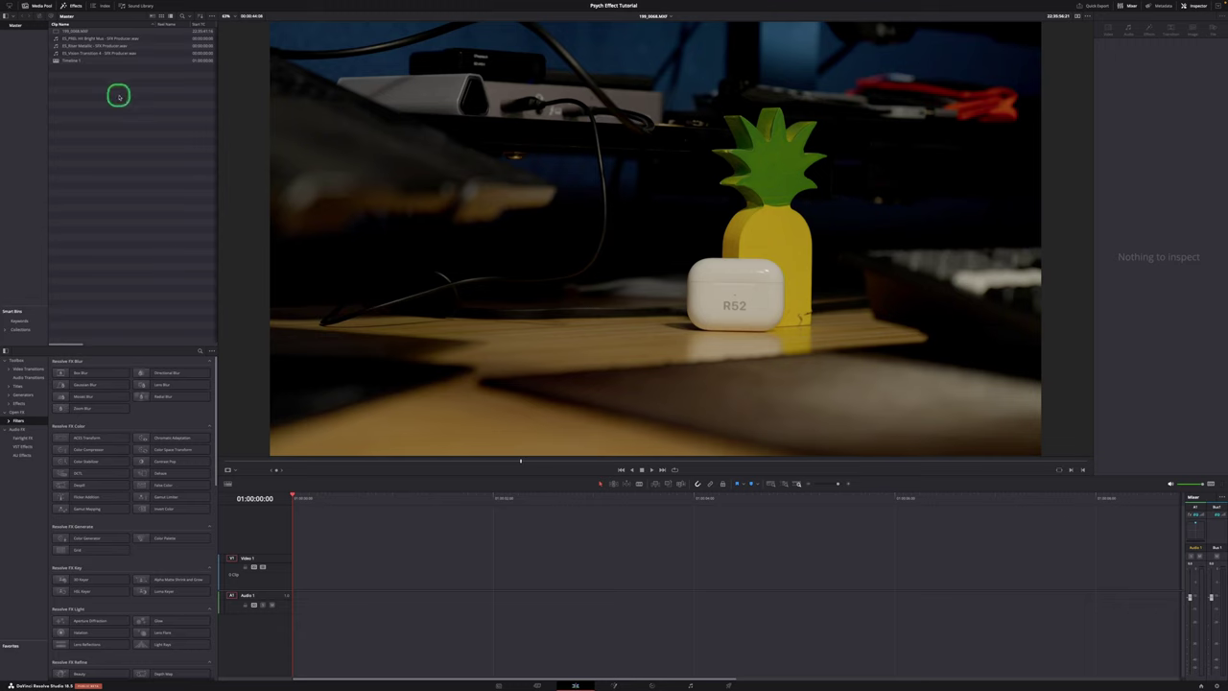
Step: Load 199_0068.MXF, loop-play its pineapple shot, and drag it out to start a subclip
{"action": "left_click", "coordinate": [100, 38]}
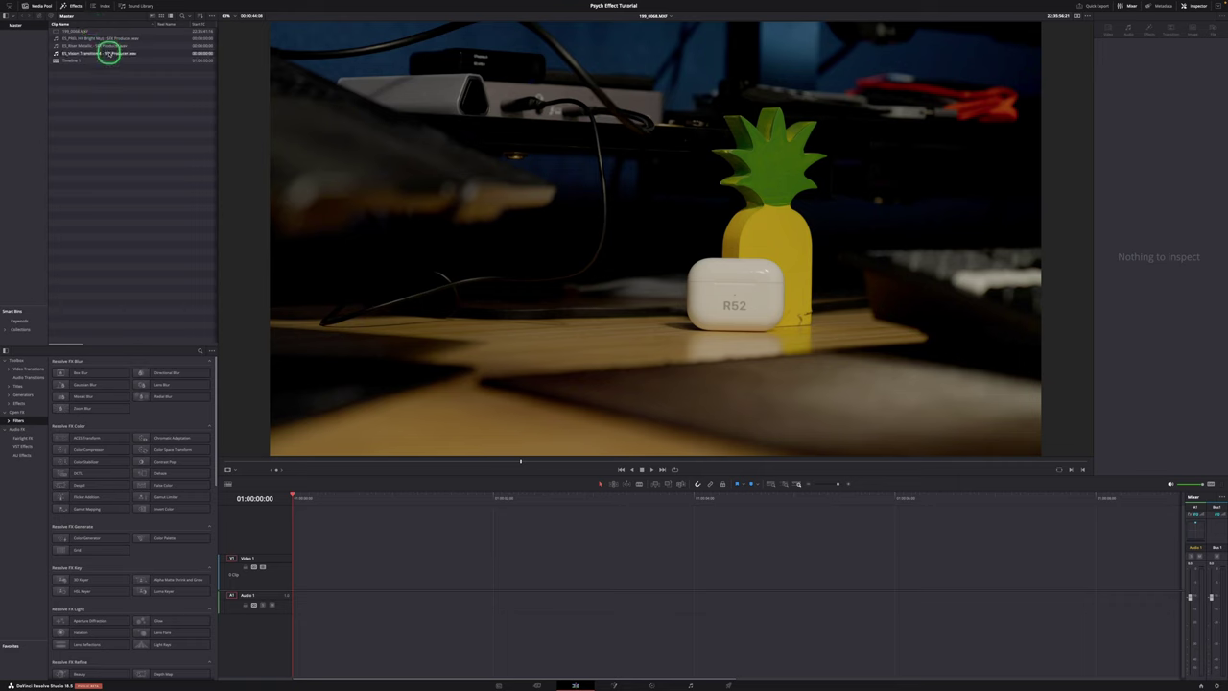
{"action": "left_click", "coordinate": [64, 31]}
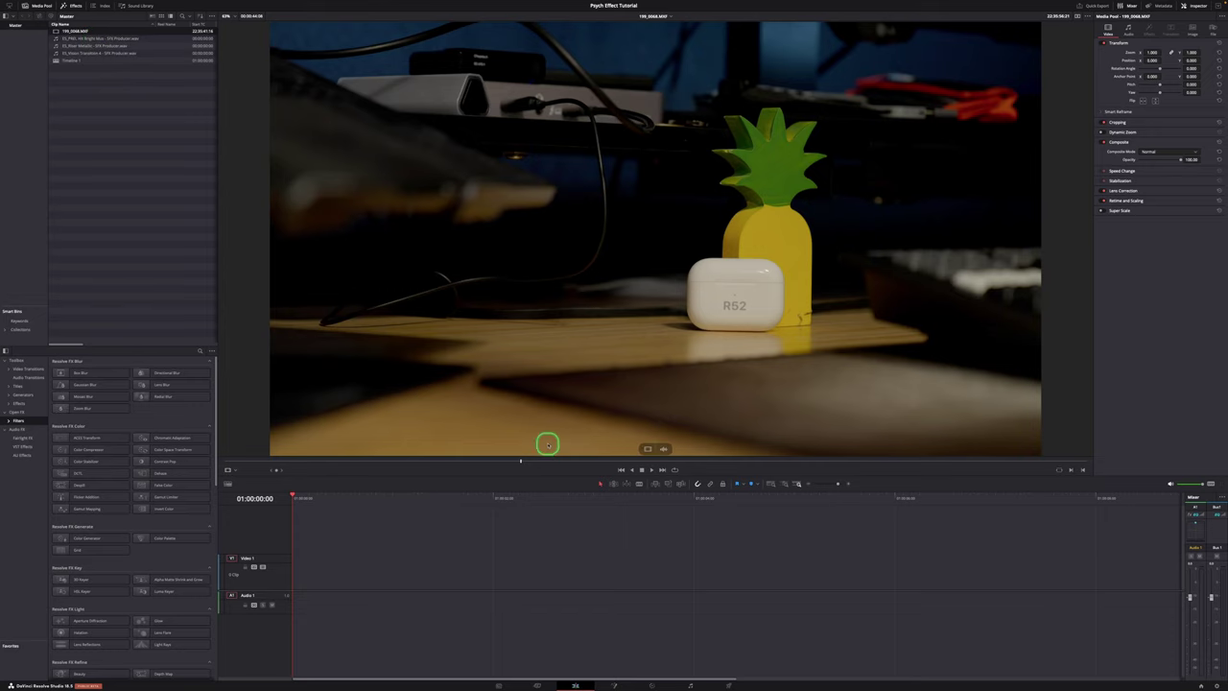
{"action": "left_click_drag", "start_coordinate": [584, 461], "coordinate": [833, 463]}
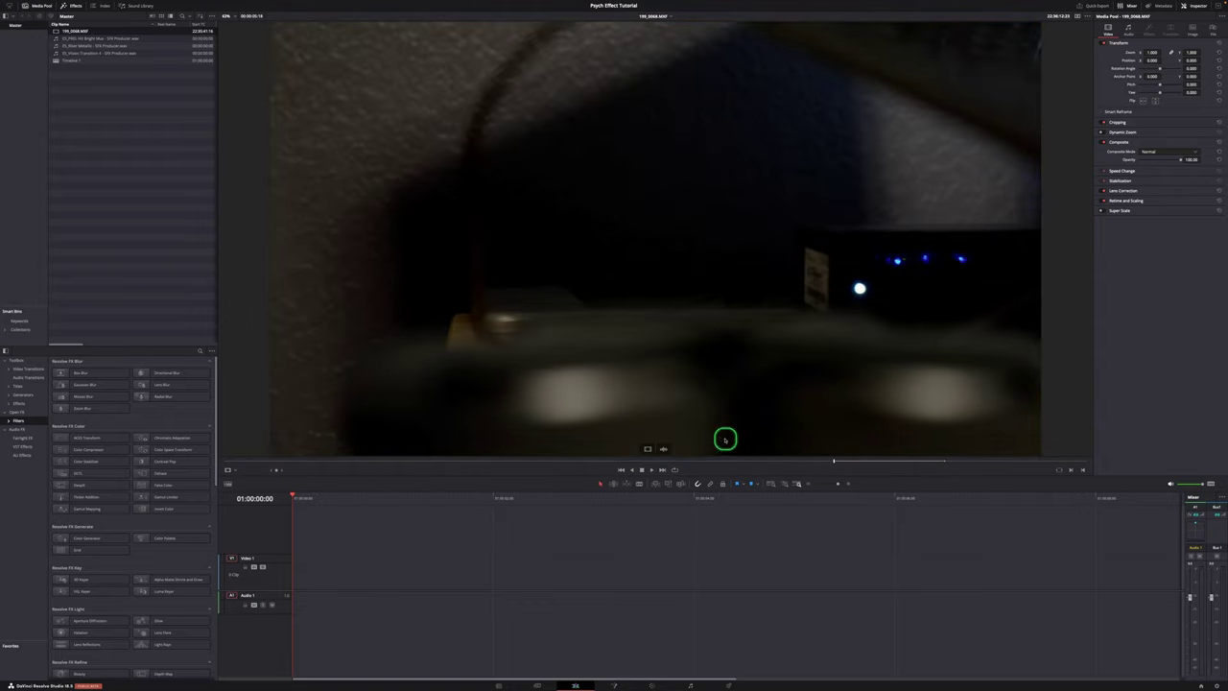
{"action": "key", "text": "space"}
{"action": "left_click", "coordinate": [676, 470]}
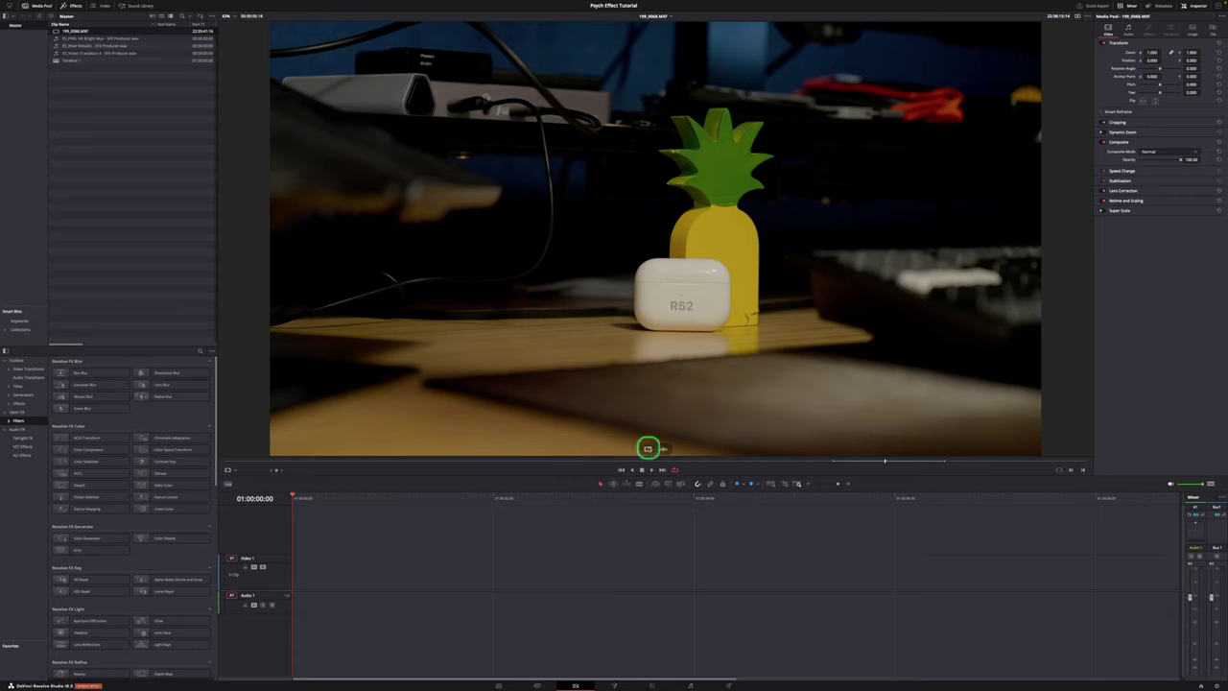
{"action": "left_click_drag", "start_coordinate": [648, 449], "coordinate": [147, 187]}
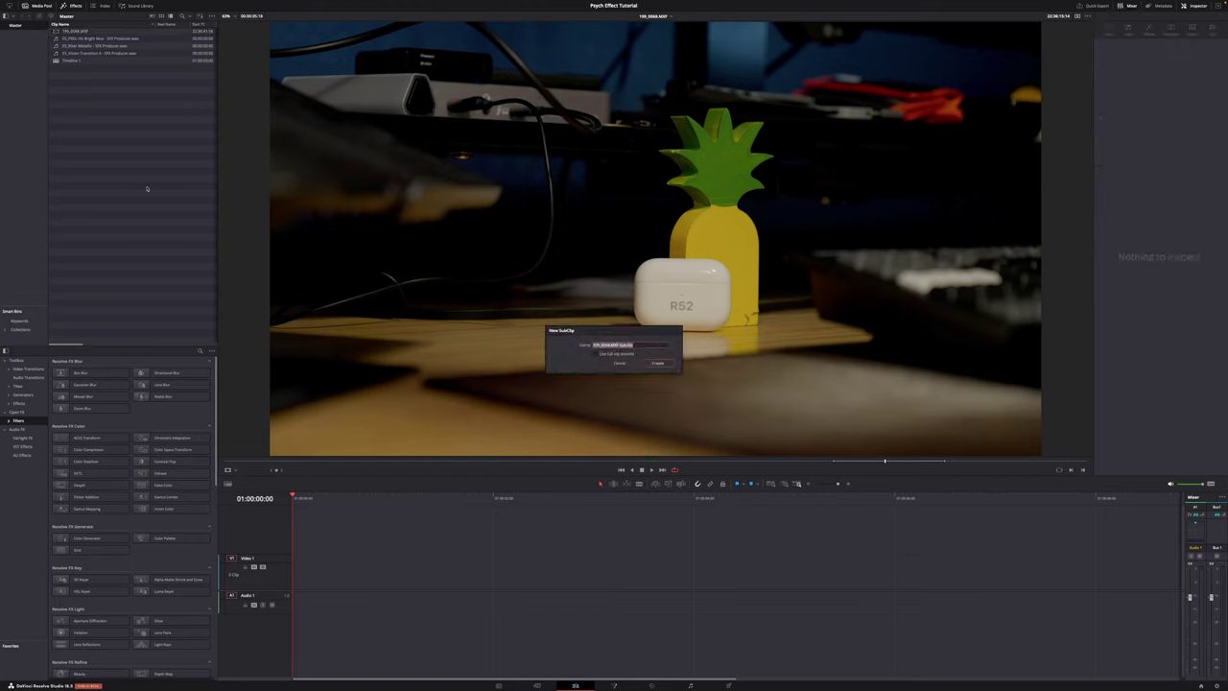
Step: Confirm the new subclip and select 199_0068.MXF Subclip in the media pool
{"action": "key", "text": "Return"}
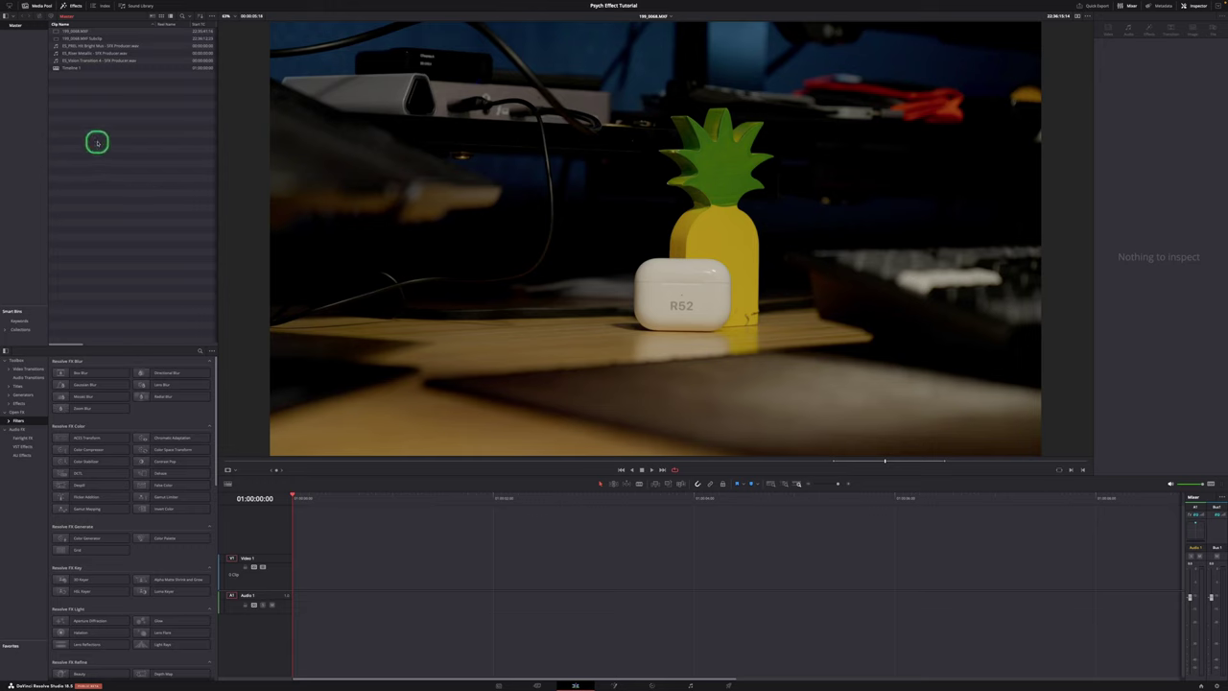
{"action": "left_click", "coordinate": [65, 40]}
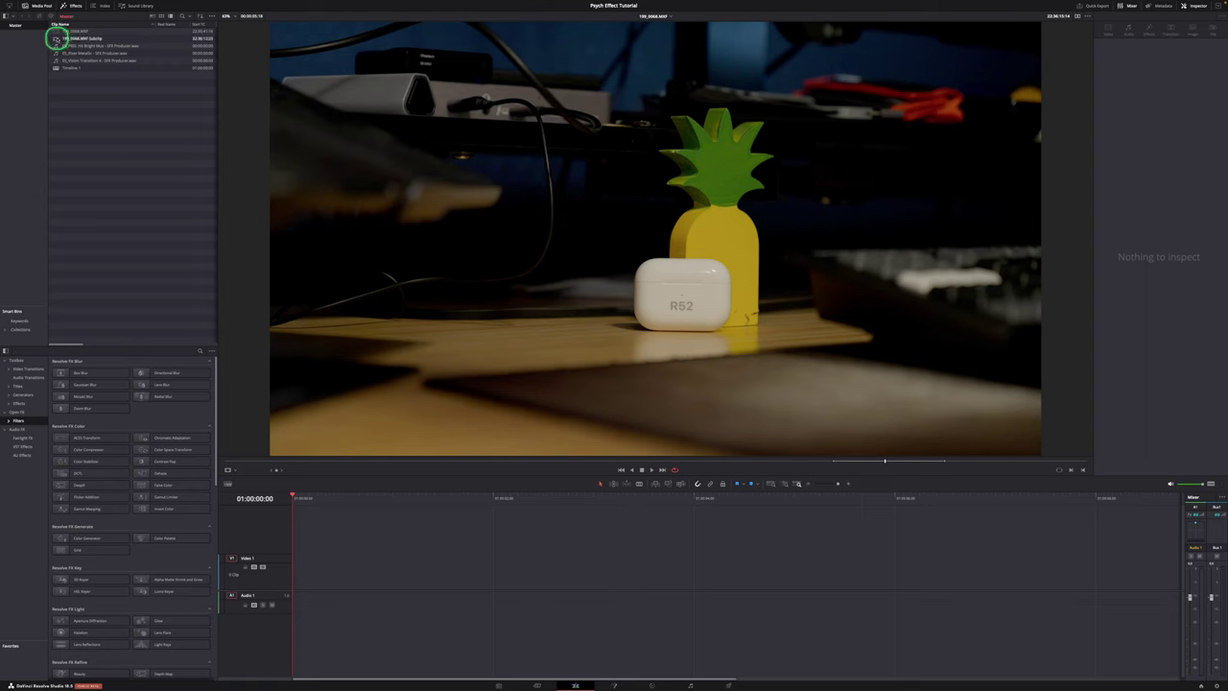
Step: Preview the subclip in the viewer and place it onto the timeline
{"action": "double_click", "coordinate": [55, 38]}
{"action": "key", "text": "space"}
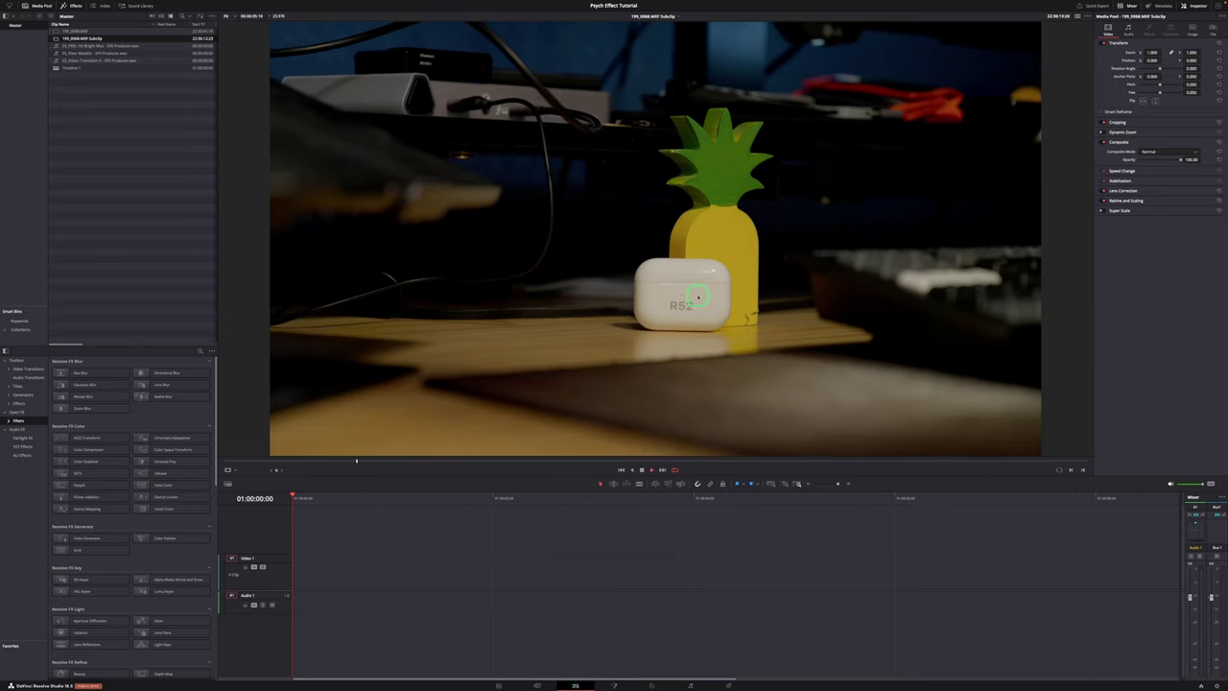
{"action": "left_click_drag", "start_coordinate": [698, 298], "coordinate": [326, 568]}
Step: Change the timeline clip's duration to 4 seconds and play it back
{"action": "key", "text": "ctrl+d"}
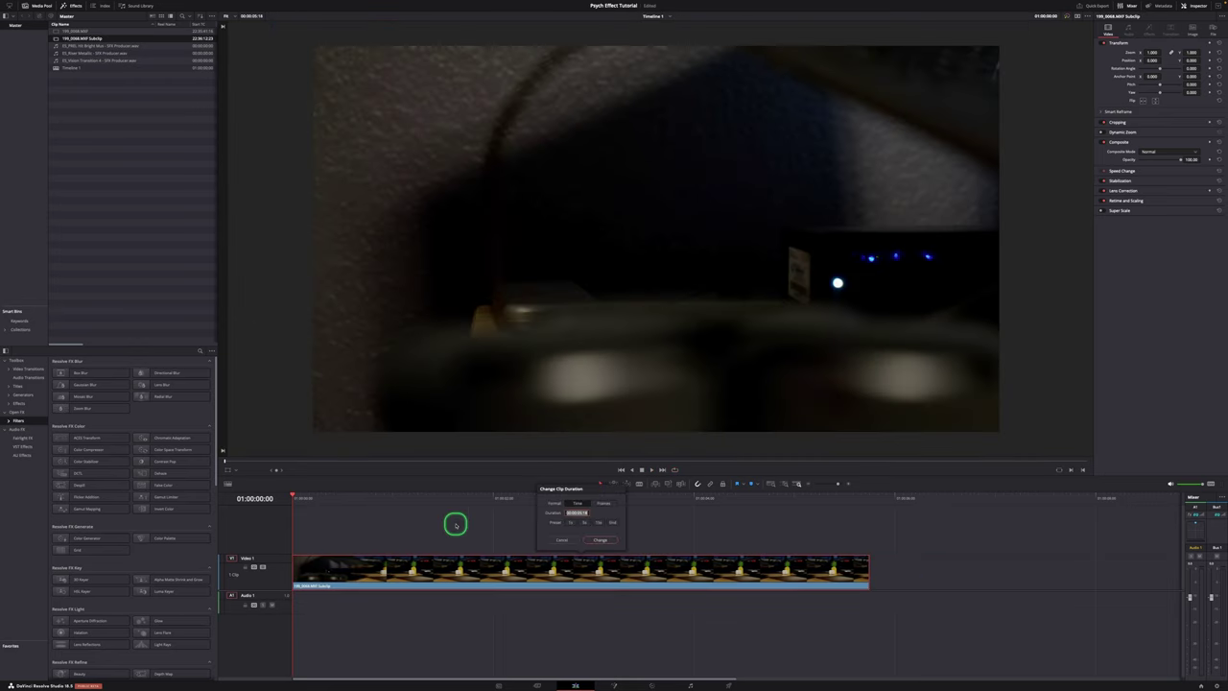
{"action": "type", "text": "400"}
{"action": "key", "text": "Return"}
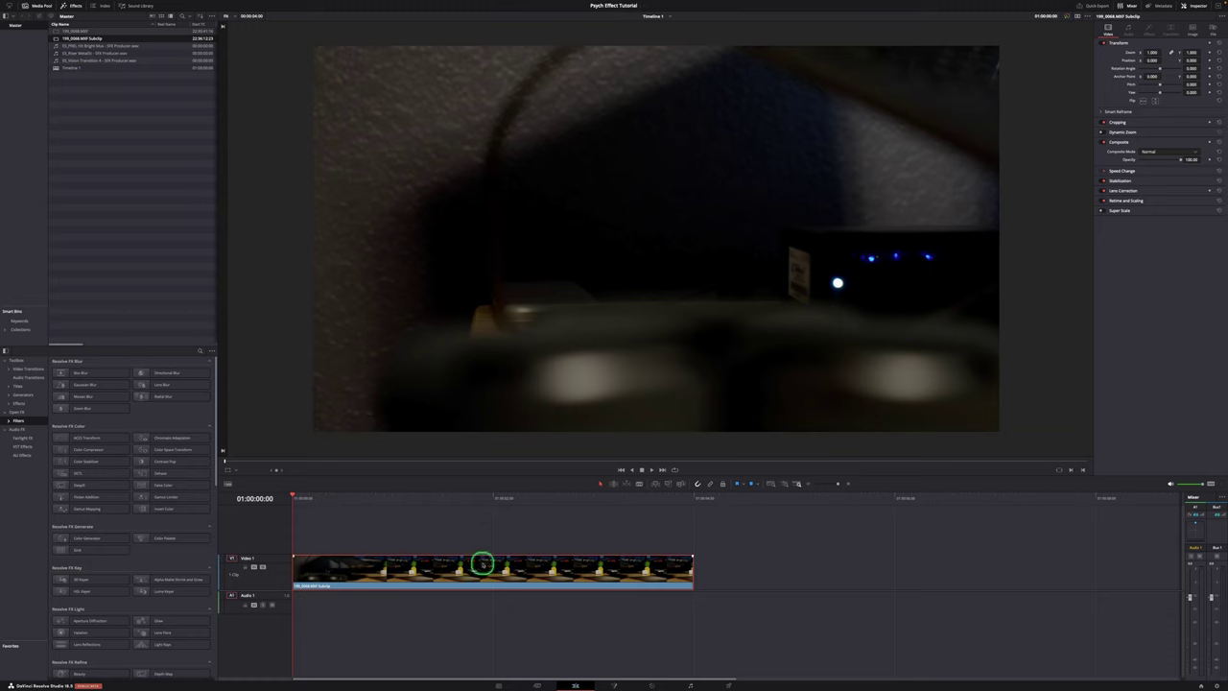
{"action": "key", "text": "space"}
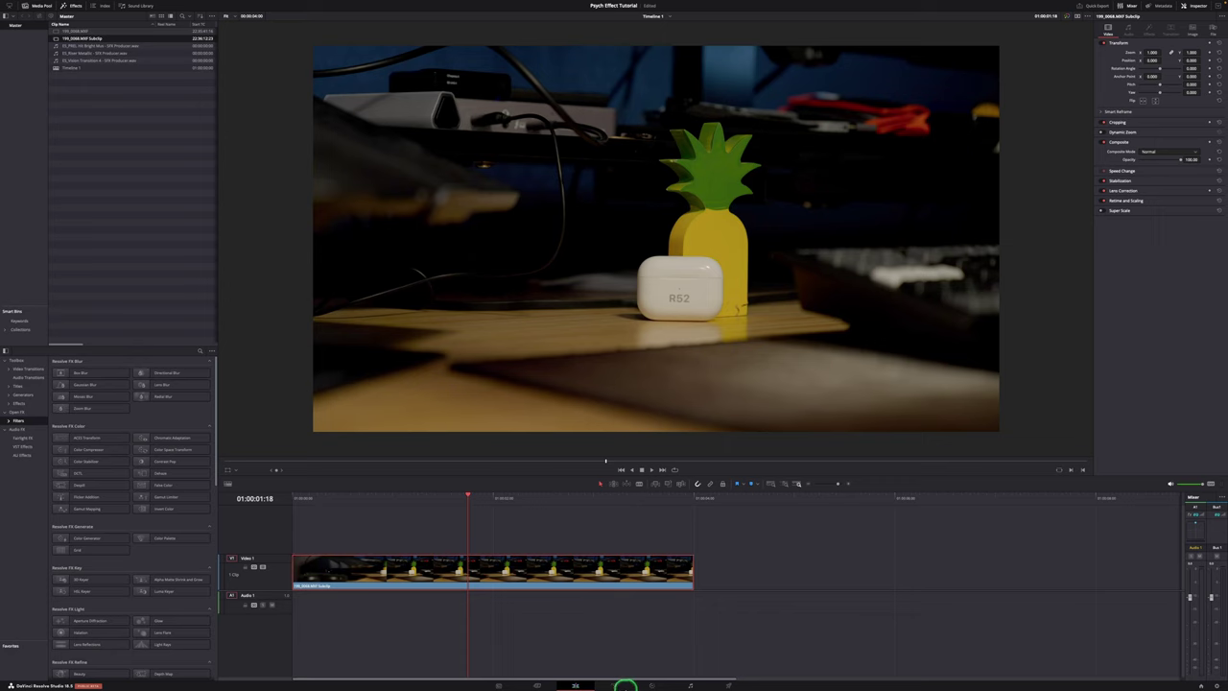
{"action": "left_click", "coordinate": [615, 685]}
Step: Inspect the MediaIn1-to-MediaOut1 graph and scrub back toward the start of the clip
{"action": "left_click_drag", "start_coordinate": [419, 479], "coordinate": [354, 536]}
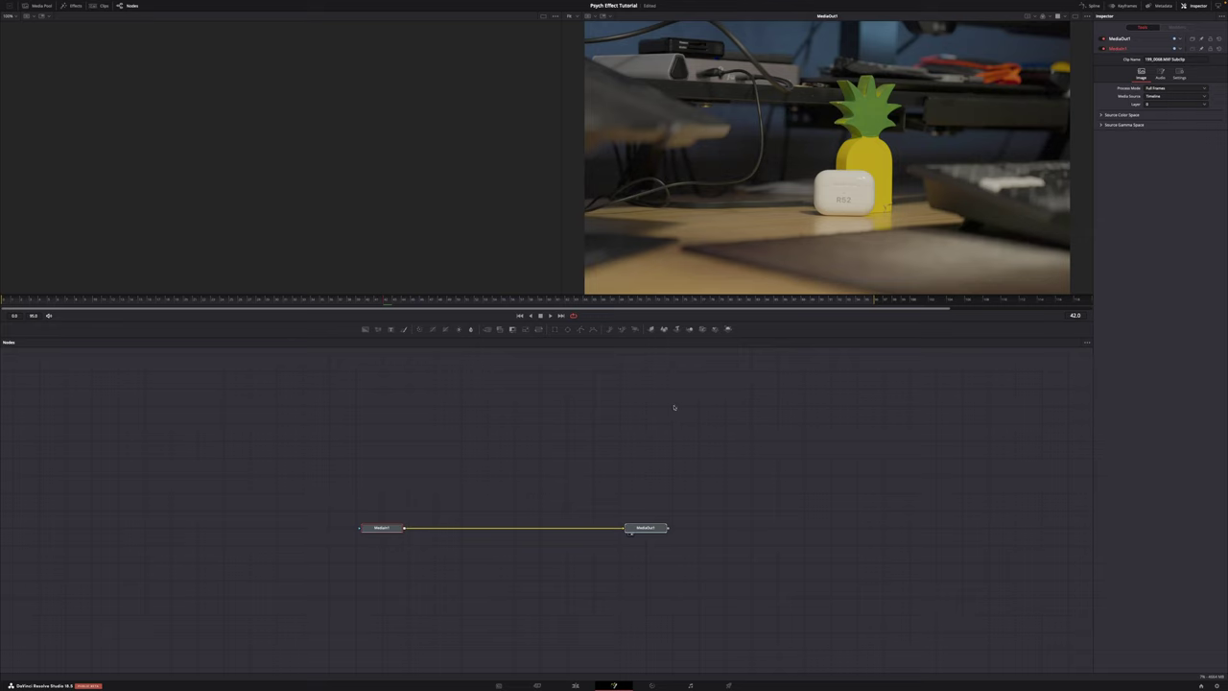
{"action": "left_click", "coordinate": [678, 403]}
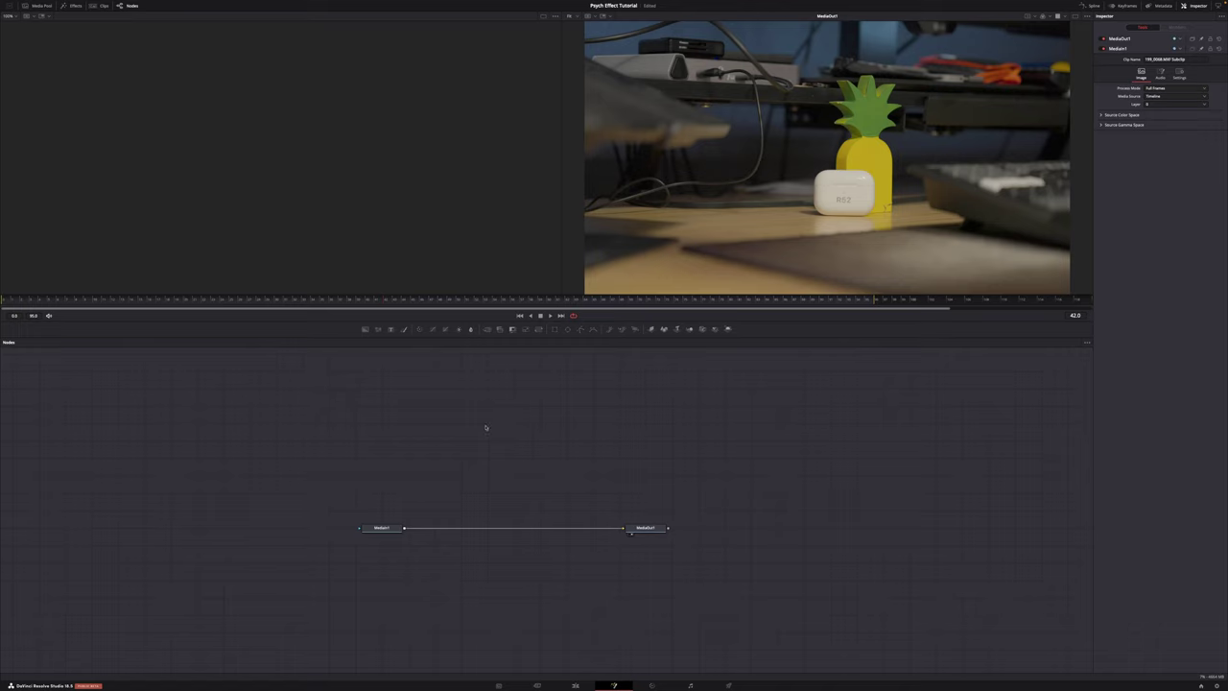
{"action": "left_click_drag", "start_coordinate": [162, 318], "coordinate": [212, 316]}
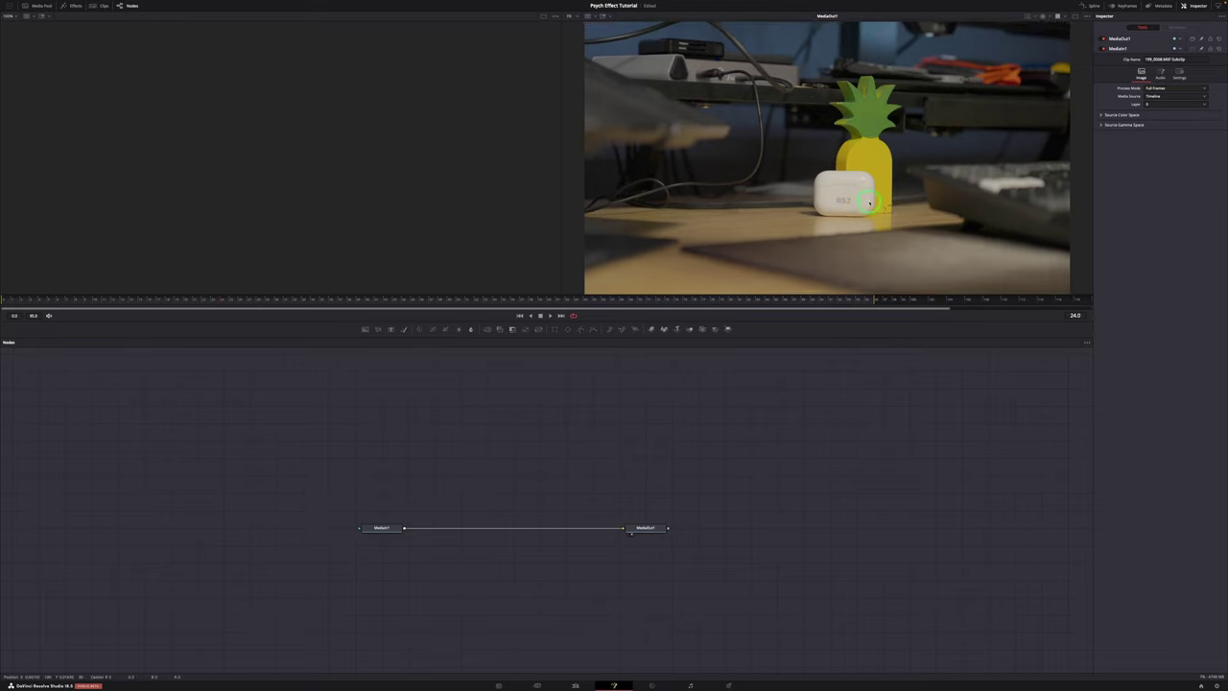
{"action": "scroll", "coordinate": [834, 197], "scroll_direction": "down", "scroll_amount": 3}
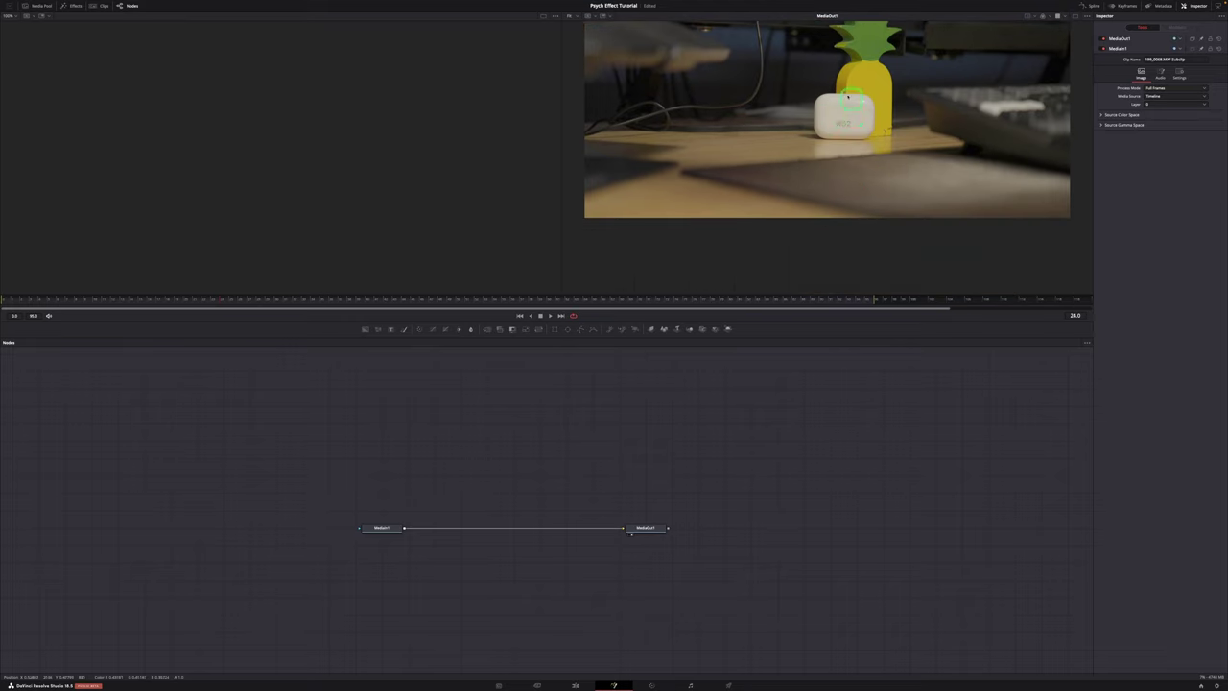
{"action": "scroll", "coordinate": [860, 115], "scroll_direction": "up", "scroll_amount": 3}
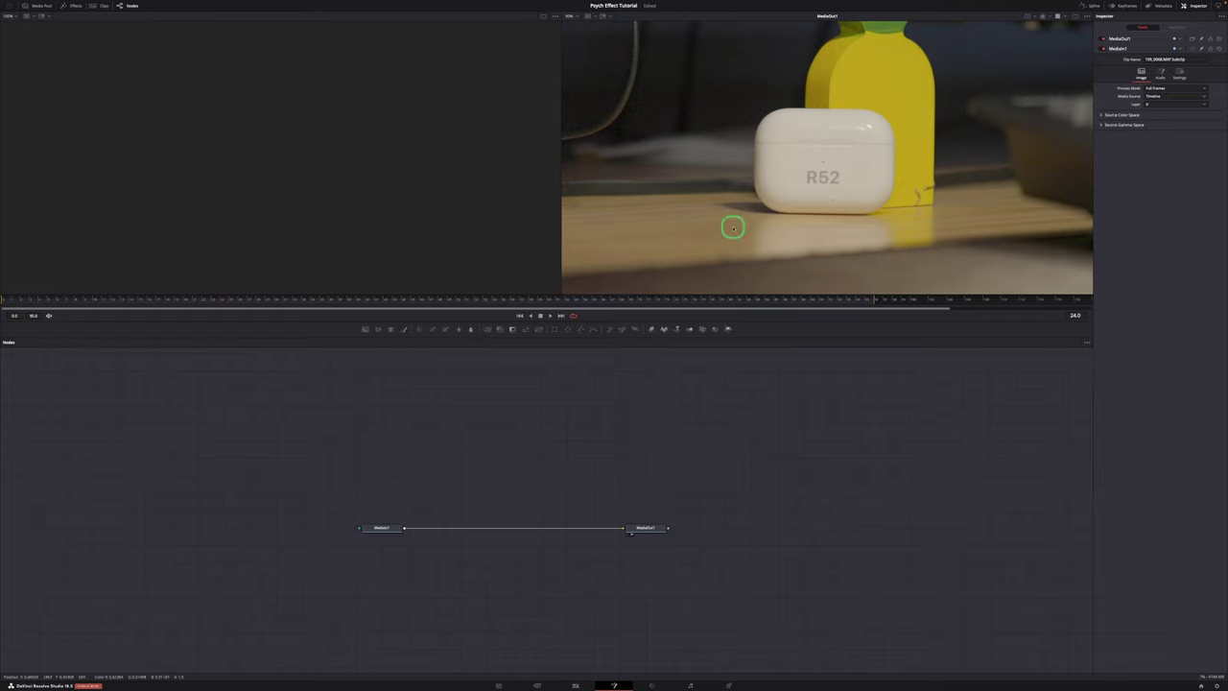
{"action": "left_click", "coordinate": [25, 300]}
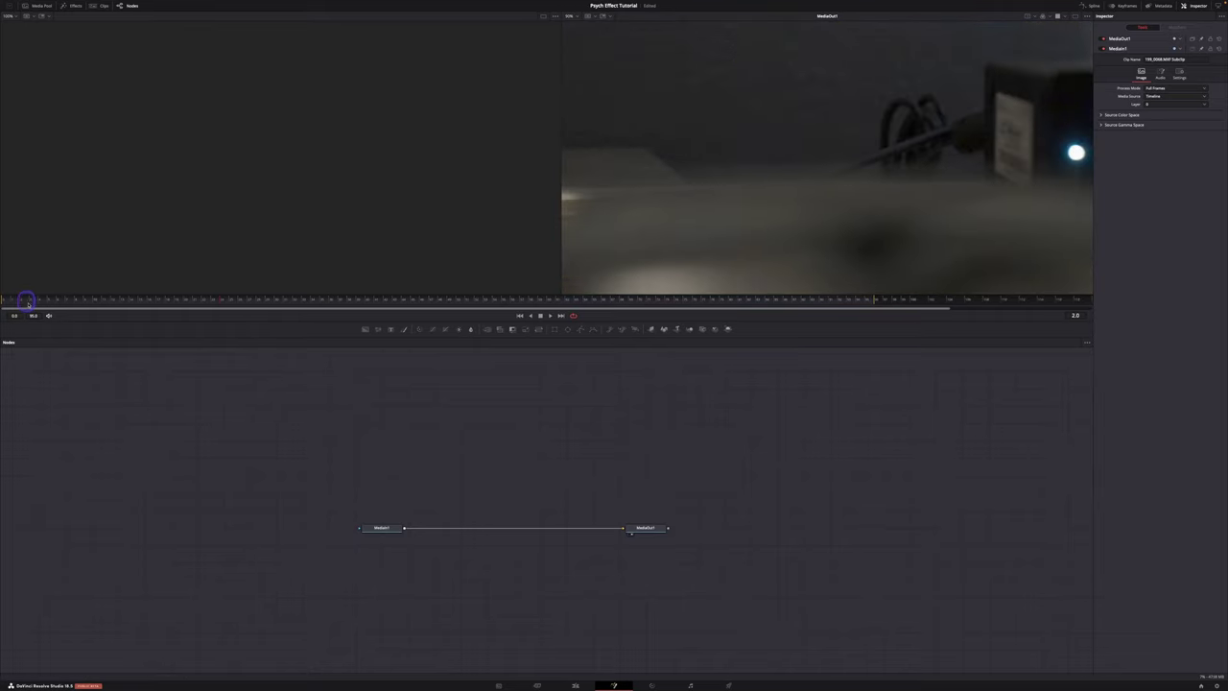
Step: Set the viewer zoom to 100%, then to Fit, and move to frame 20
{"action": "mouse_move", "coordinate": [1070, 16]}
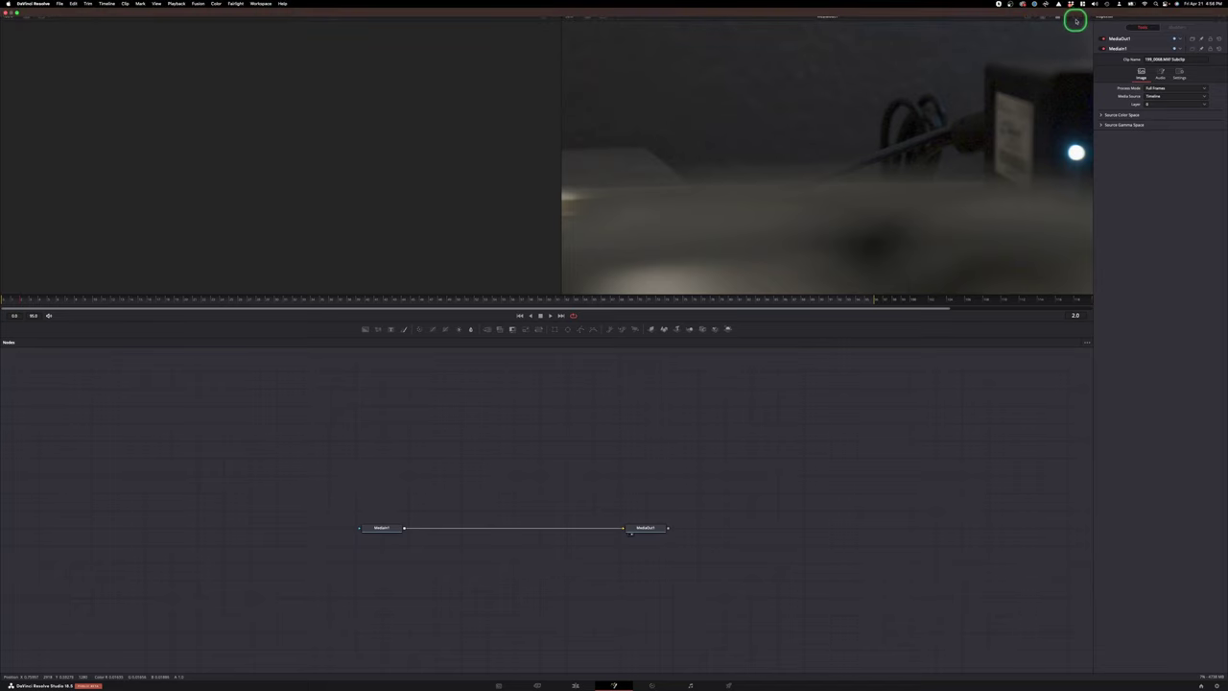
{"action": "scroll", "coordinate": [899, 164], "scroll_direction": "down", "scroll_amount": 3}
{"action": "left_click", "coordinate": [711, 80]}
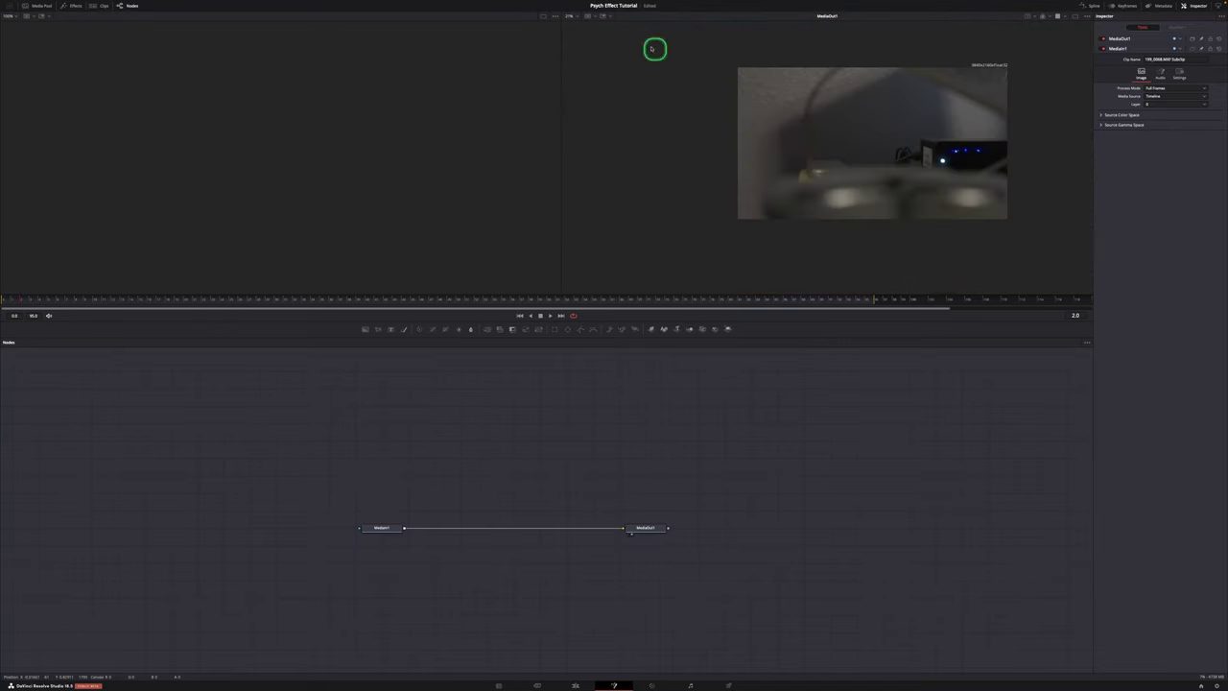
{"action": "left_click", "coordinate": [573, 16]}
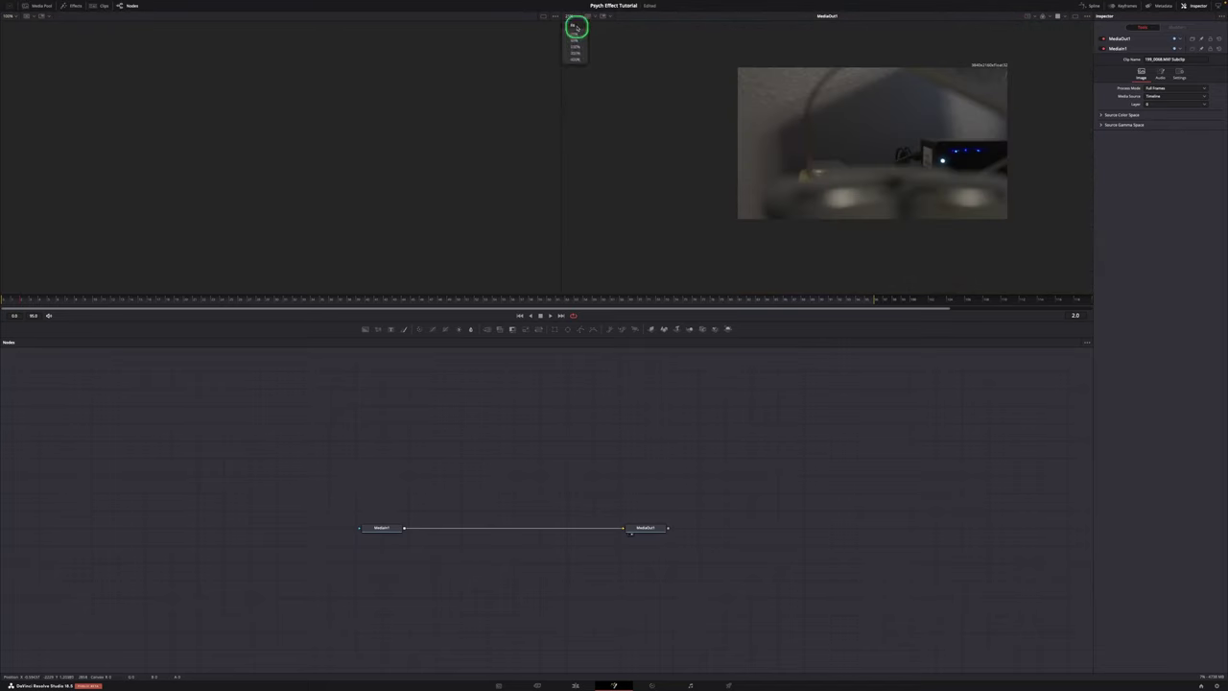
{"action": "left_click", "coordinate": [576, 49]}
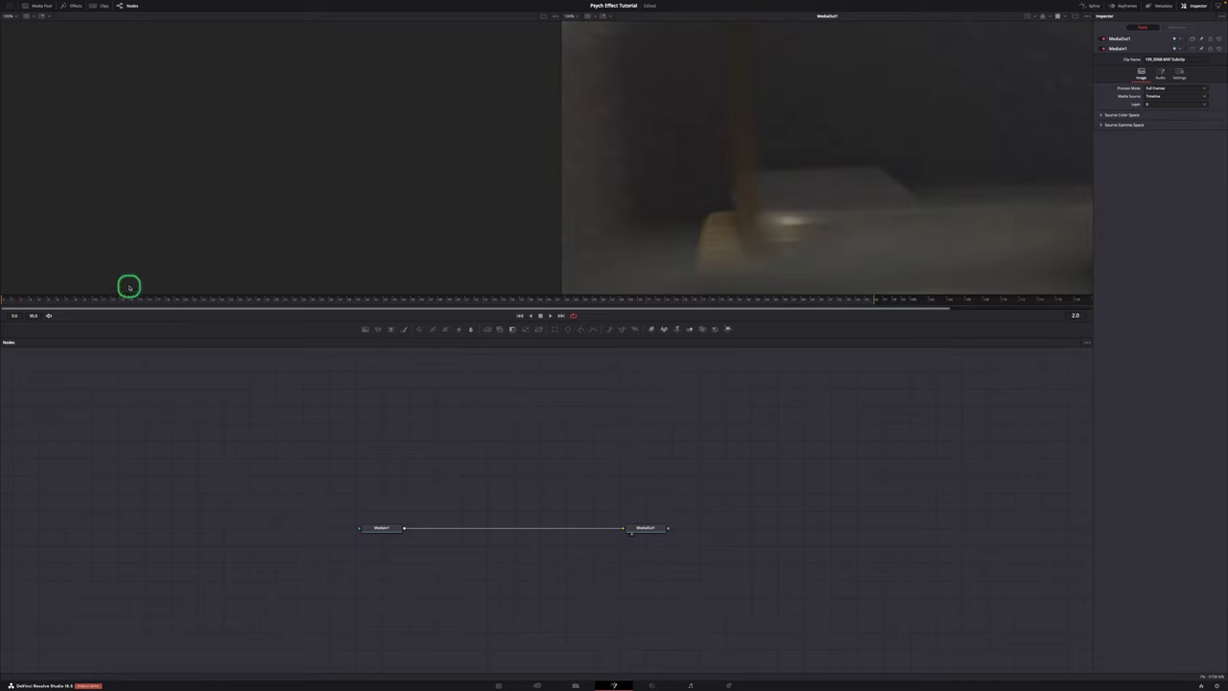
{"action": "left_click_drag", "start_coordinate": [91, 299], "coordinate": [198, 303]}
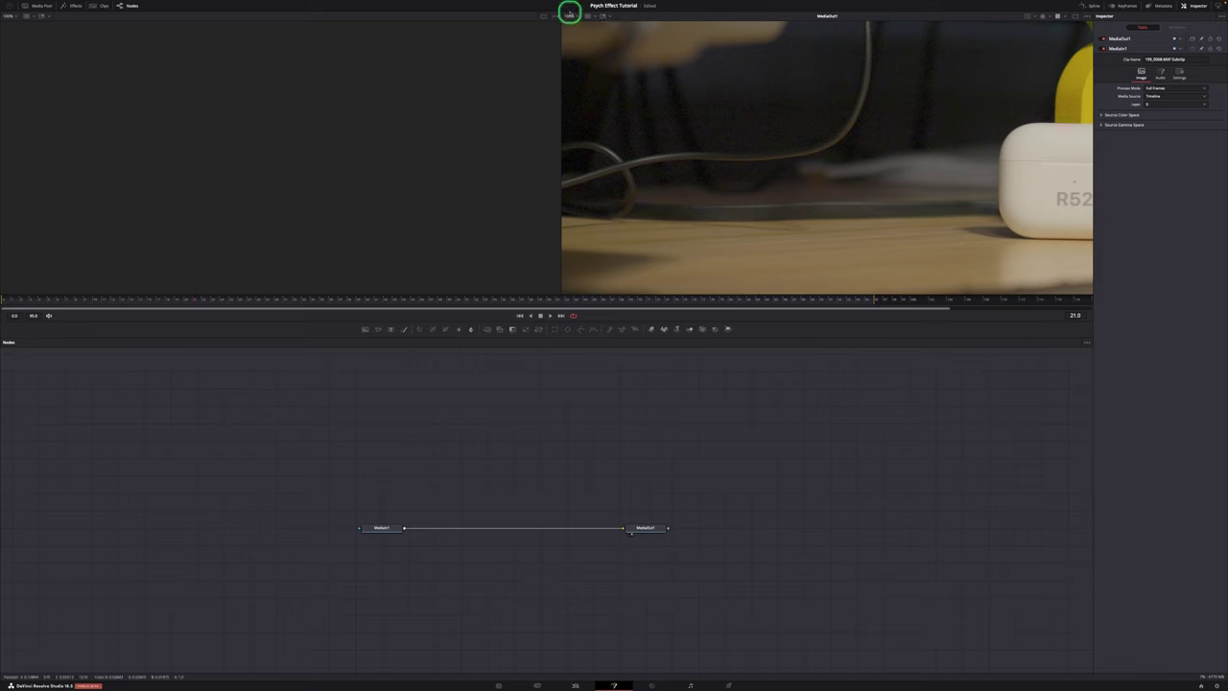
{"action": "left_click", "coordinate": [572, 16]}
{"action": "left_click", "coordinate": [574, 25]}
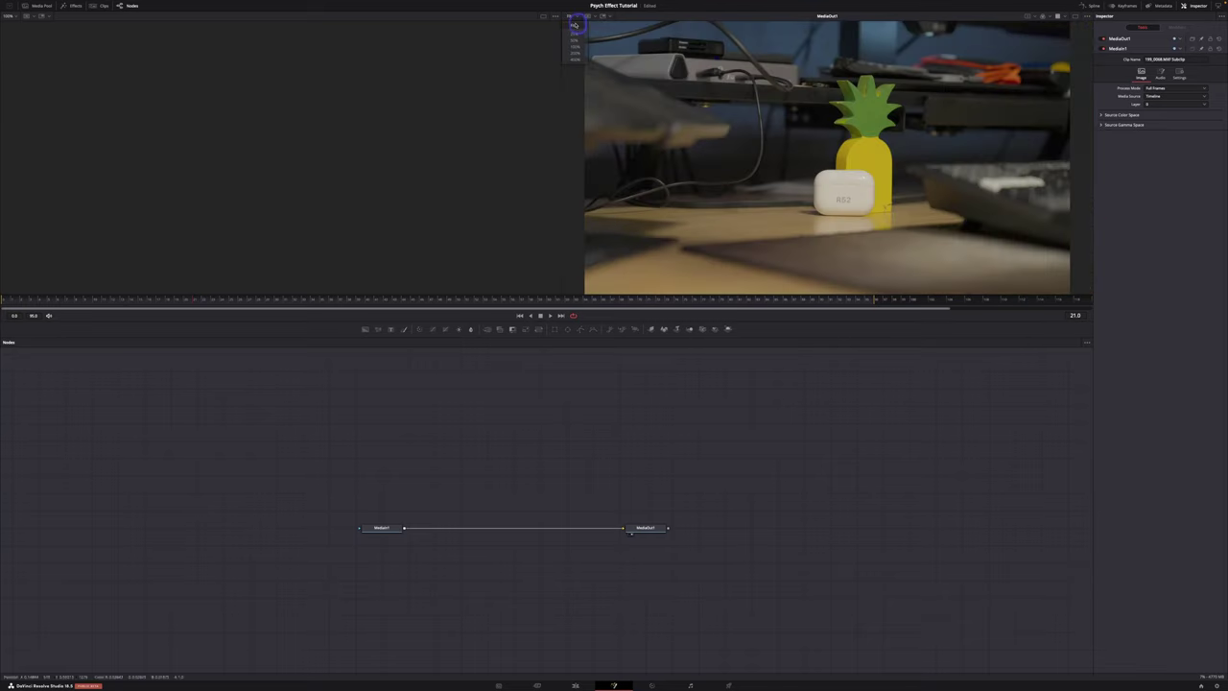
{"action": "left_click_drag", "start_coordinate": [139, 301], "coordinate": [184, 298]}
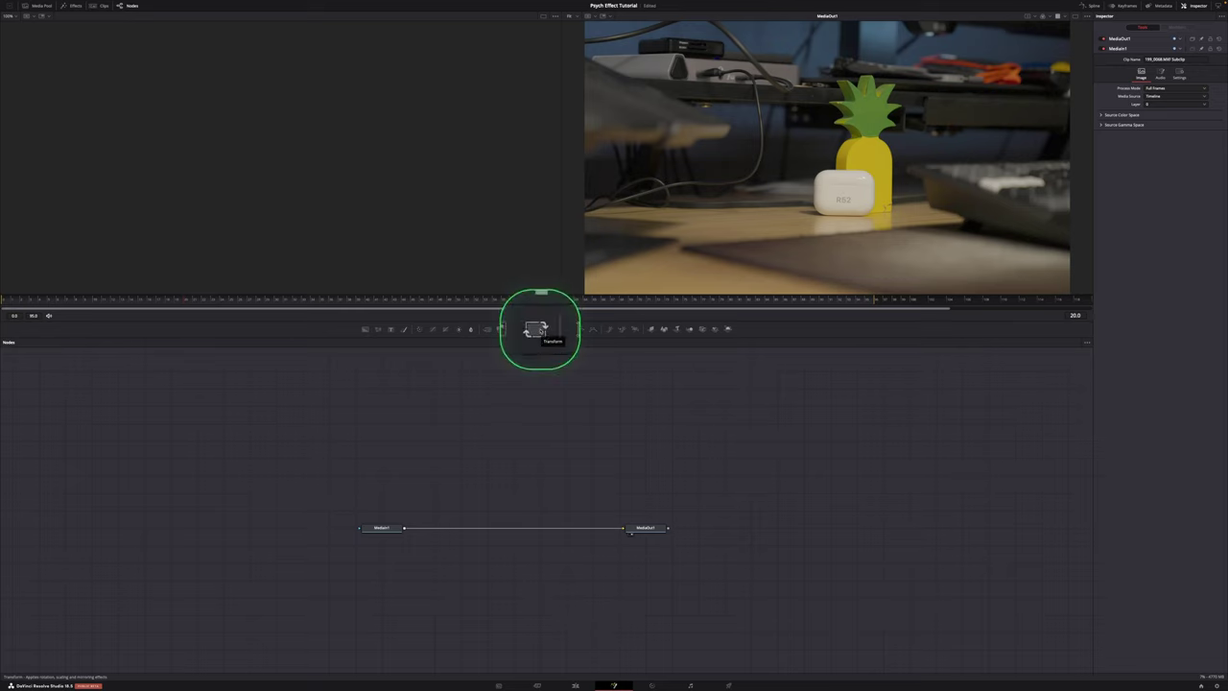
Step: Insert a Transform node, keyframing Size up to about 1.85 and Center to 0.684
{"action": "left_click_drag", "start_coordinate": [537, 329], "coordinate": [481, 524]}
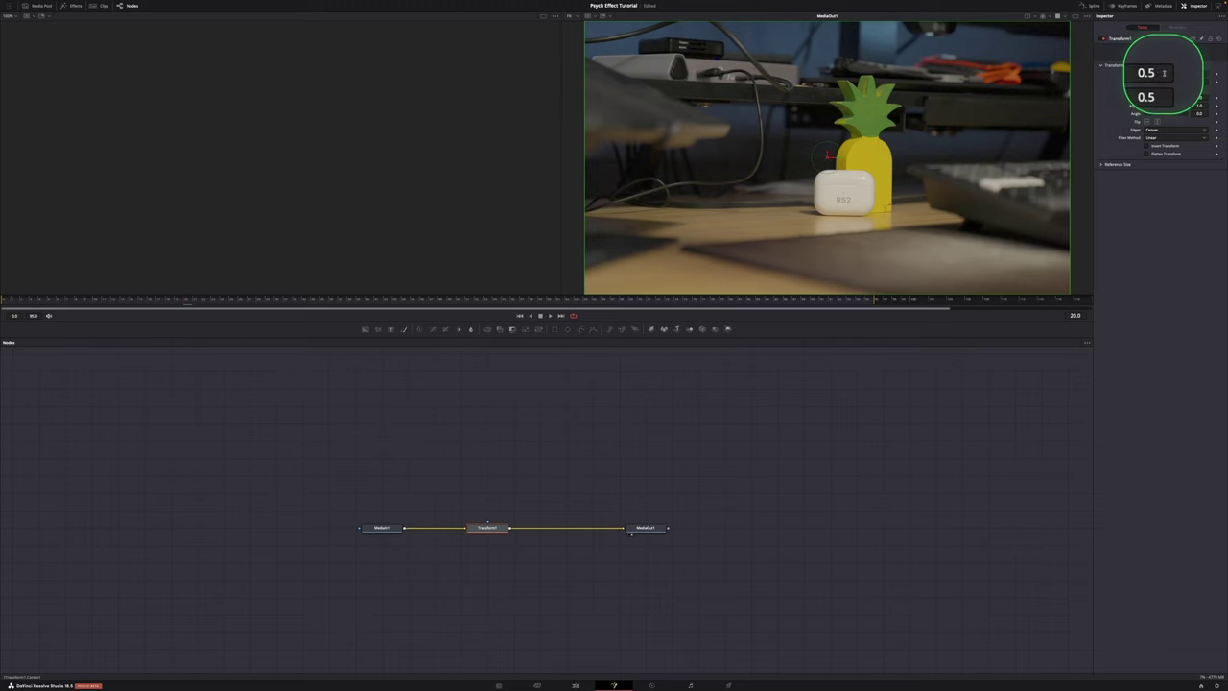
{"action": "left_click", "coordinate": [1216, 74]}
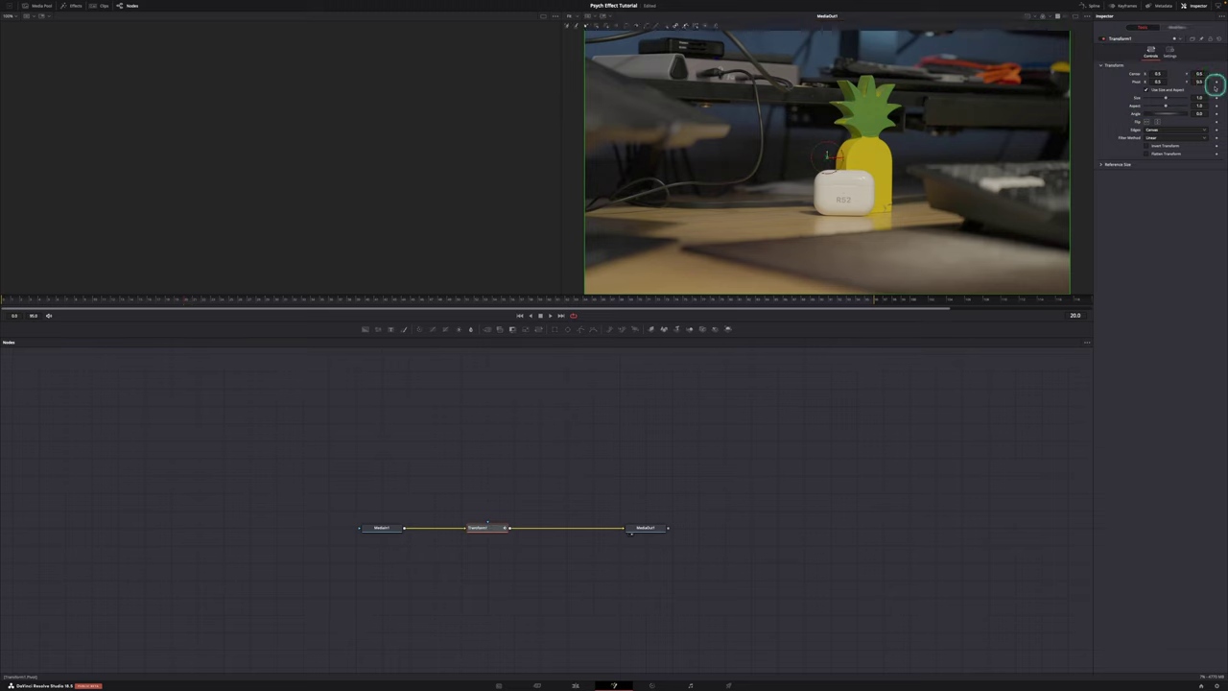
{"action": "left_click", "coordinate": [1216, 98]}
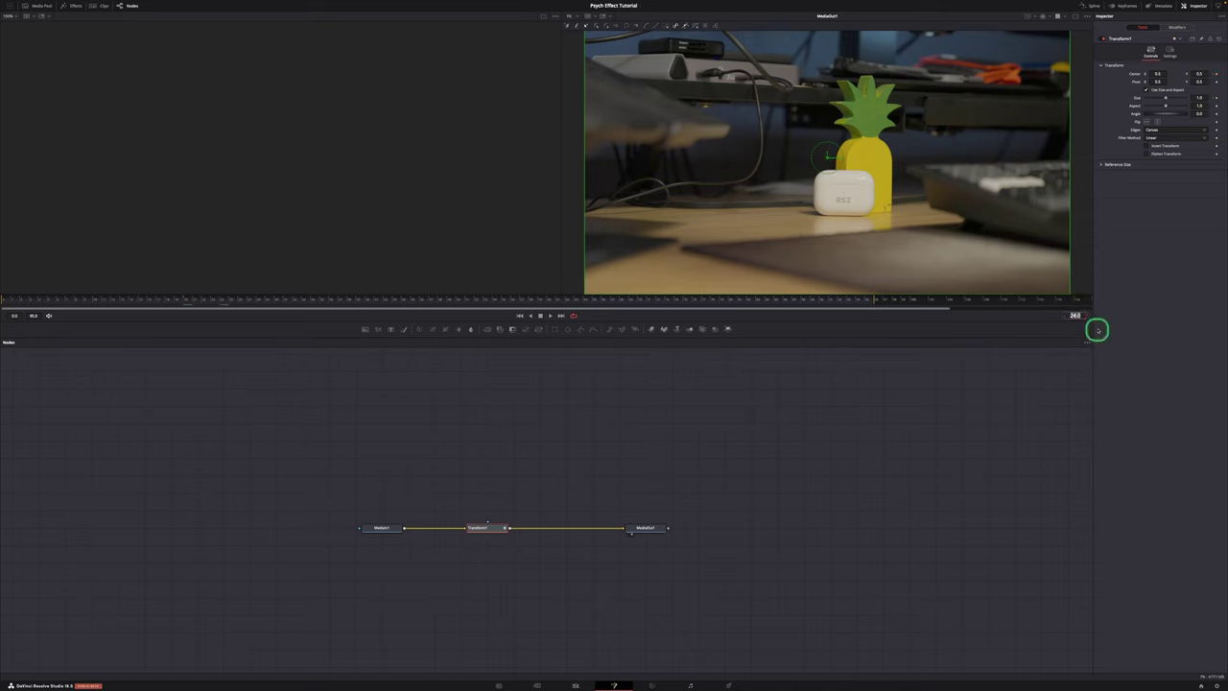
{"action": "left_click_drag", "start_coordinate": [1199, 96], "coordinate": [871, 95]}
{"action": "left_click_drag", "start_coordinate": [1191, 74], "coordinate": [658, 68]}
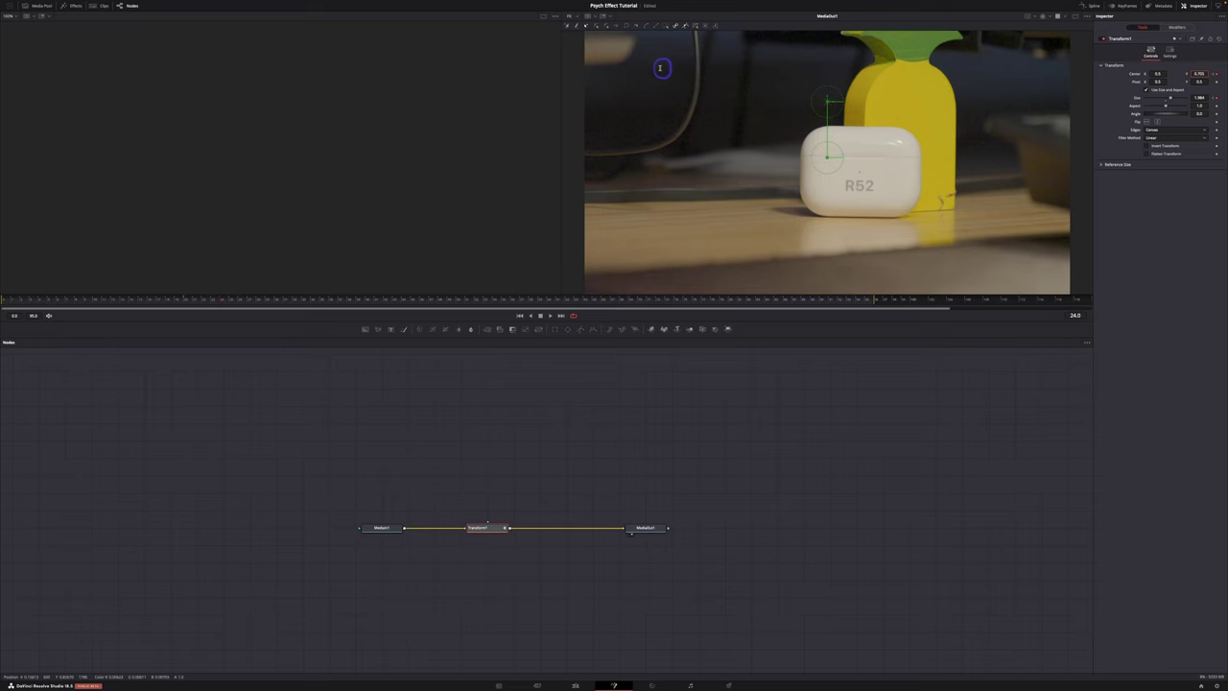
Step: Preview the zoom animation, then shift MediaIn1 and Transform1 left in the node graph
{"action": "left_click", "coordinate": [126, 299]}
{"action": "left_click", "coordinate": [550, 315]}
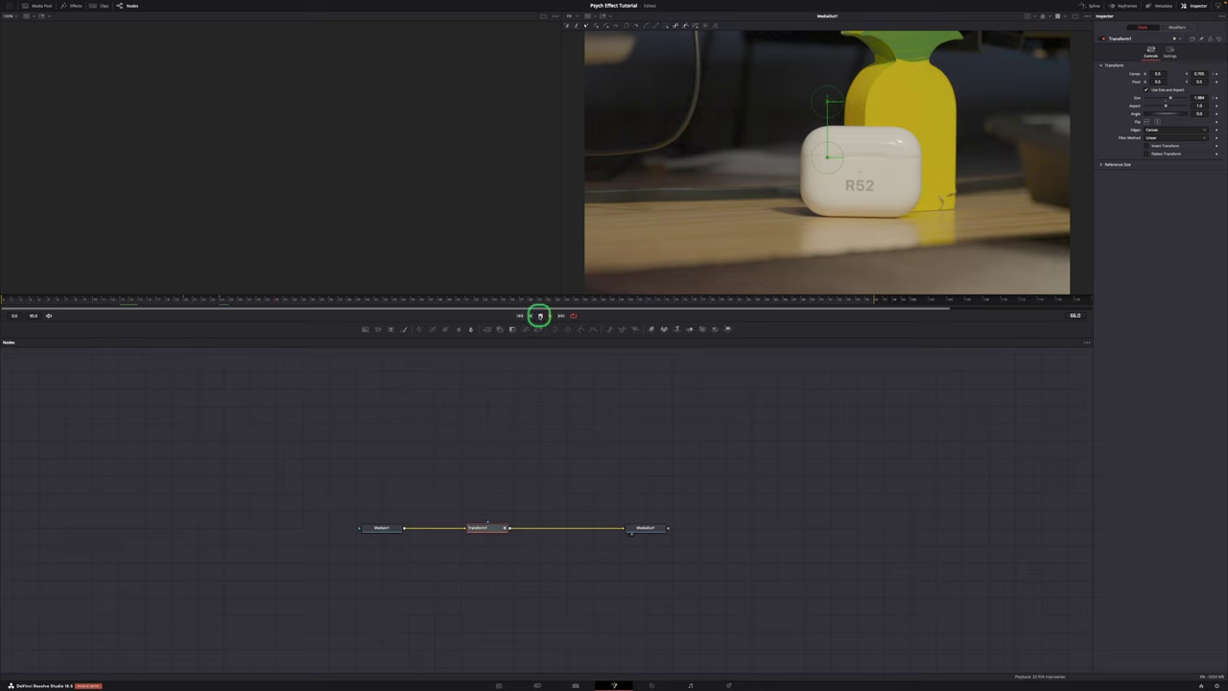
{"action": "mouse_move", "coordinate": [284, 511]}
{"action": "left_mouse_down"}
{"action": "mouse_move", "coordinate": [489, 542]}
{"action": "mouse_move", "coordinate": [278, 529]}
{"action": "left_mouse_up"}
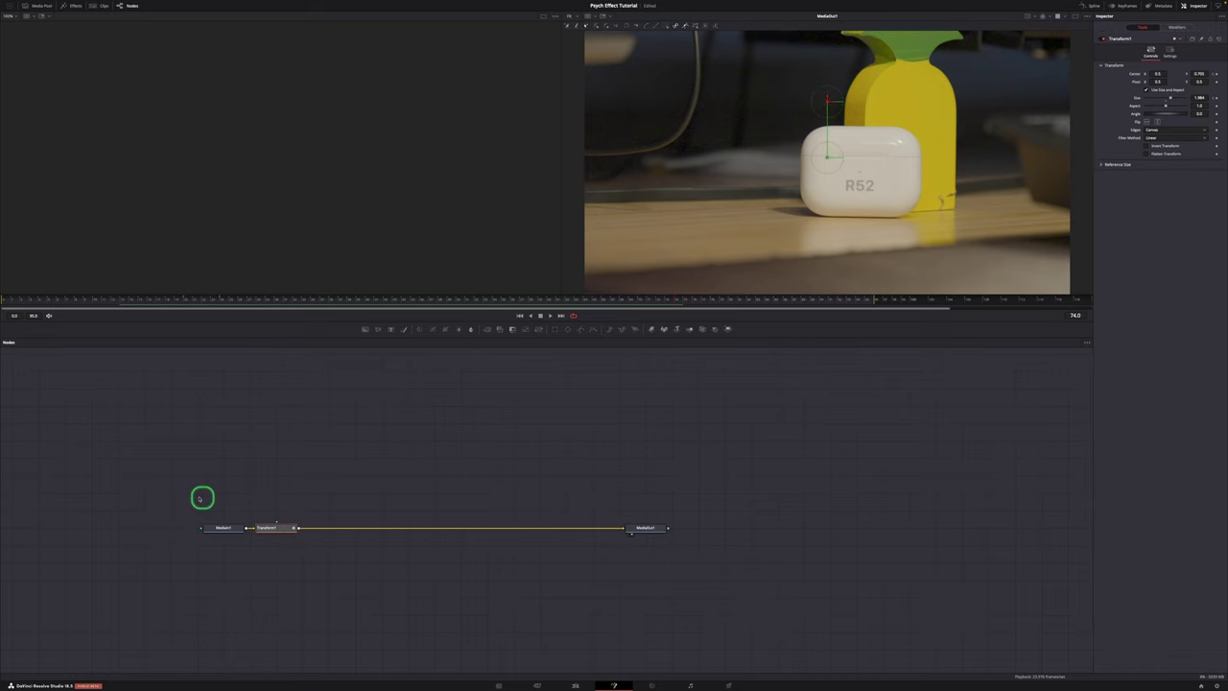
{"action": "mouse_move", "coordinate": [167, 497]}
{"action": "left_mouse_down"}
{"action": "mouse_move", "coordinate": [229, 539]}
{"action": "mouse_move", "coordinate": [198, 529]}
{"action": "mouse_move", "coordinate": [273, 526]}
{"action": "mouse_move", "coordinate": [247, 527]}
{"action": "left_mouse_up"}
{"action": "left_click", "coordinate": [266, 523]}
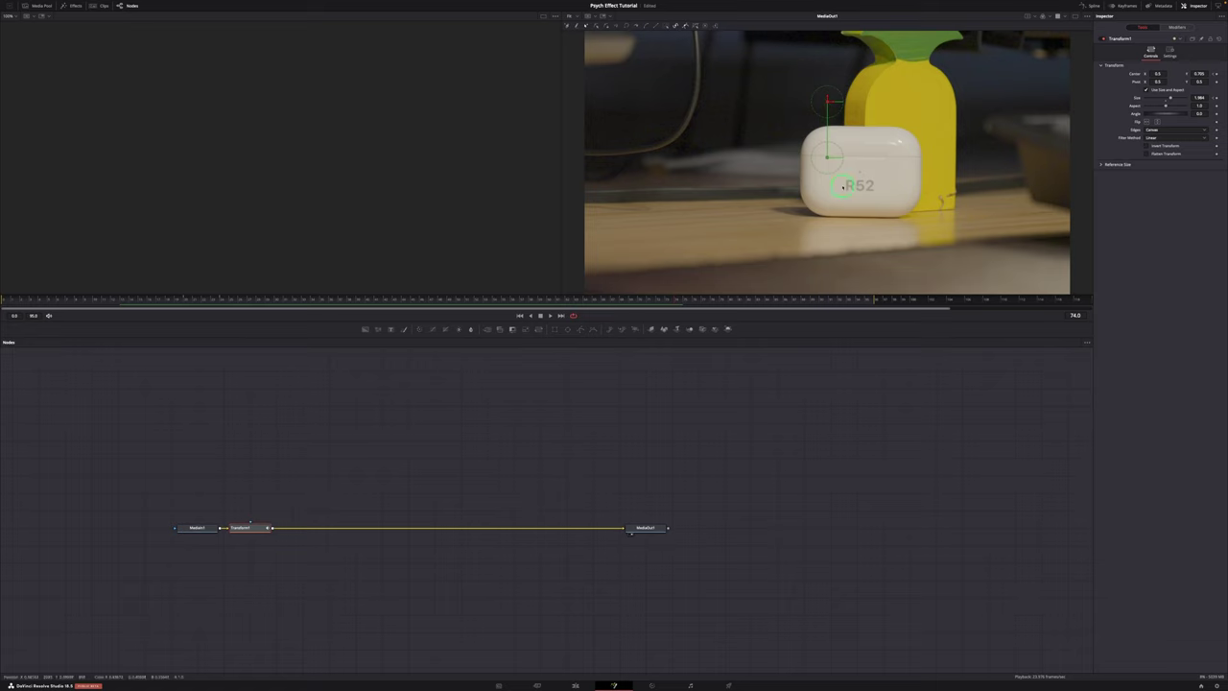
Step: Rename the Transform1 node to a name starting with zoom_in
{"action": "left_click", "coordinate": [429, 419]}
{"action": "left_click", "coordinate": [253, 527]}
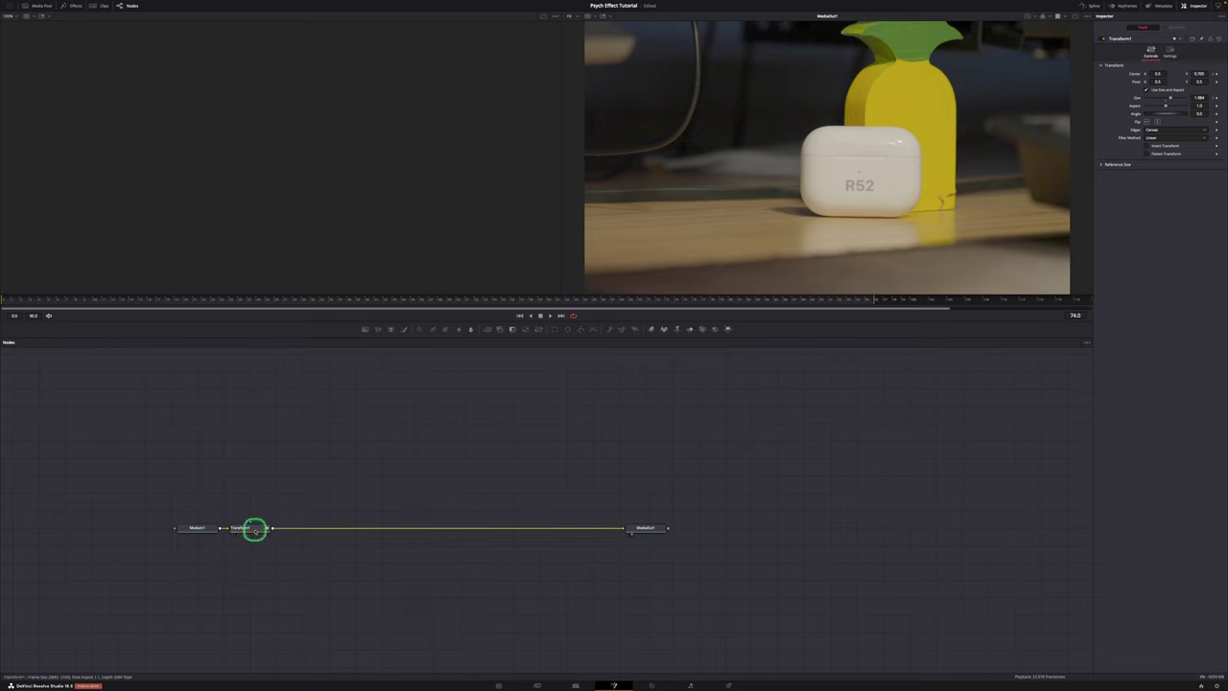
{"action": "mouse_move", "coordinate": [256, 529]}
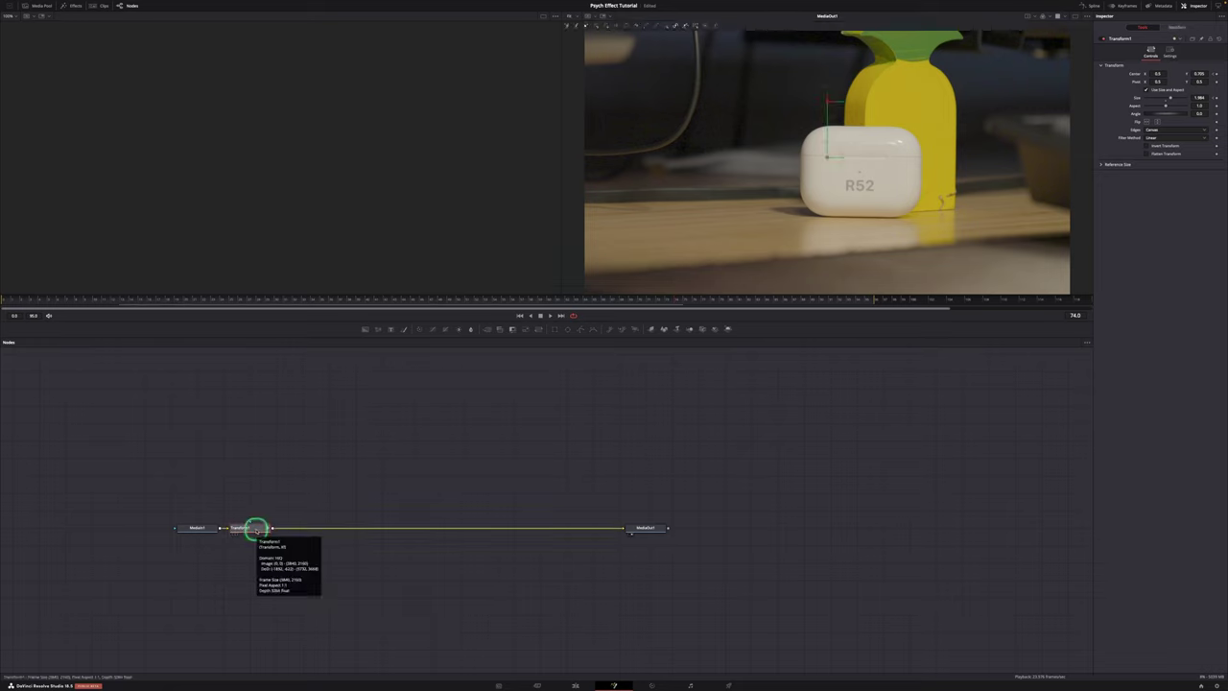
{"action": "key", "text": "F2"}
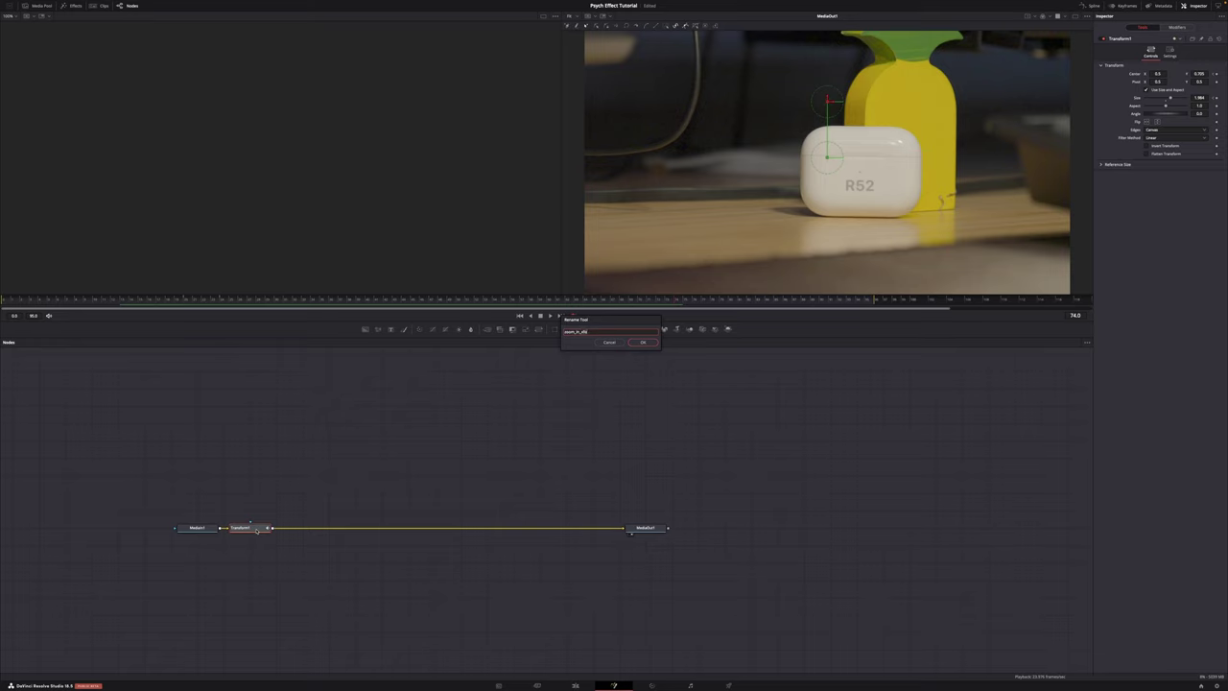
{"action": "key", "text": "Return"}
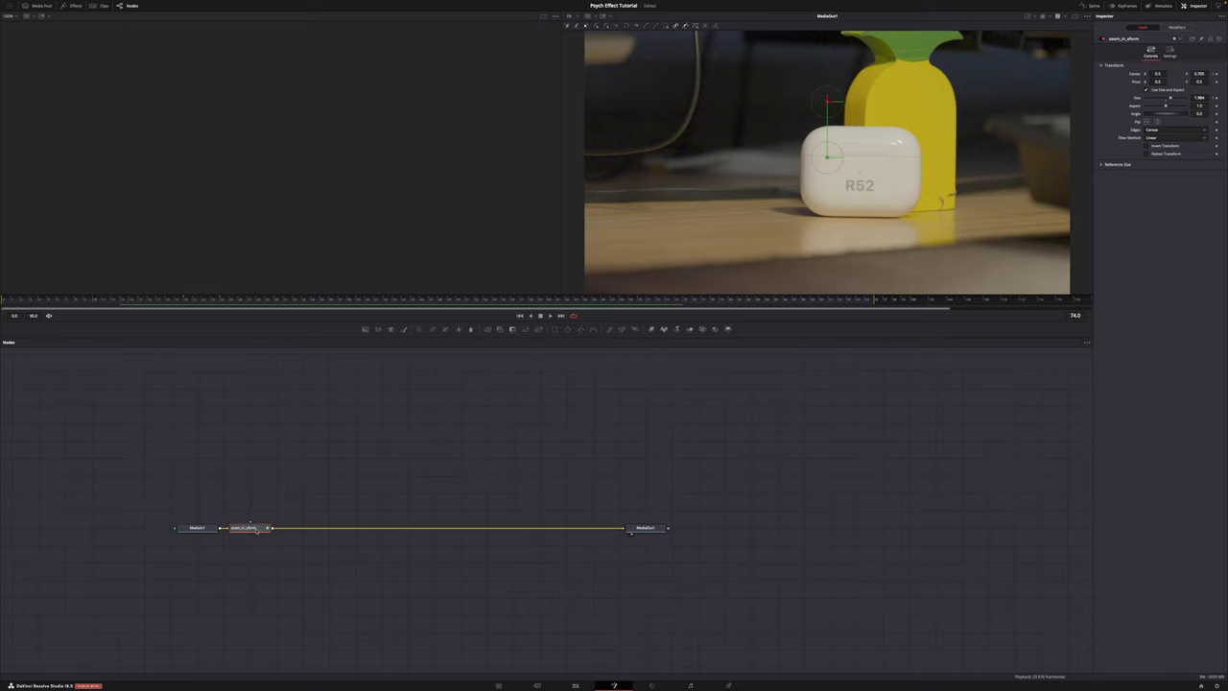
{"action": "key", "text": "shift+space"}
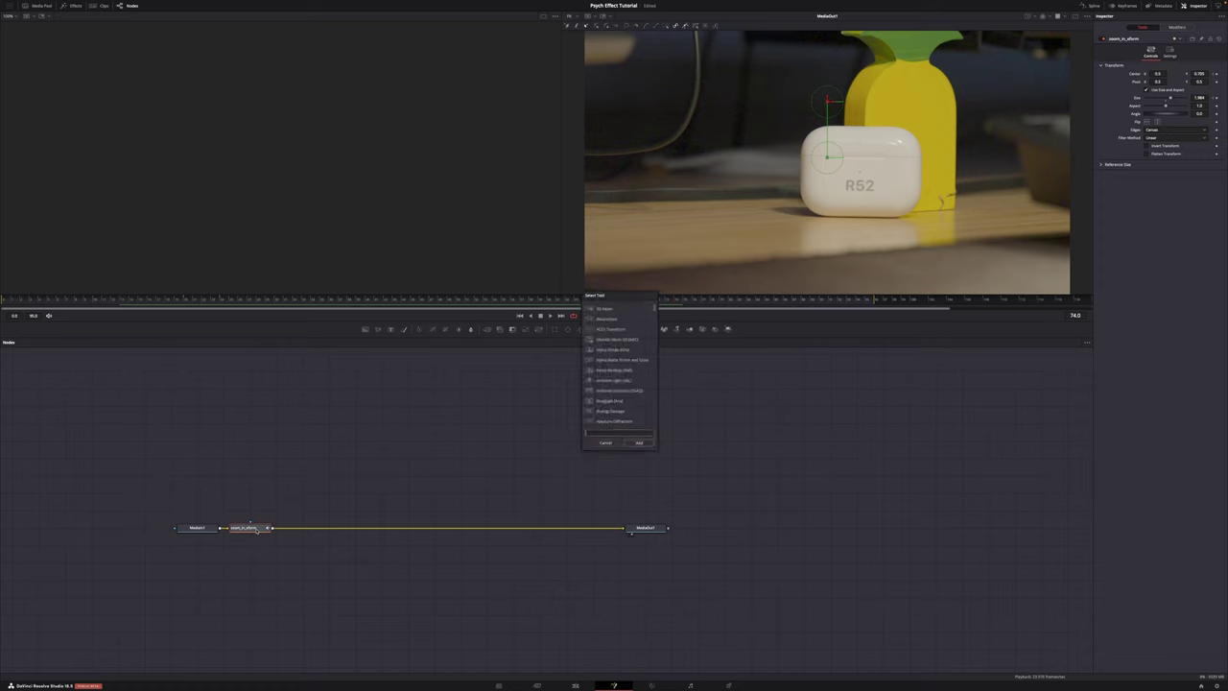
Step: Add a Color Corrector keyframed at frame 20, then Saturation 0 and lower Gamma at frame 24
{"action": "type", "text": "cc"}
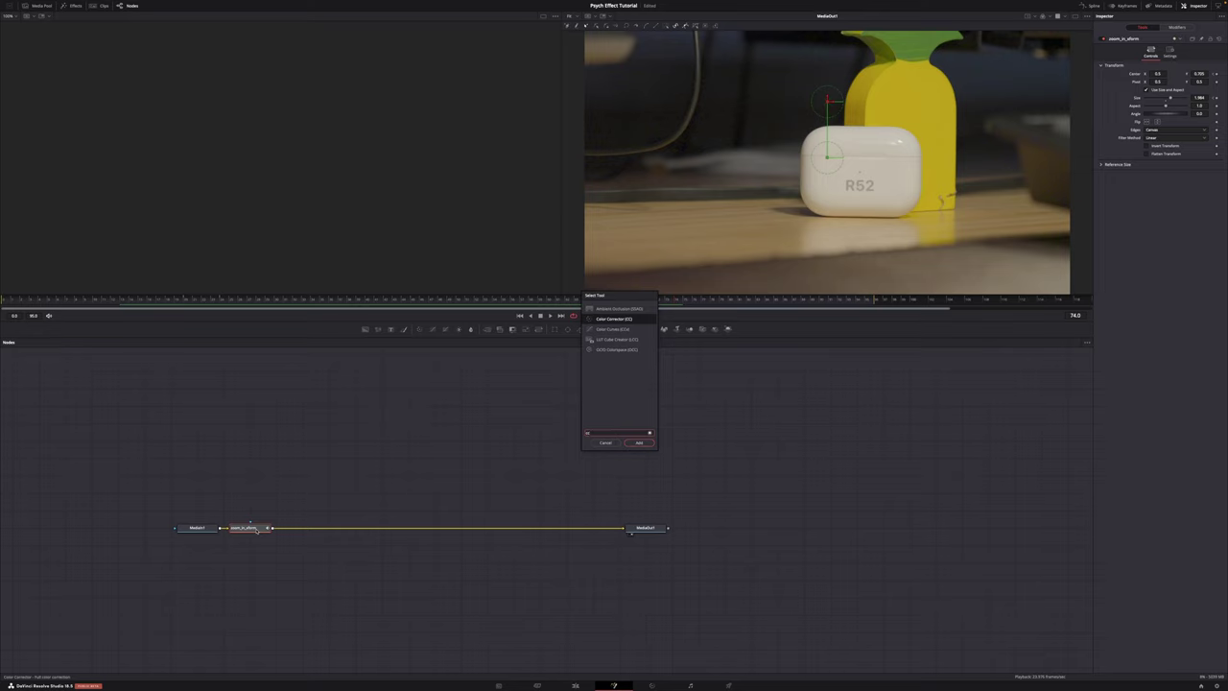
{"action": "key", "text": "Return"}
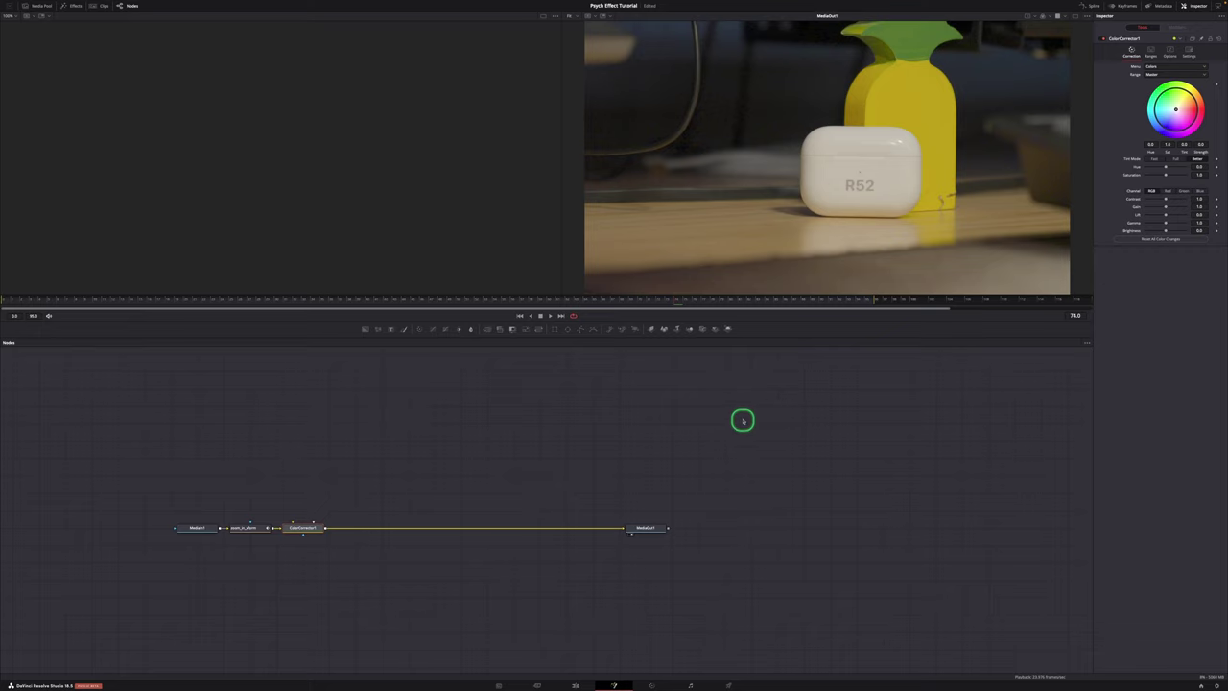
{"action": "left_click", "coordinate": [1078, 315]}
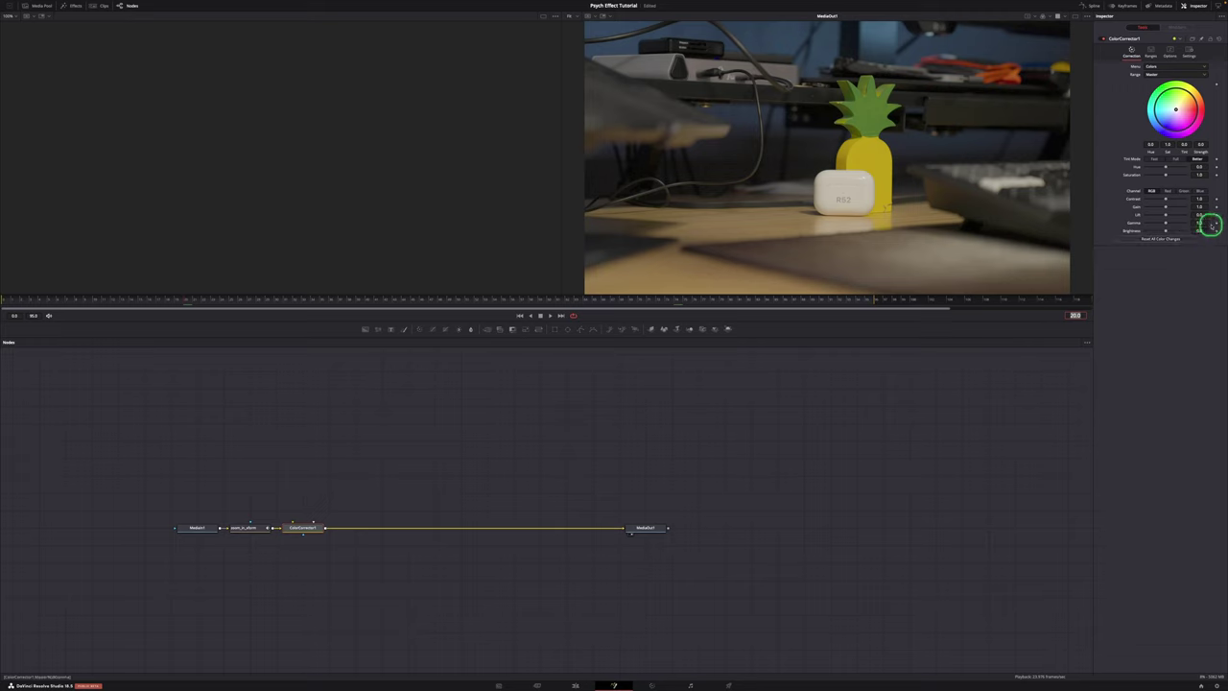
{"action": "left_click", "coordinate": [1215, 221]}
{"action": "left_click_drag", "start_coordinate": [1079, 315], "coordinate": [1084, 320]}
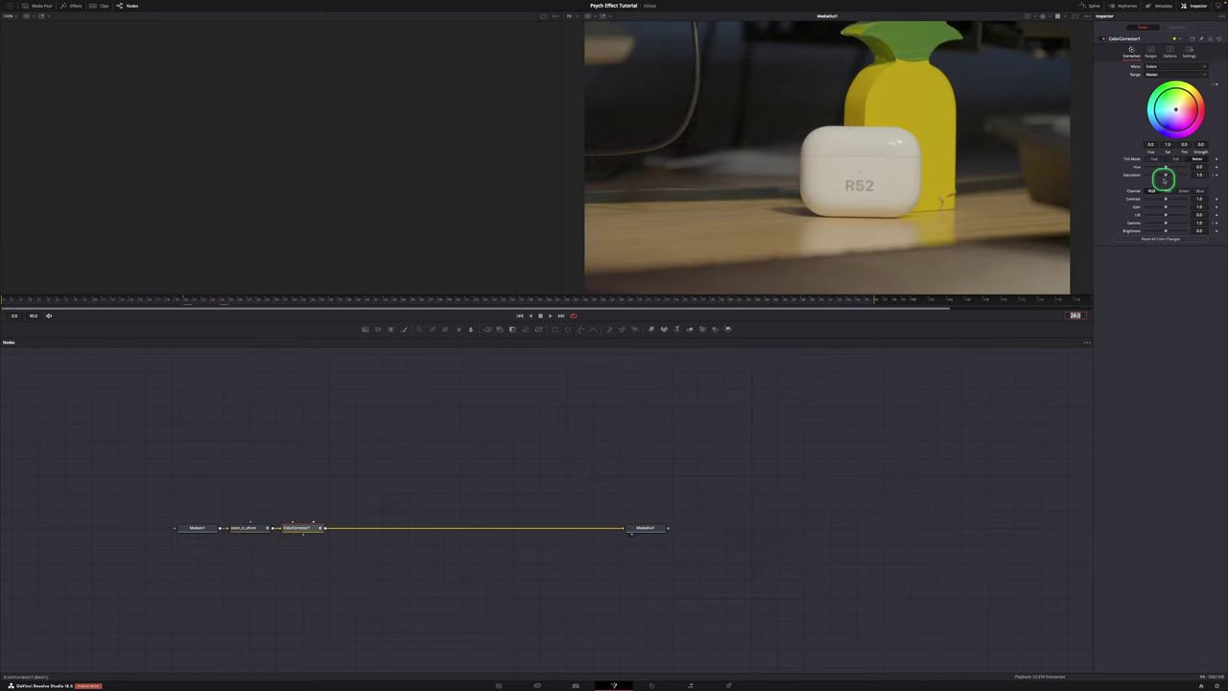
{"action": "left_click_drag", "start_coordinate": [1166, 175], "coordinate": [1032, 189]}
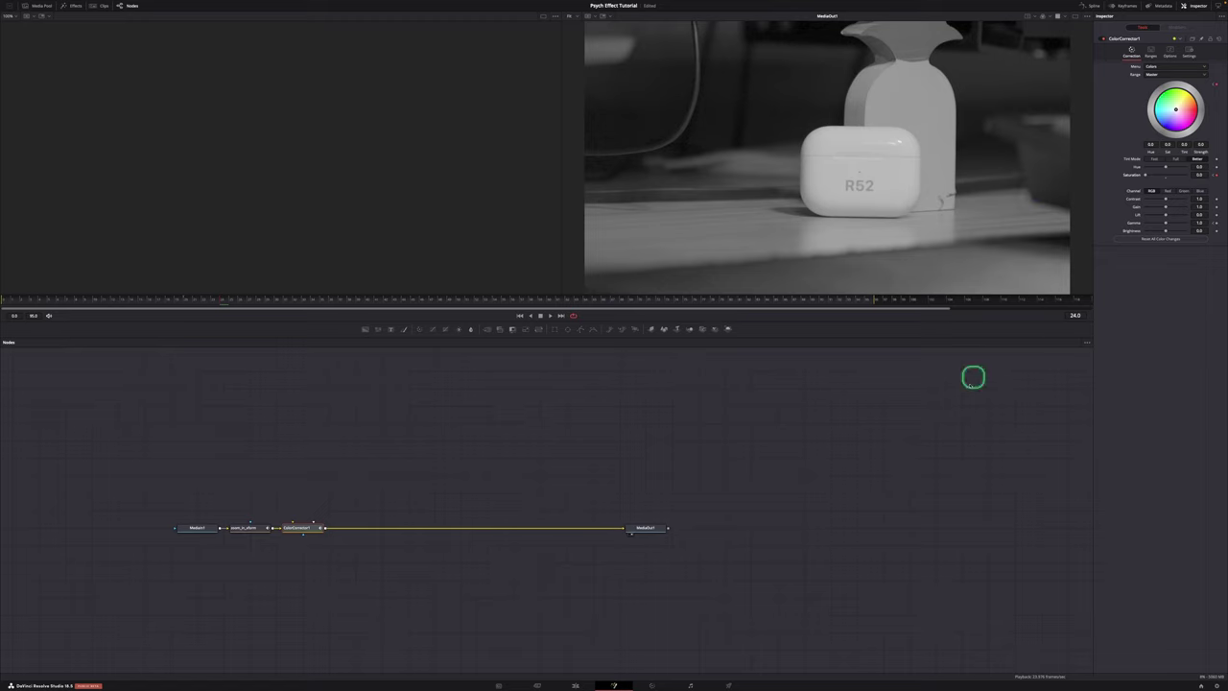
{"action": "left_click_drag", "start_coordinate": [1167, 223], "coordinate": [1152, 222]}
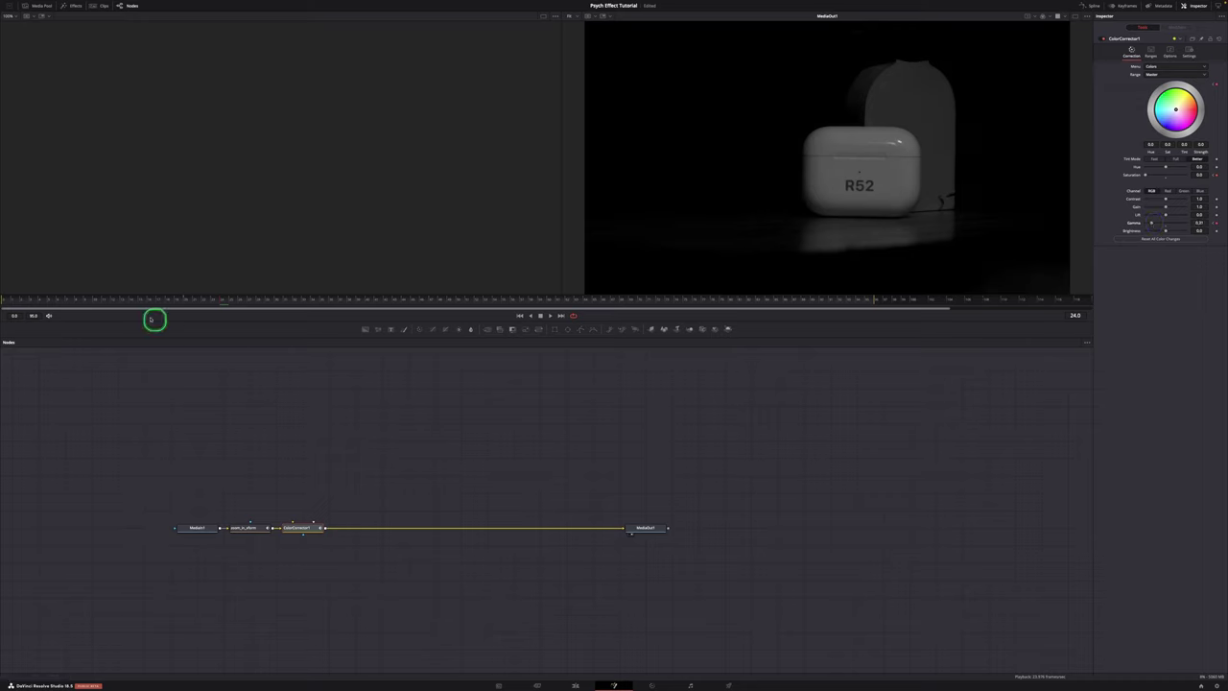
Step: Scrub the clip to preview the grade, then move the Color Corrector node right
{"action": "left_click", "coordinate": [115, 300]}
{"action": "left_click_drag", "start_coordinate": [116, 303], "coordinate": [184, 300]}
{"action": "left_click", "coordinate": [240, 352]}
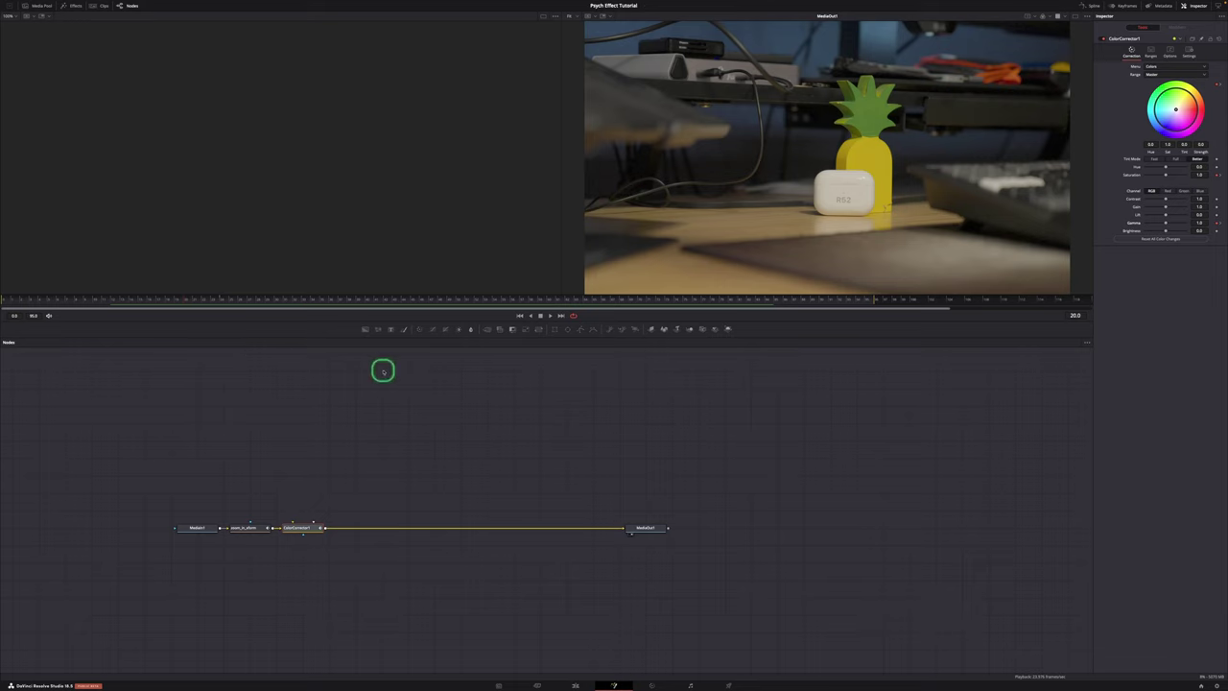
{"action": "left_click", "coordinate": [1074, 316]}
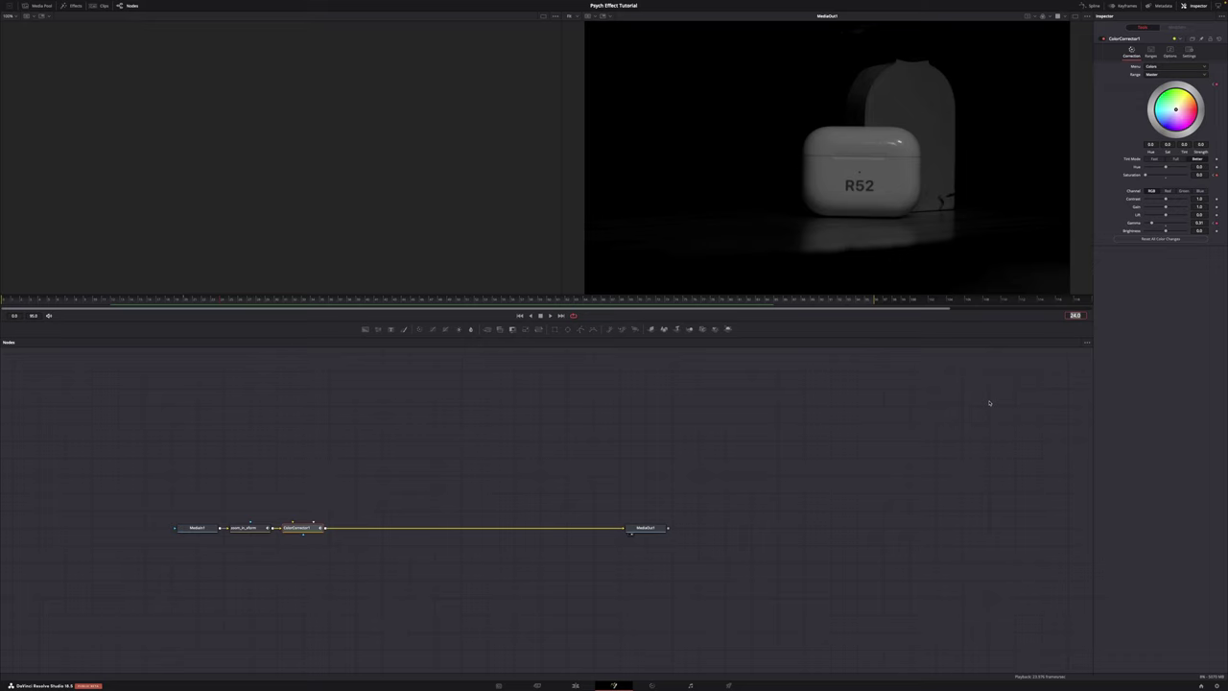
{"action": "left_click_drag", "start_coordinate": [277, 480], "coordinate": [372, 528]}
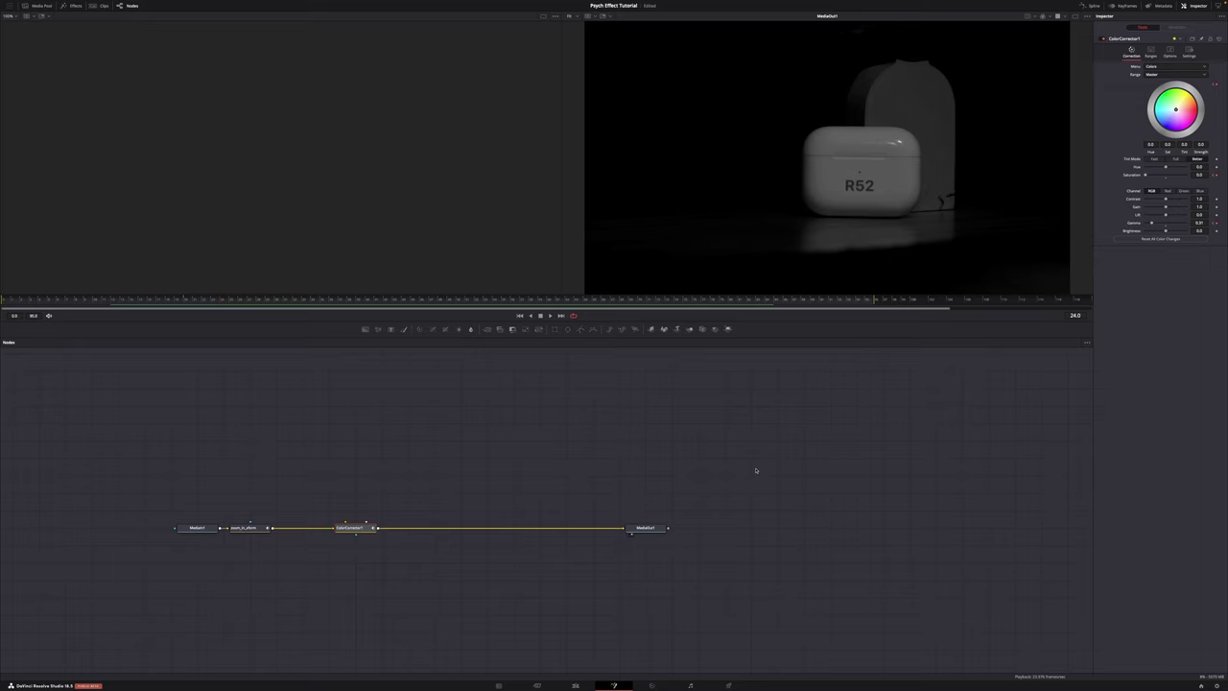
Step: Add a Wand node named wand_r, feed the image chain into it, and view it in the left viewer
{"action": "left_click", "coordinate": [374, 432]}
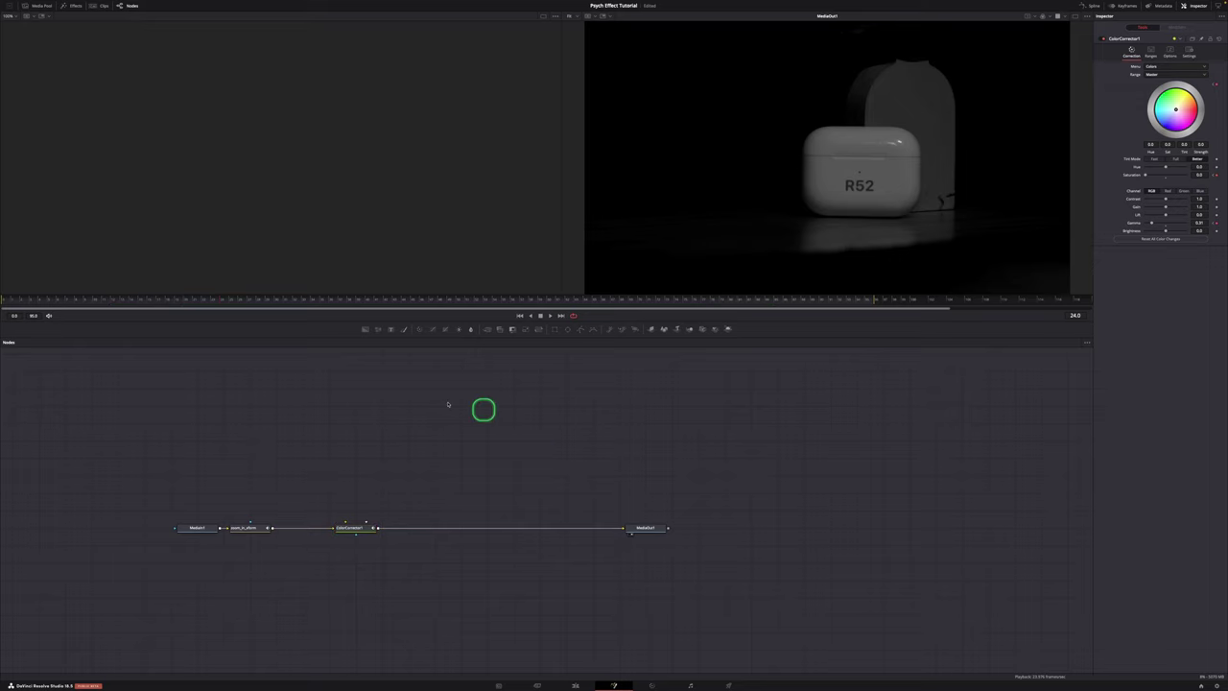
{"action": "key", "text": "shift+space"}
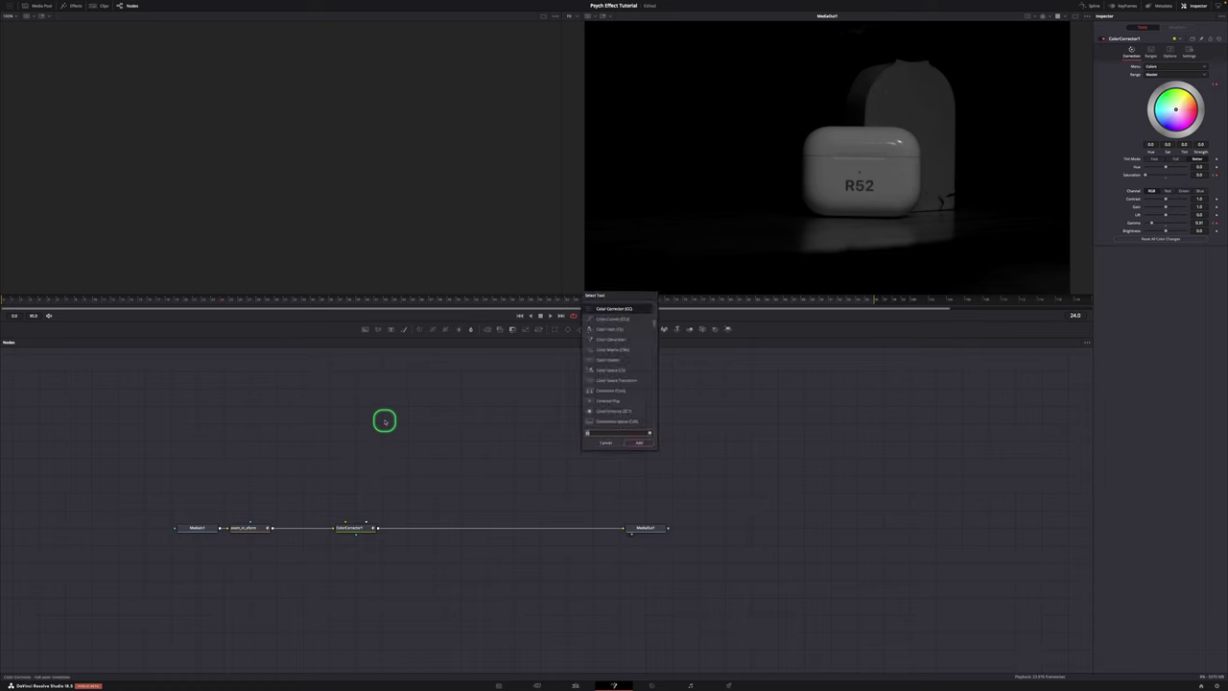
{"action": "key", "text": "Return"}
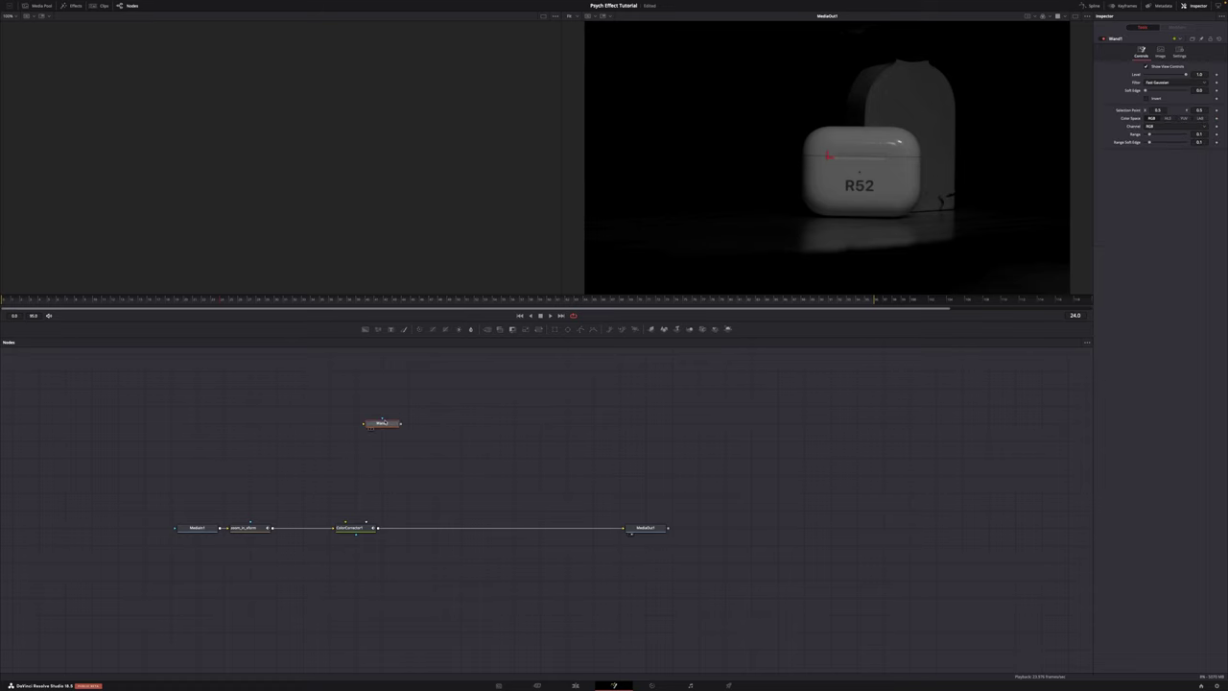
{"action": "key", "text": "F2"}
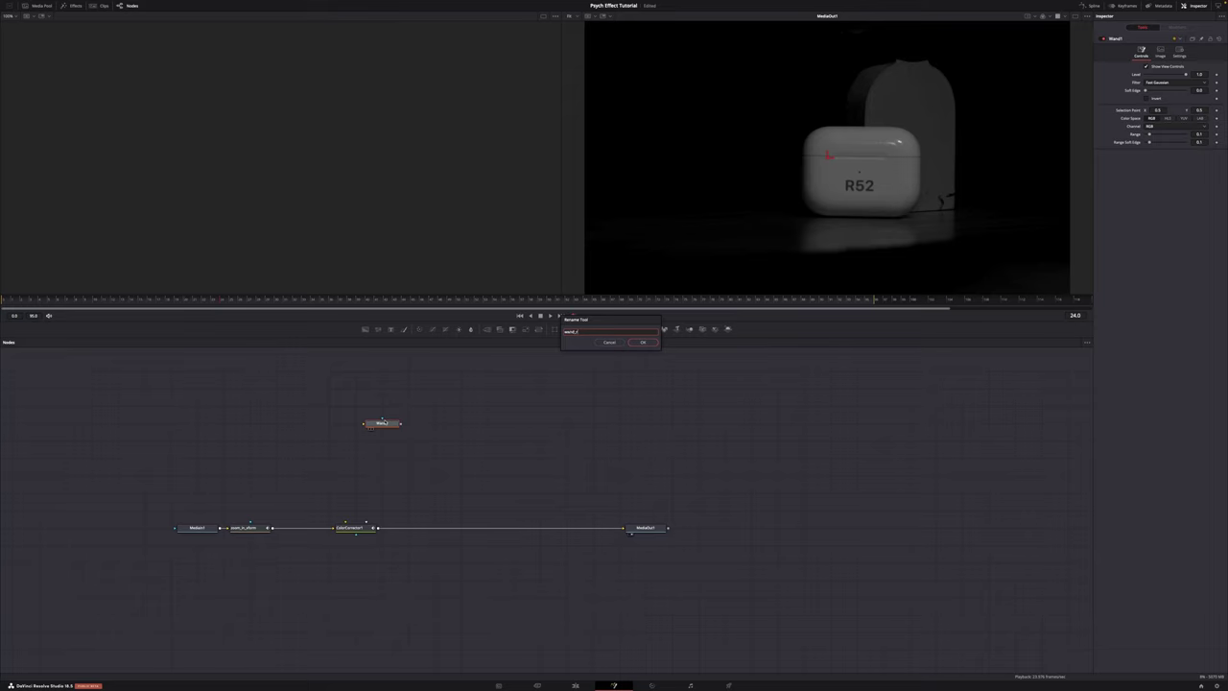
{"action": "key", "text": "Return"}
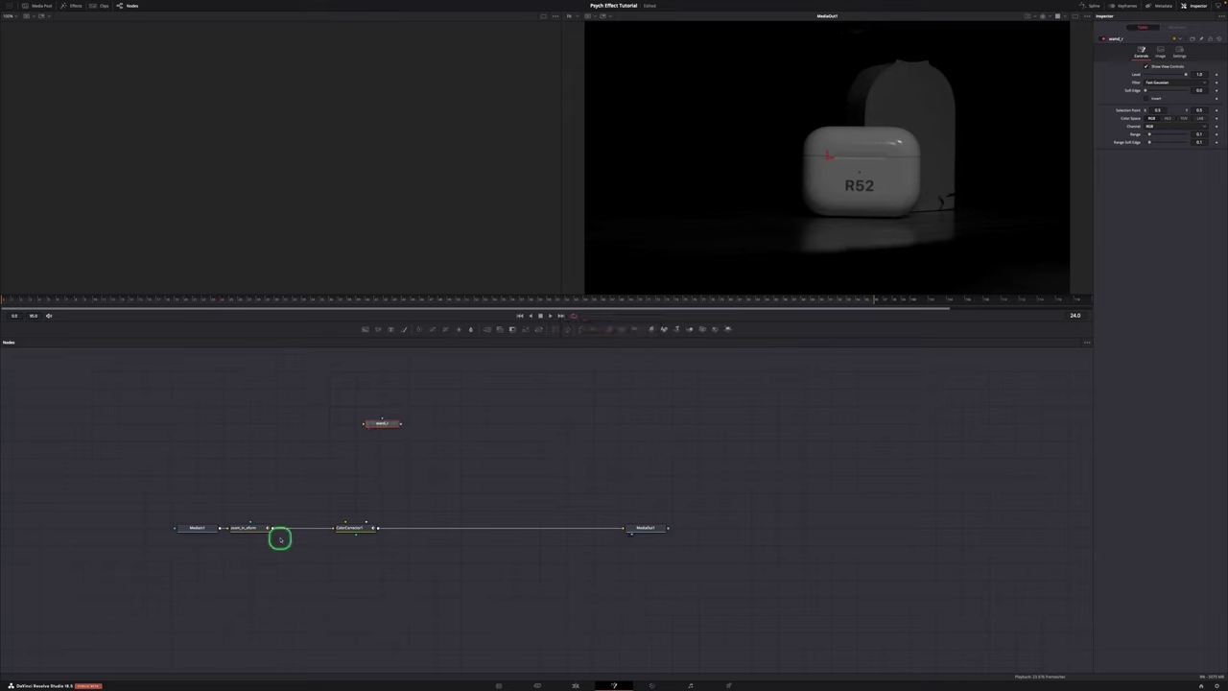
{"action": "left_click_drag", "start_coordinate": [273, 528], "coordinate": [381, 425]}
{"action": "key", "text": "1"}
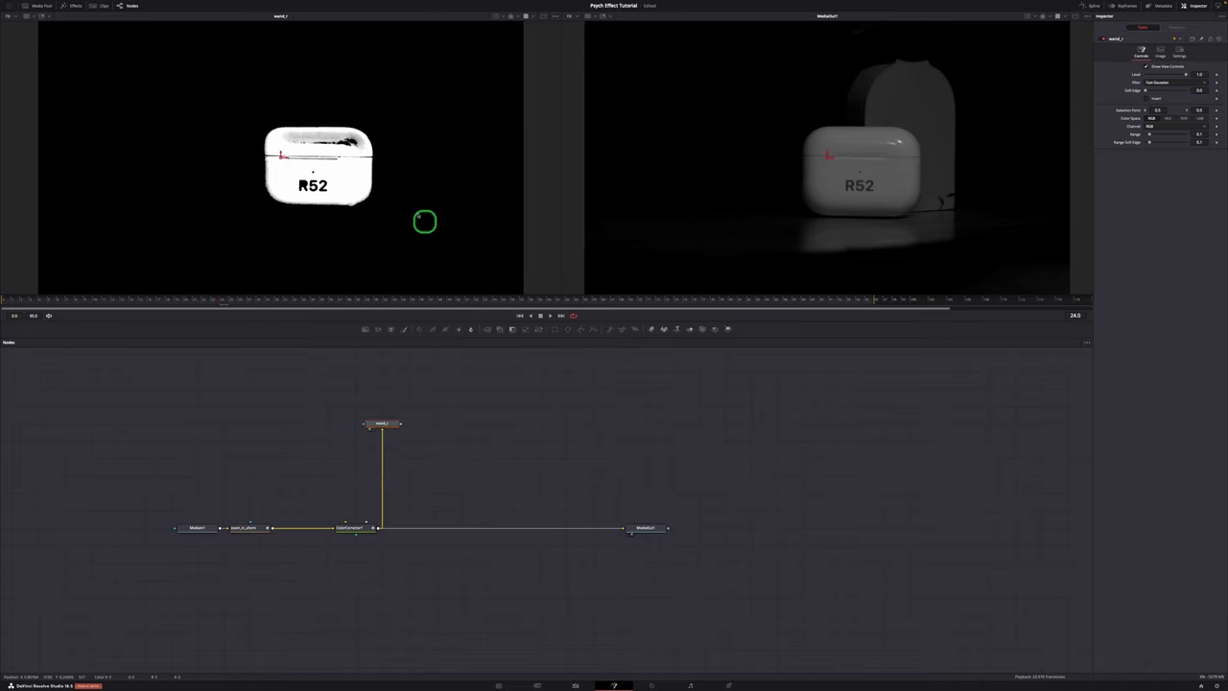
Step: Place wand_r's selection point on the red R logo and disconnect its input from ColorCorrector1
{"action": "left_click_drag", "start_coordinate": [280, 157], "coordinate": [302, 185]}
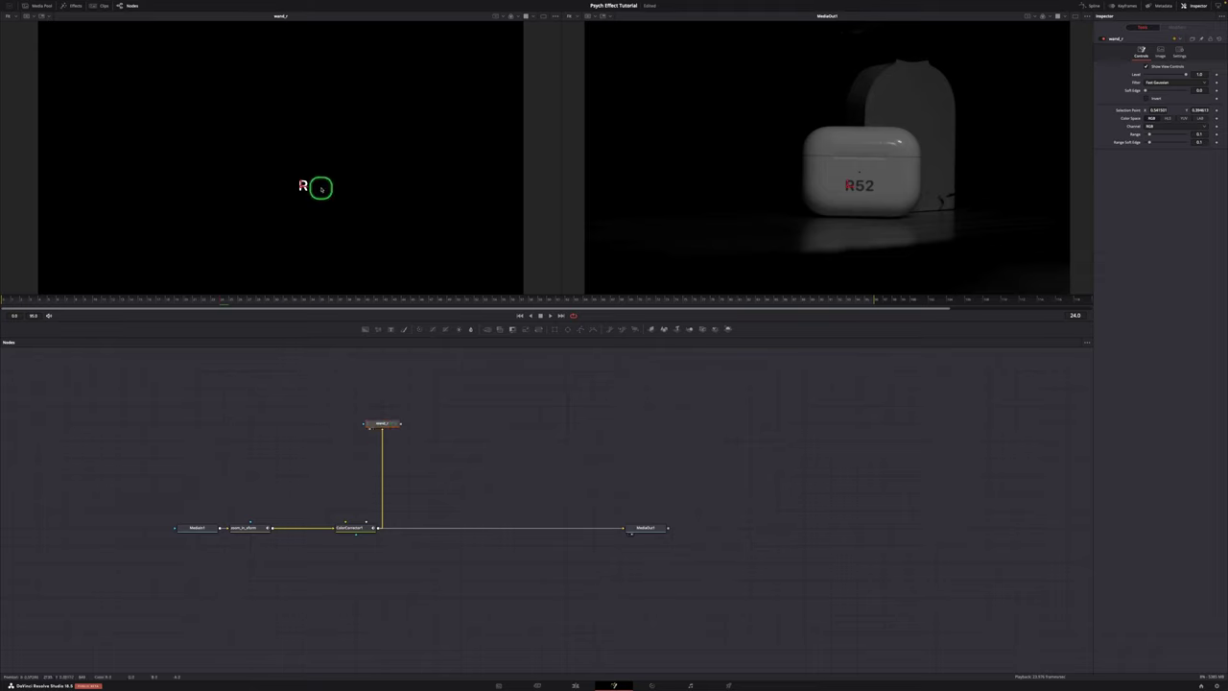
{"action": "scroll", "coordinate": [325, 189], "scroll_direction": "up", "scroll_amount": 3}
{"action": "scroll", "coordinate": [263, 192], "scroll_direction": "up", "scroll_amount": 2}
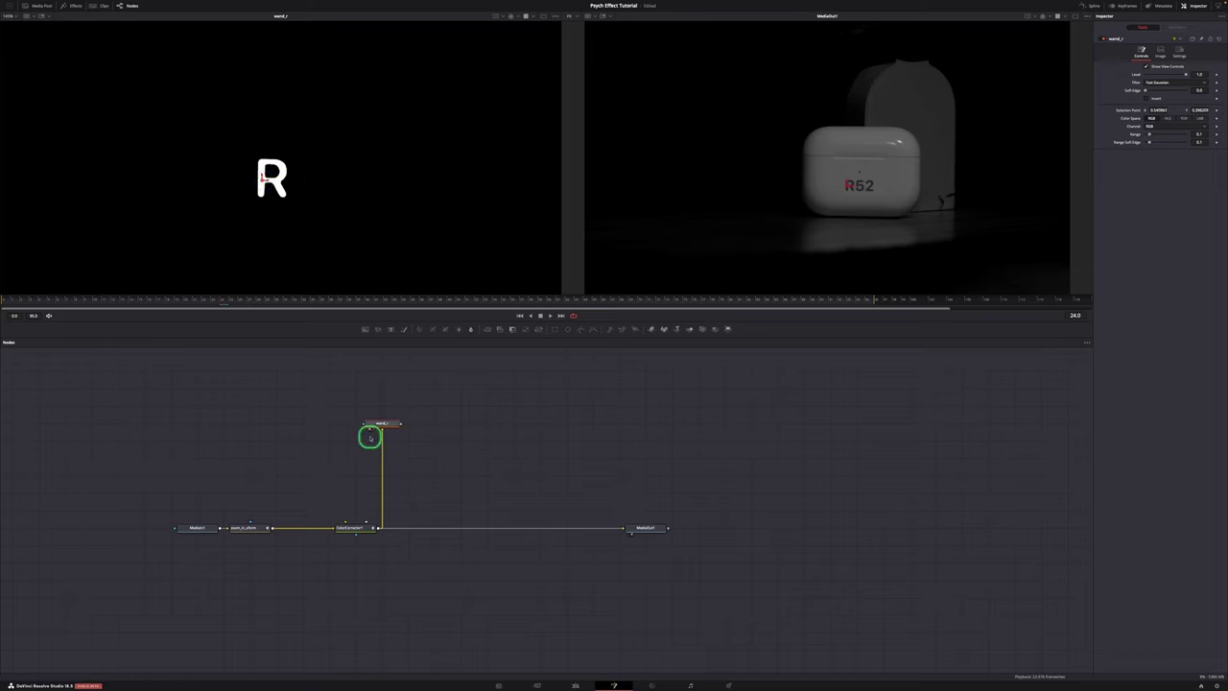
{"action": "left_click_drag", "start_coordinate": [381, 430], "coordinate": [301, 438]}
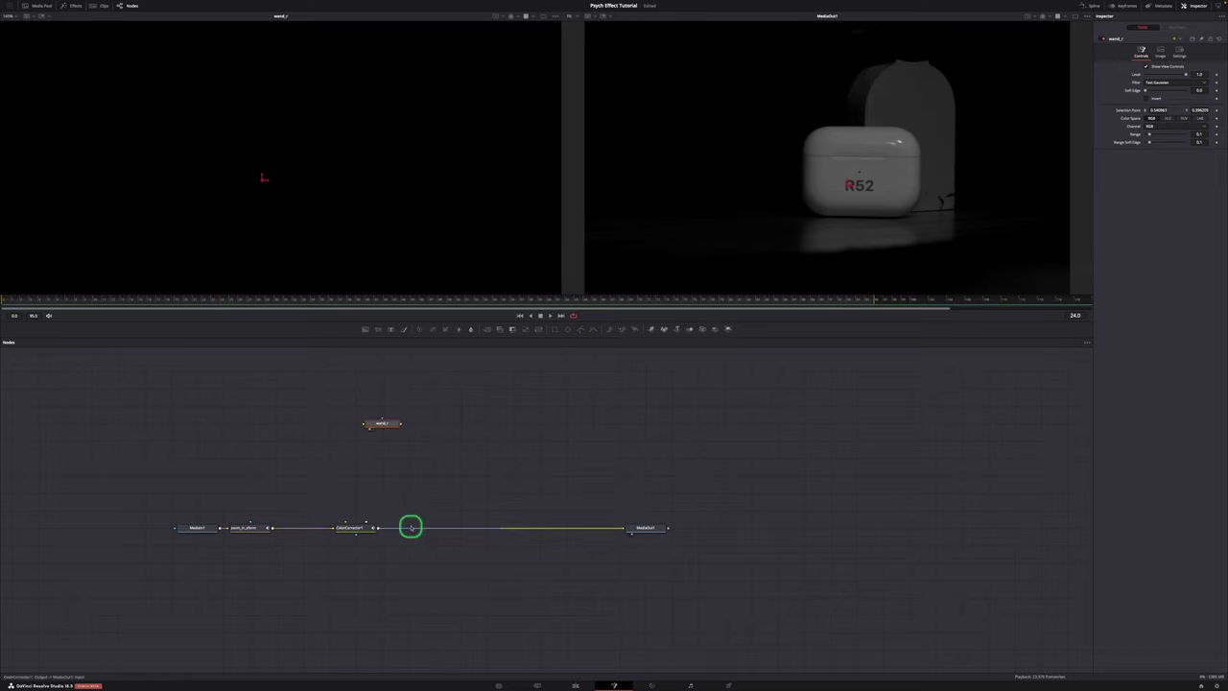
Step: Re-feed wand_r from pixel_to_aLum through a routed link instead of the colour corrector
{"action": "left_click_drag", "start_coordinate": [390, 516], "coordinate": [381, 426]}
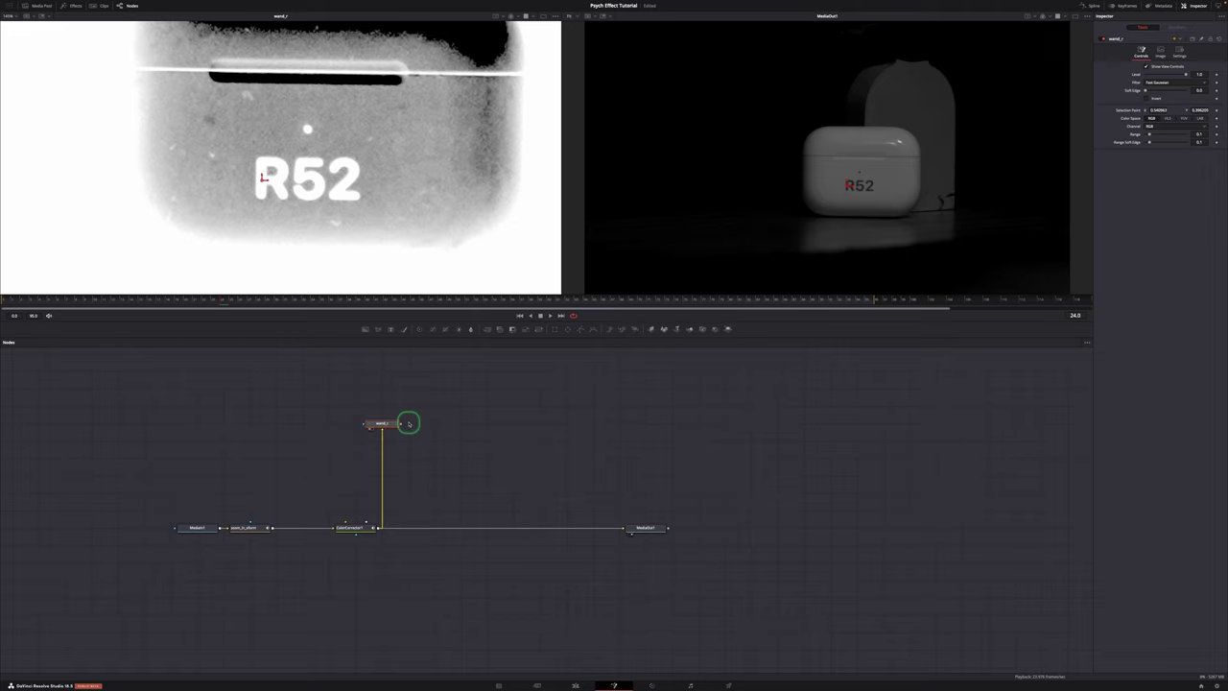
{"action": "left_click_drag", "start_coordinate": [385, 430], "coordinate": [337, 438]}
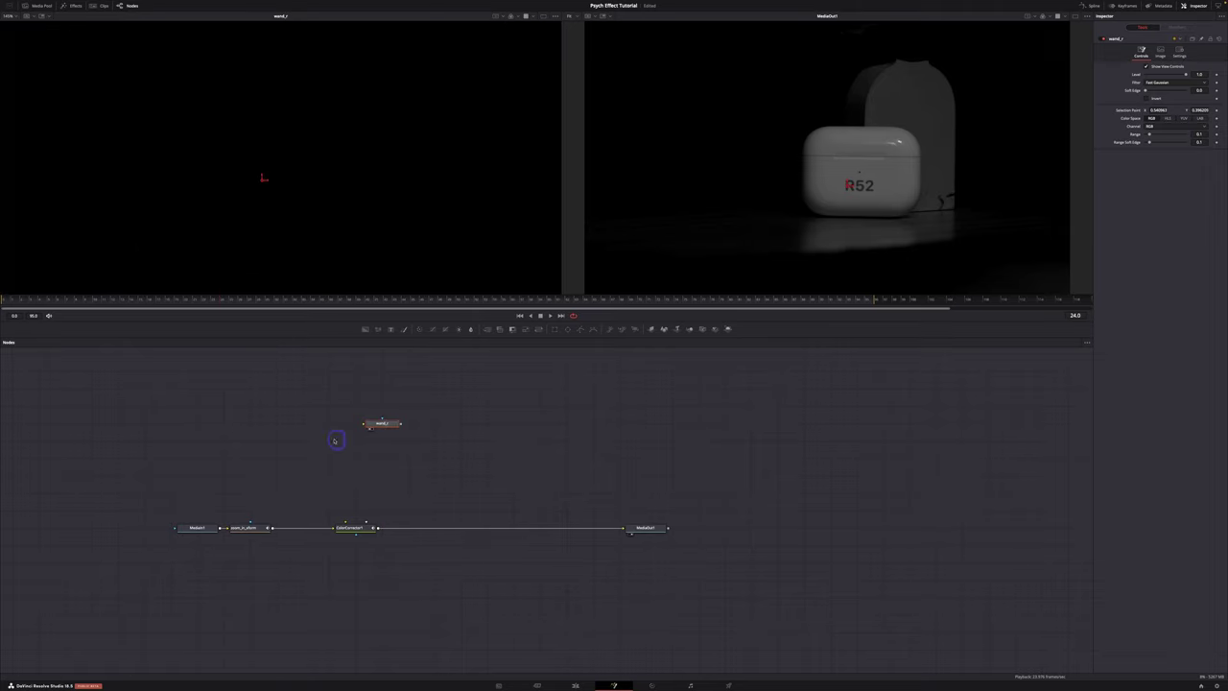
{"action": "left_click_drag", "start_coordinate": [277, 526], "coordinate": [389, 423]}
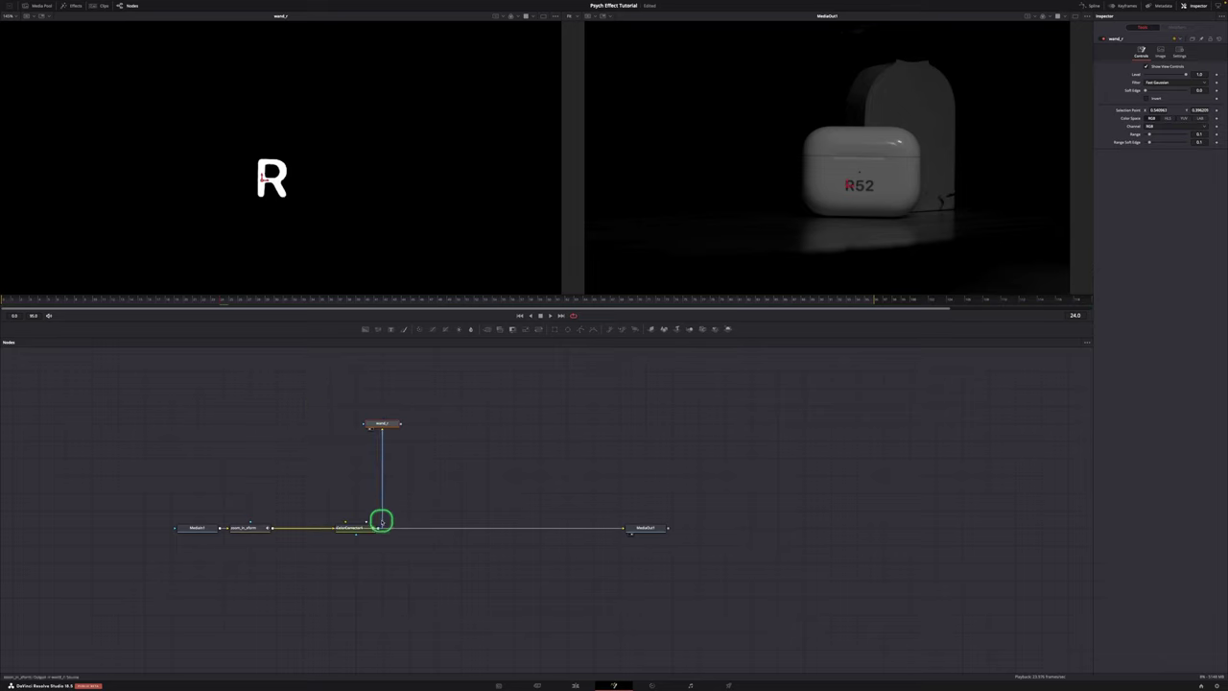
{"action": "left_click_drag", "start_coordinate": [380, 513], "coordinate": [264, 428]}
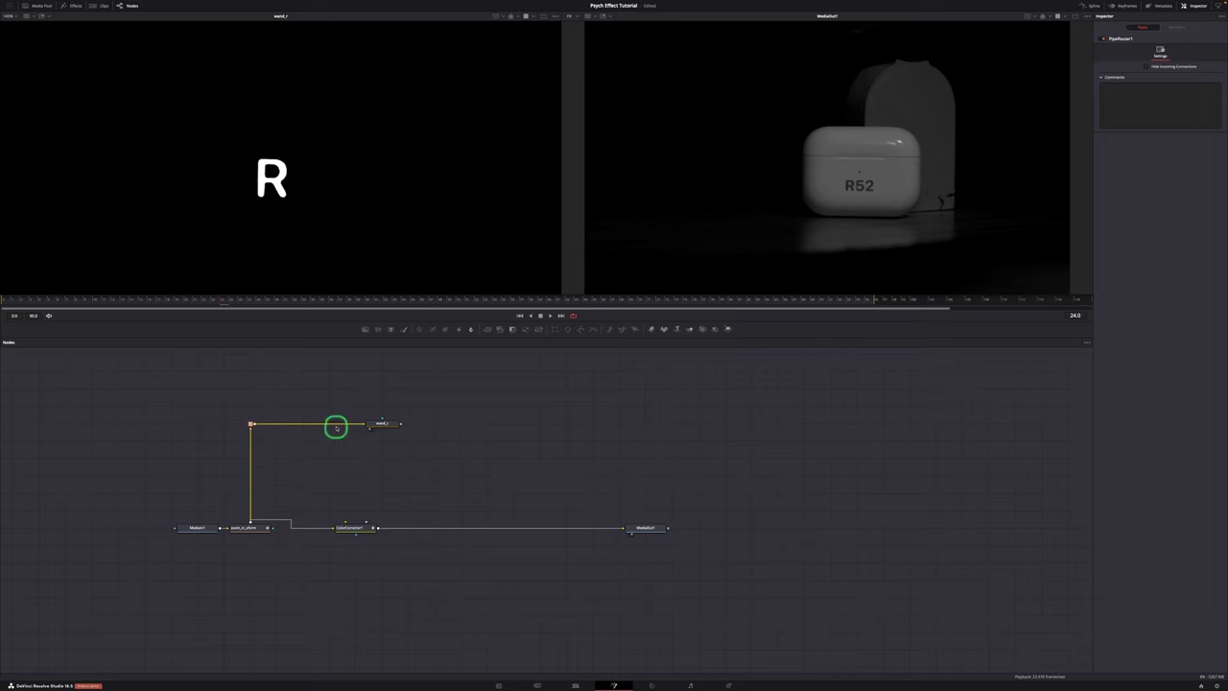
Step: Tidy the graph: ColorCorrector1 further along, the router right, wand_r below it
{"action": "left_click_drag", "start_coordinate": [349, 533], "coordinate": [407, 534]}
{"action": "left_click_drag", "start_coordinate": [251, 424], "coordinate": [277, 424]}
{"action": "left_click_drag", "start_coordinate": [377, 423], "coordinate": [382, 458]}
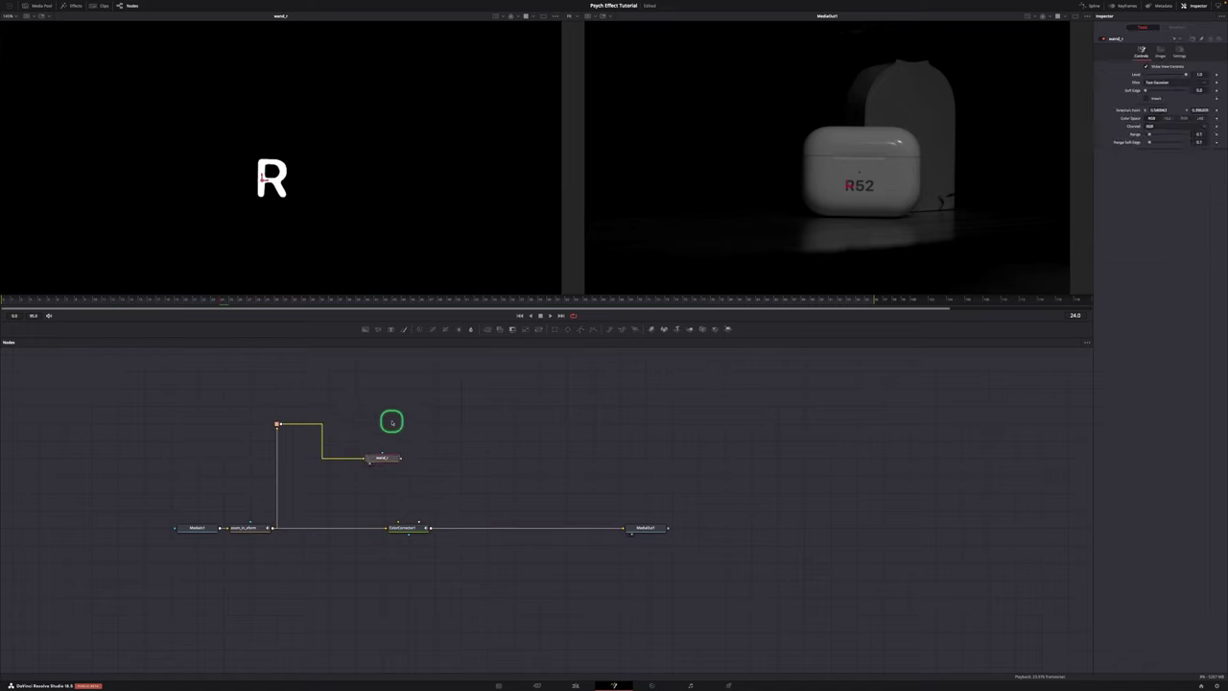
Step: Add a Wand node and name it wand_5
{"action": "left_click", "coordinate": [391, 422]}
{"action": "key", "text": "shift+space"}
{"action": "key", "text": "Return"}
{"action": "key", "text": "F2"}
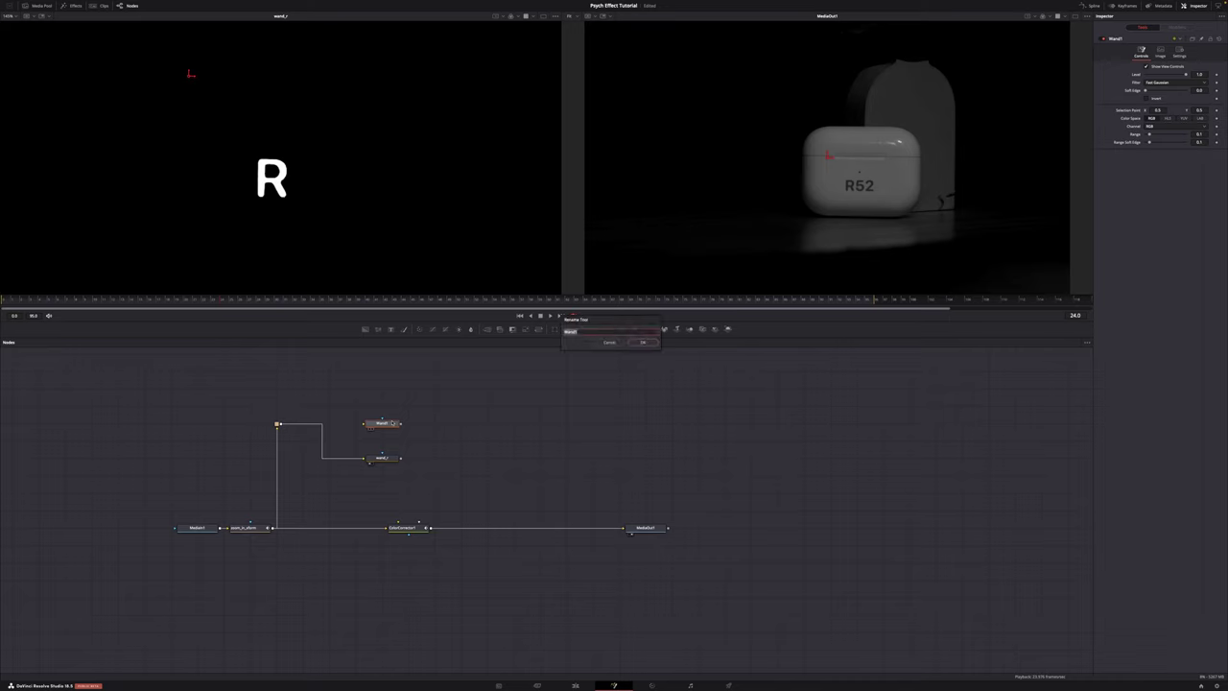
{"action": "key", "text": "Return"}
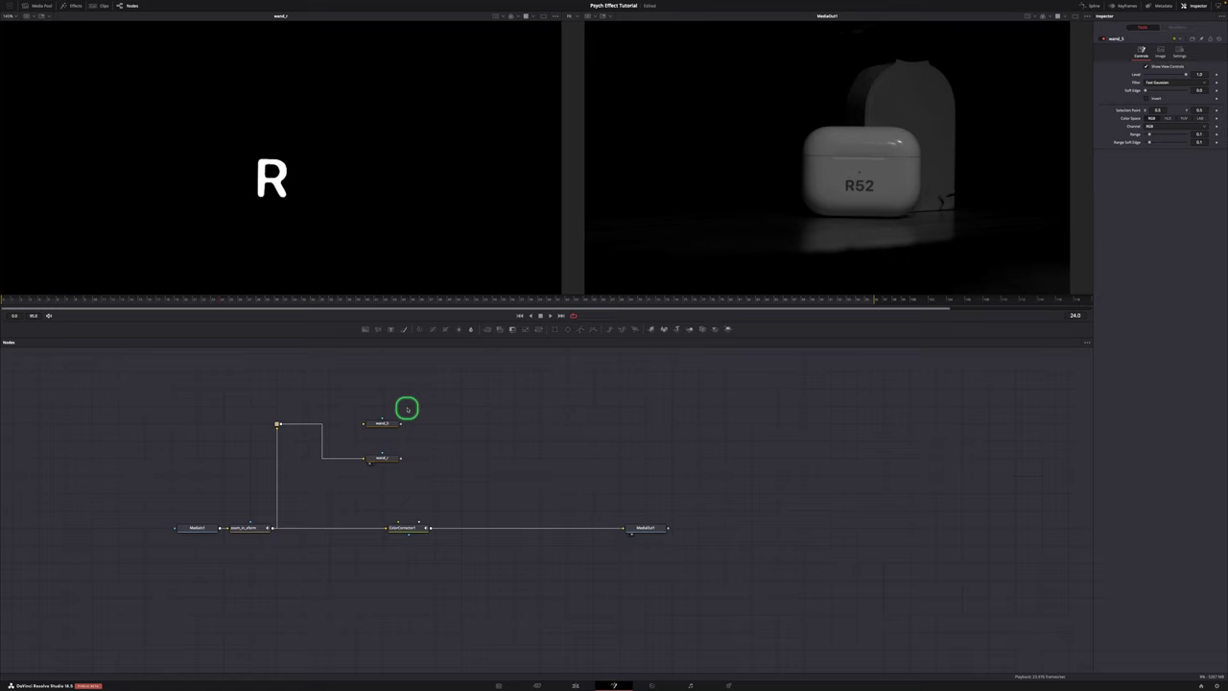
Step: Add a second Wand node and name it wand_2
{"action": "key", "text": "shift+space"}
{"action": "type", "text": "wand"}
{"action": "key", "text": "Return"}
{"action": "key", "text": "F2"}
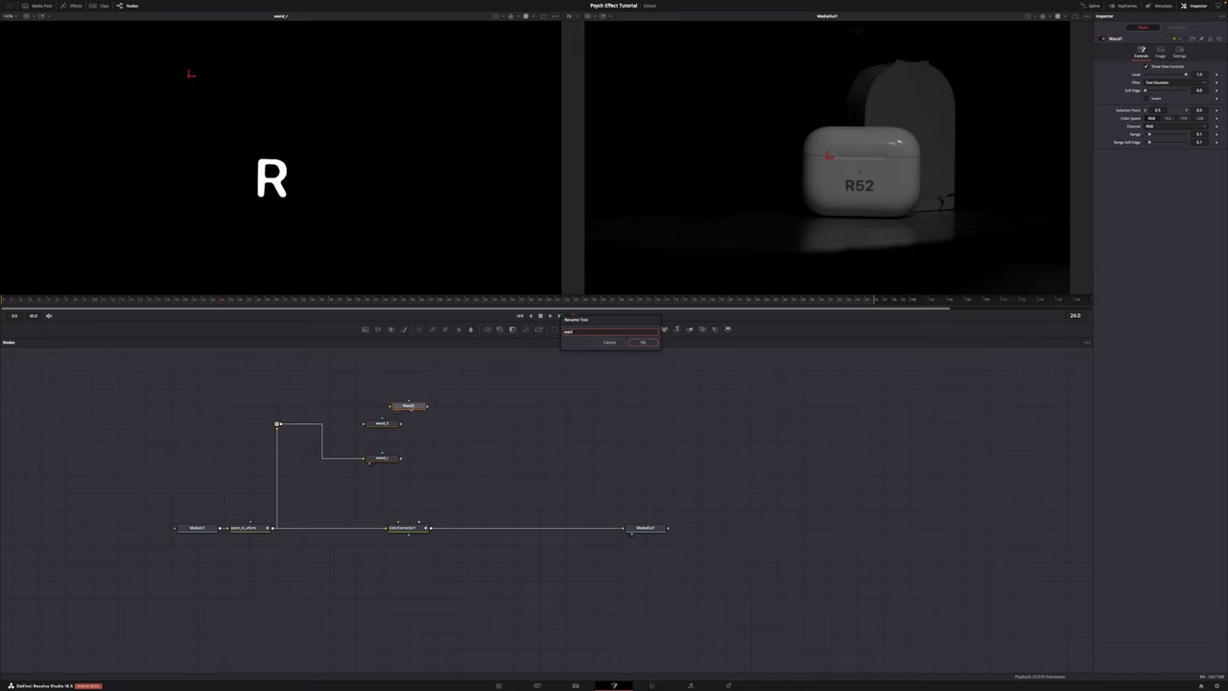
{"action": "key", "text": "Return"}
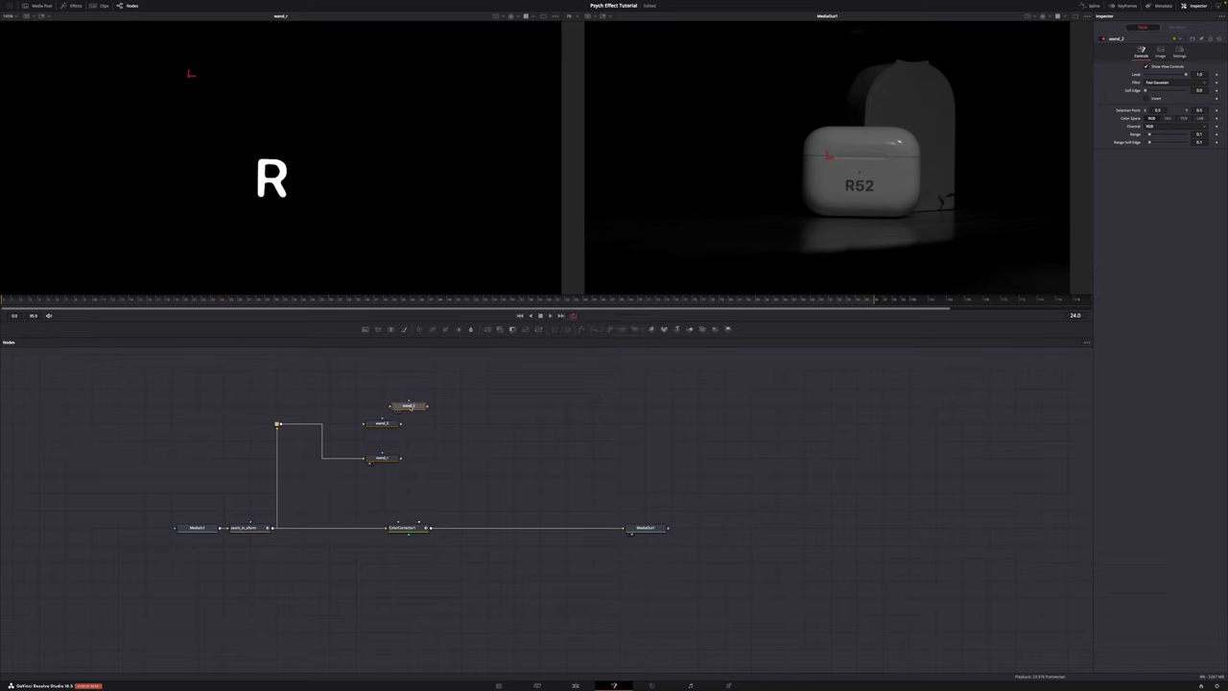
Step: Stack wand_5 and wand_2 above wand_r and move the router closer to them
{"action": "mouse_move", "coordinate": [369, 423]}
{"action": "left_mouse_down"}
{"action": "mouse_move", "coordinate": [369, 440]}
{"action": "mouse_move", "coordinate": [406, 406]}
{"action": "mouse_move", "coordinate": [380, 423]}
{"action": "left_mouse_up"}
{"action": "left_click_drag", "start_coordinate": [275, 423], "coordinate": [380, 424]}
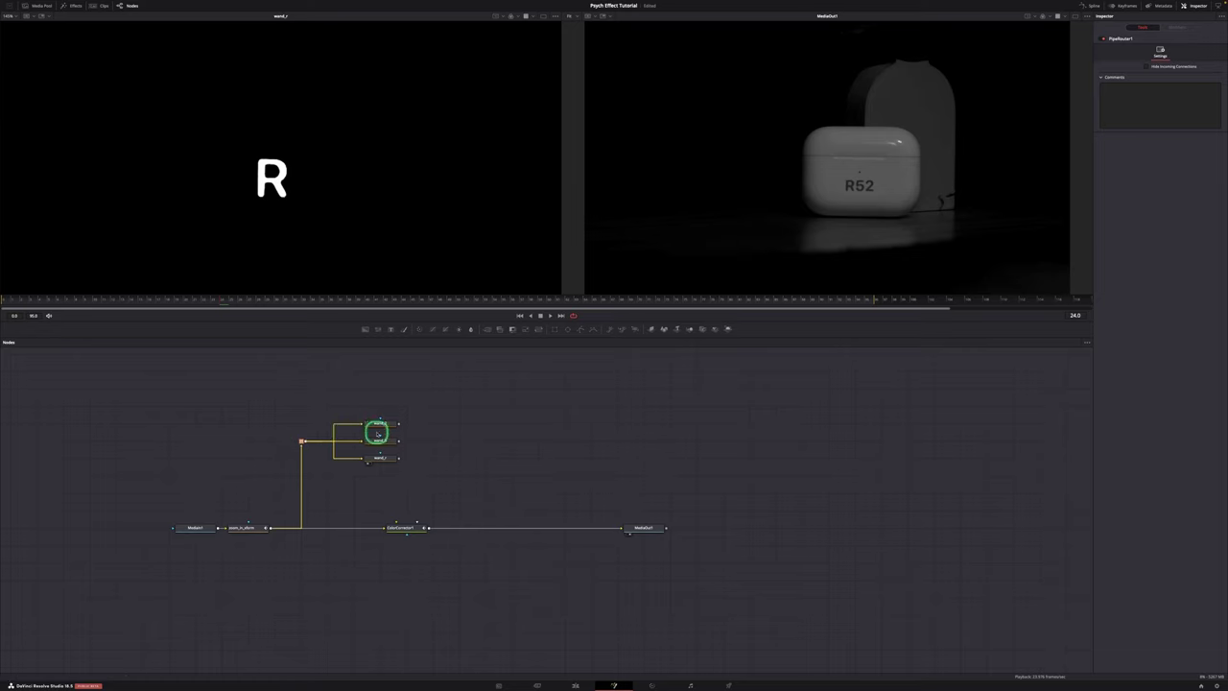
{"action": "left_click", "coordinate": [373, 432]}
Step: View wand_5 and place its pick point on the 5 of the logo
{"action": "key", "text": "1"}
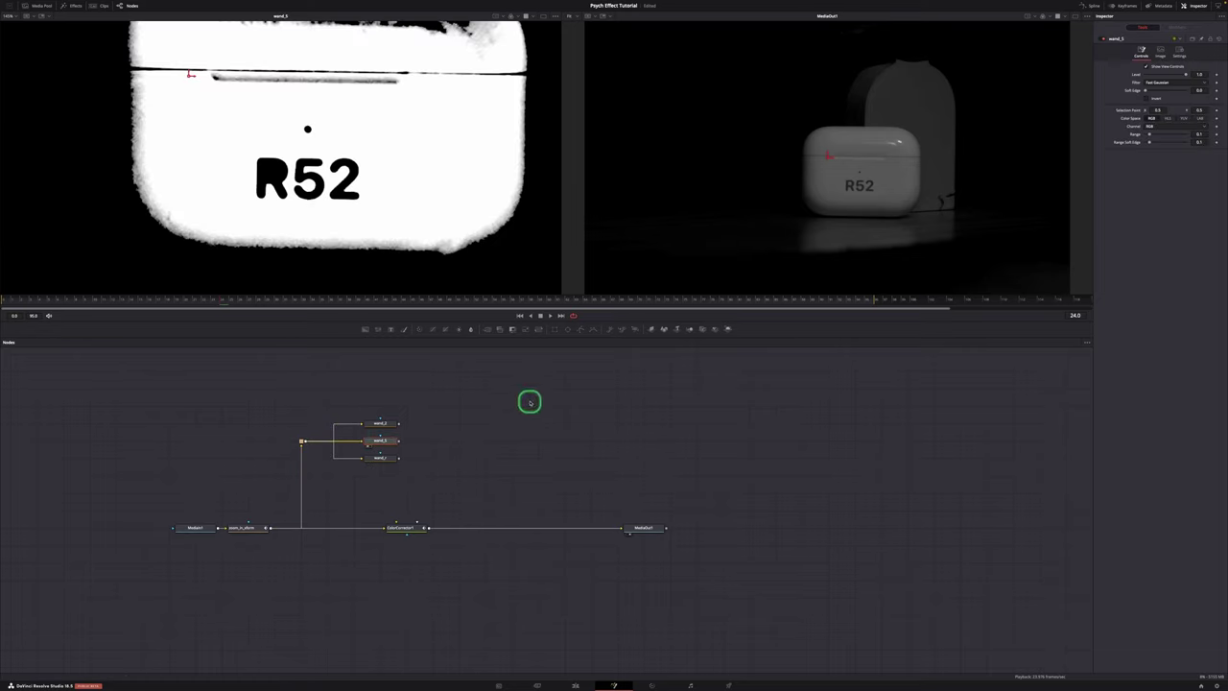
{"action": "left_click", "coordinate": [189, 76]}
{"action": "left_click_drag", "start_coordinate": [305, 181], "coordinate": [299, 177]}
Step: View wand_2, place its pick point on the 2, then view wand_r
{"action": "left_click", "coordinate": [384, 425]}
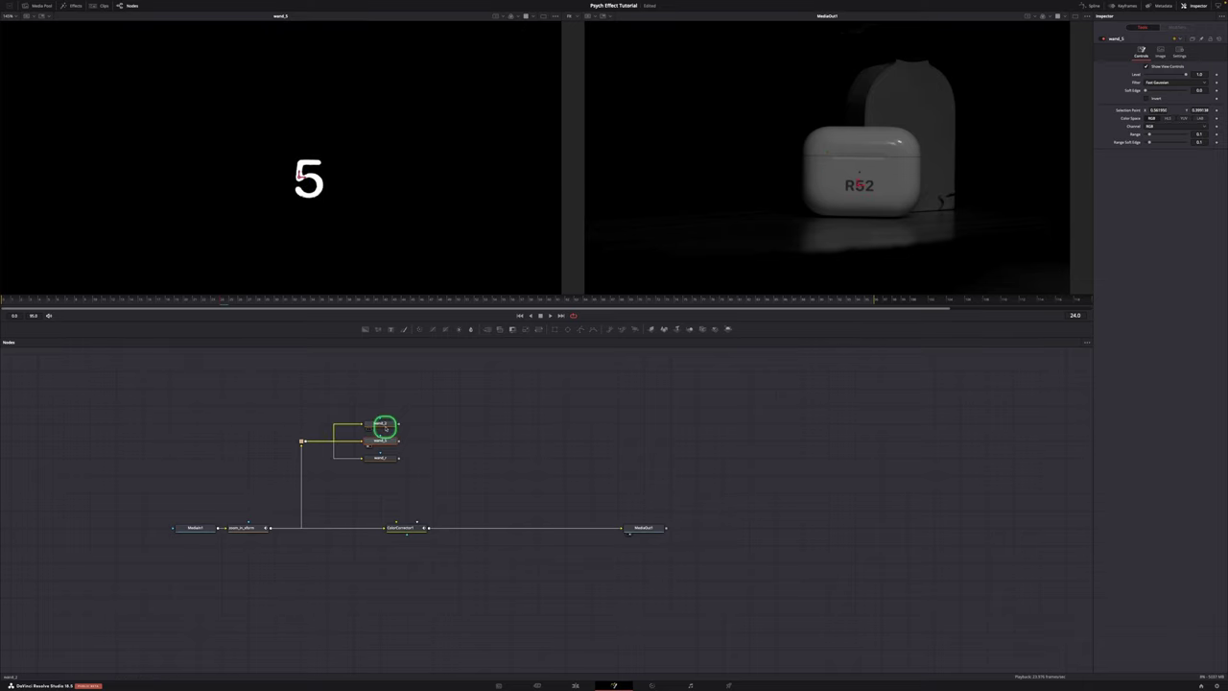
{"action": "left_click", "coordinate": [383, 425]}
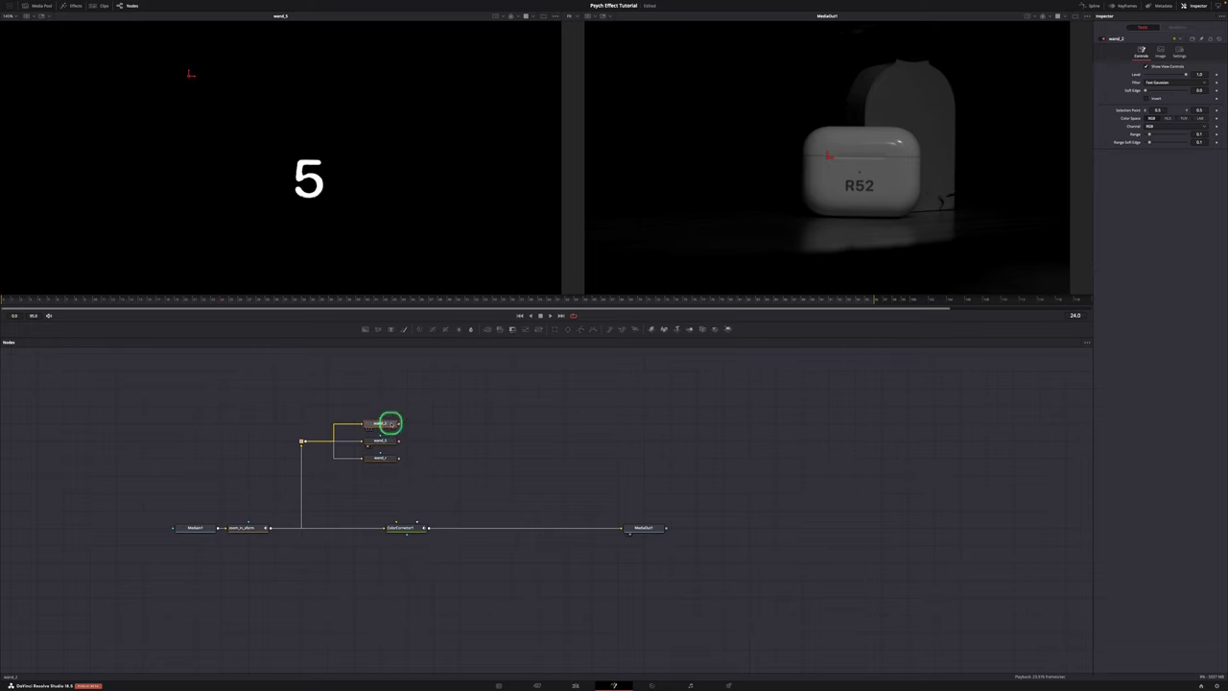
{"action": "key", "text": "1"}
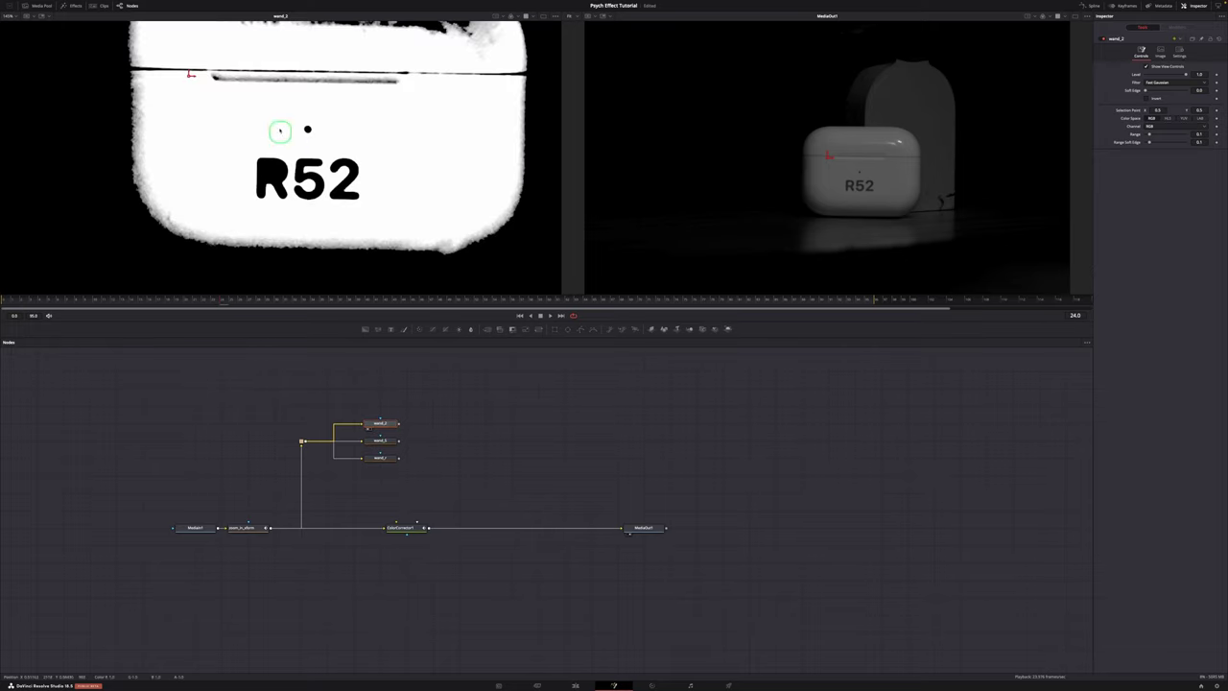
{"action": "left_click_drag", "start_coordinate": [189, 76], "coordinate": [337, 192]}
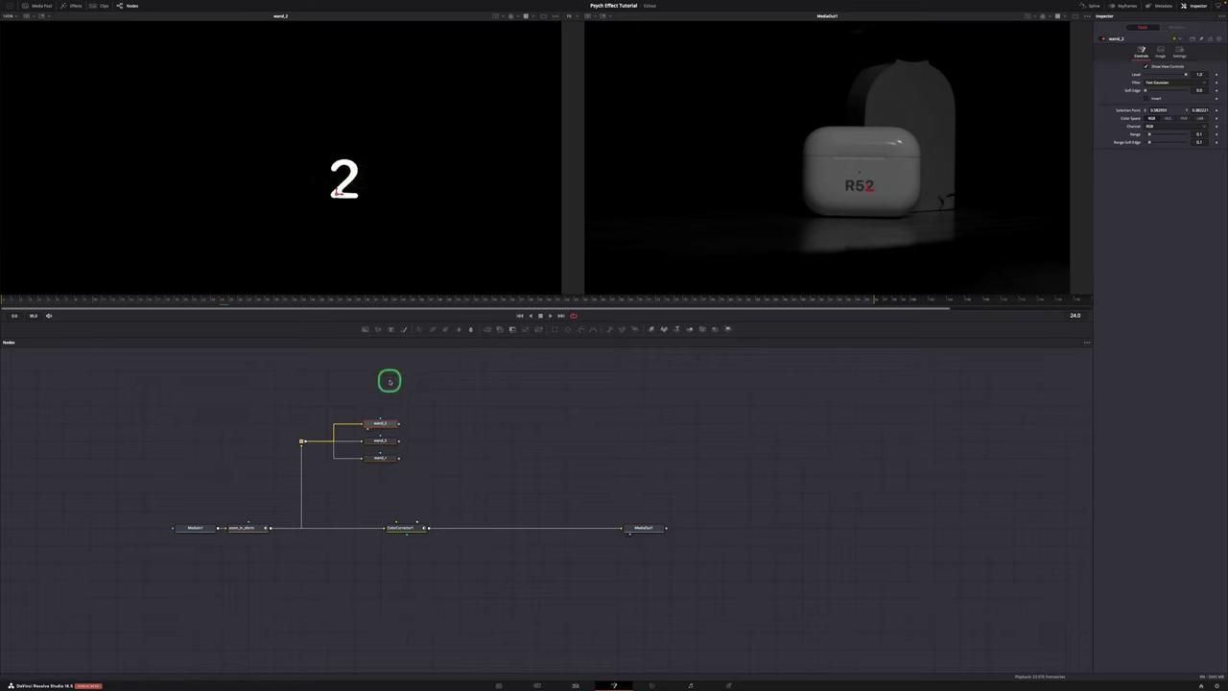
{"action": "left_click", "coordinate": [384, 459]}
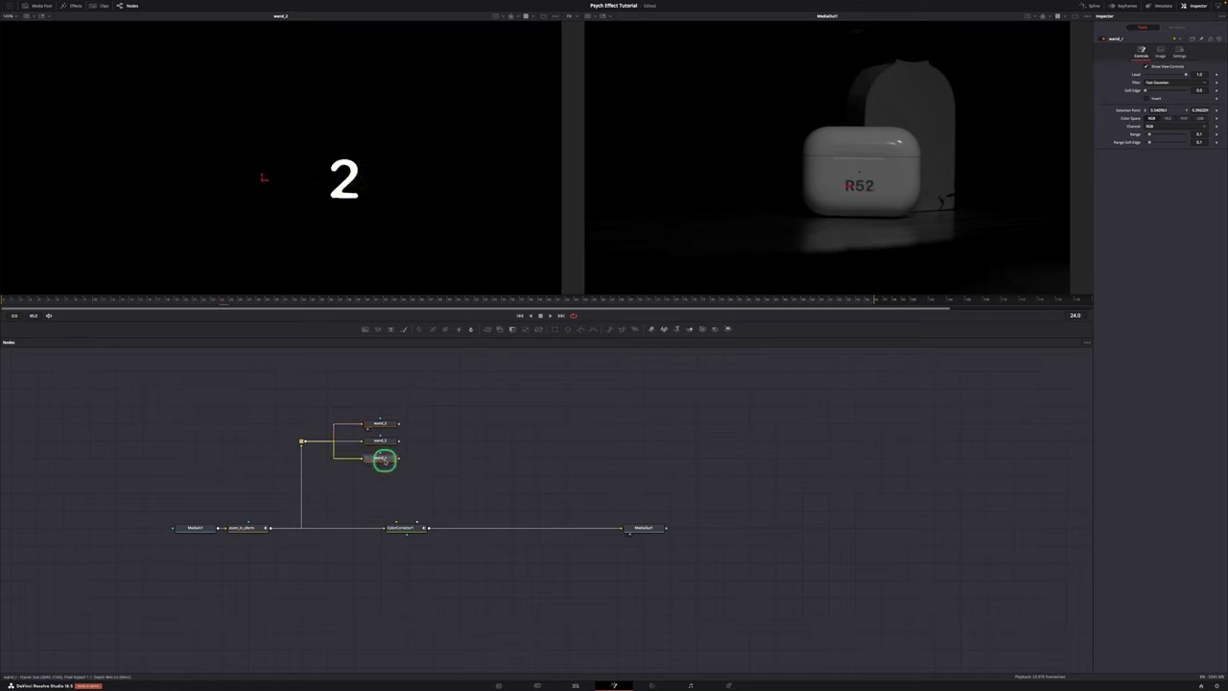
{"action": "key", "text": "1"}
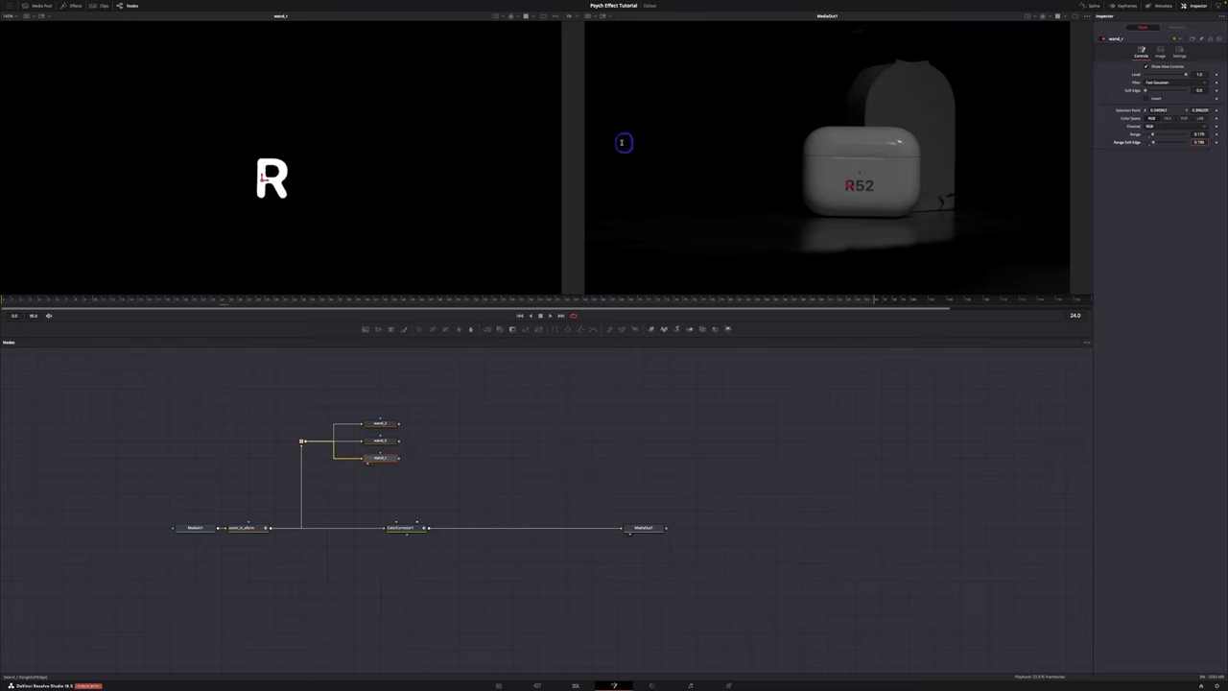
Step: Set wand_r's Range Soft Edge to 0.2 and add wand_5 to the selection
{"action": "left_click", "coordinate": [1200, 141]}
{"action": "type", "text": "0.2"}
{"action": "key", "text": "Return"}
{"action": "left_click", "coordinate": [380, 441], "text": "ctrl"}
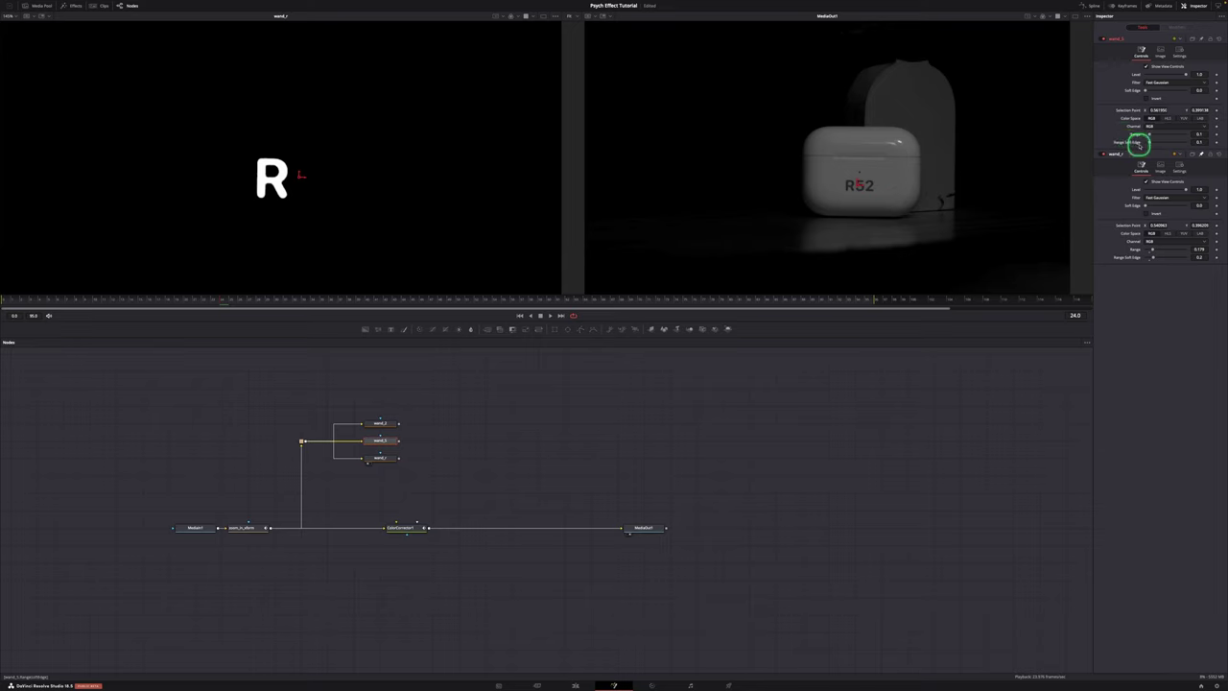
{"action": "left_click", "coordinate": [1200, 135]}
Step: Link wand_5's Range and Range Soft Edge to wand_r's by expression
{"action": "left_click", "coordinate": [1146, 143]}
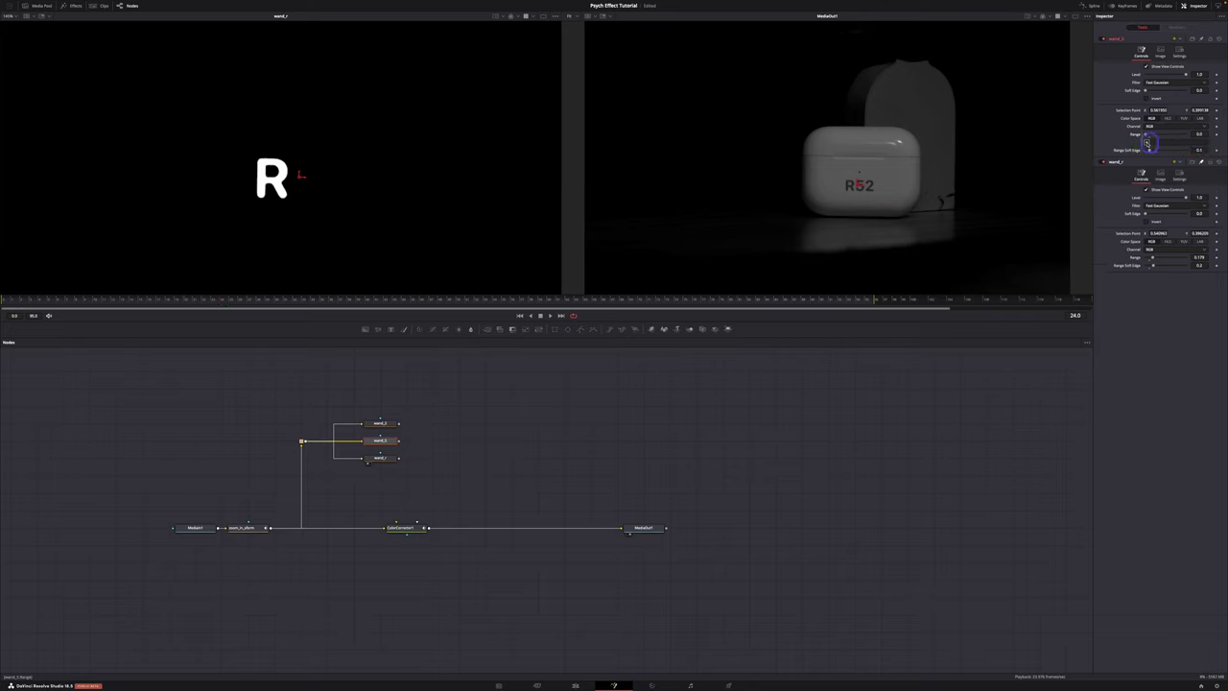
{"action": "left_click_drag", "start_coordinate": [1173, 145], "coordinate": [1138, 254]}
{"action": "key", "text": "Return"}
{"action": "left_click_drag", "start_coordinate": [1147, 157], "coordinate": [1135, 274]}
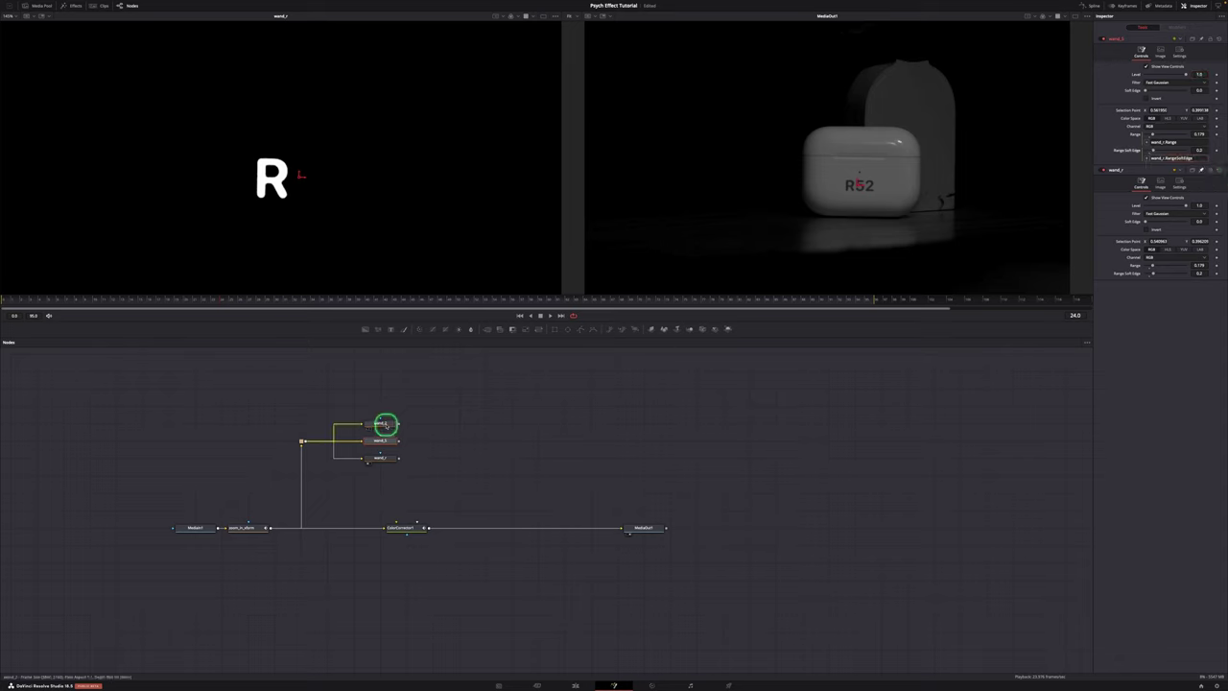
Step: Link wand_2's Range and Range Soft Edge to wand_r's by expression
{"action": "left_click", "coordinate": [385, 423]}
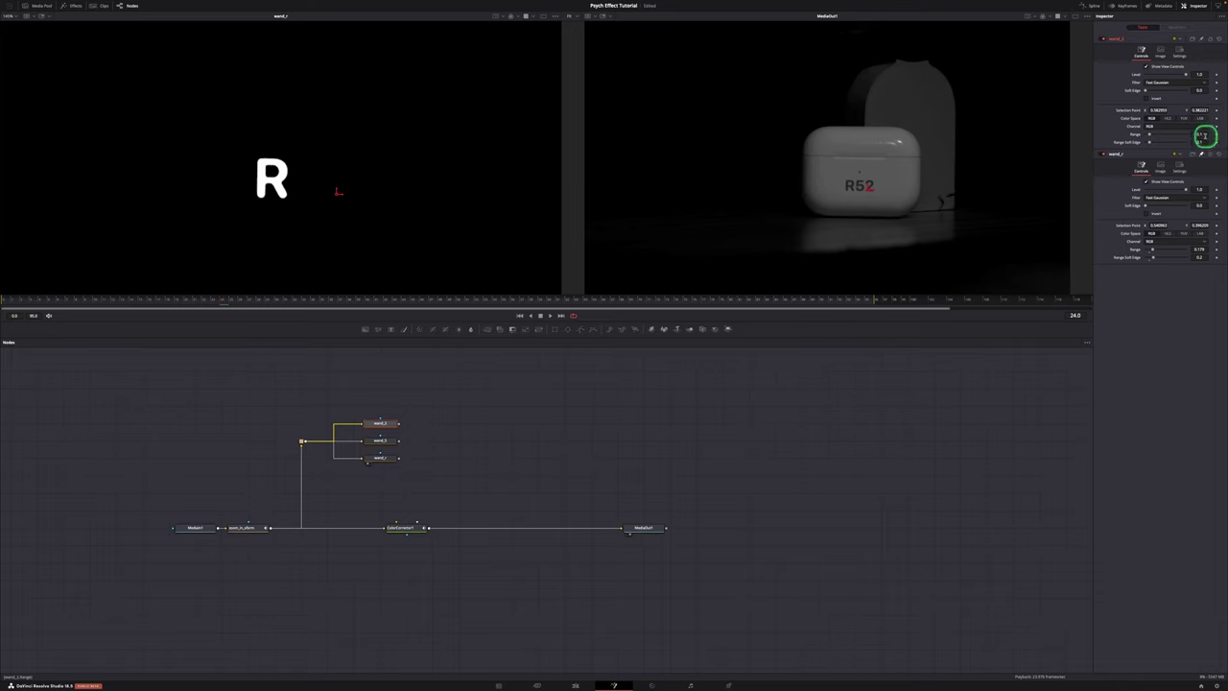
{"action": "left_click", "coordinate": [1211, 144]}
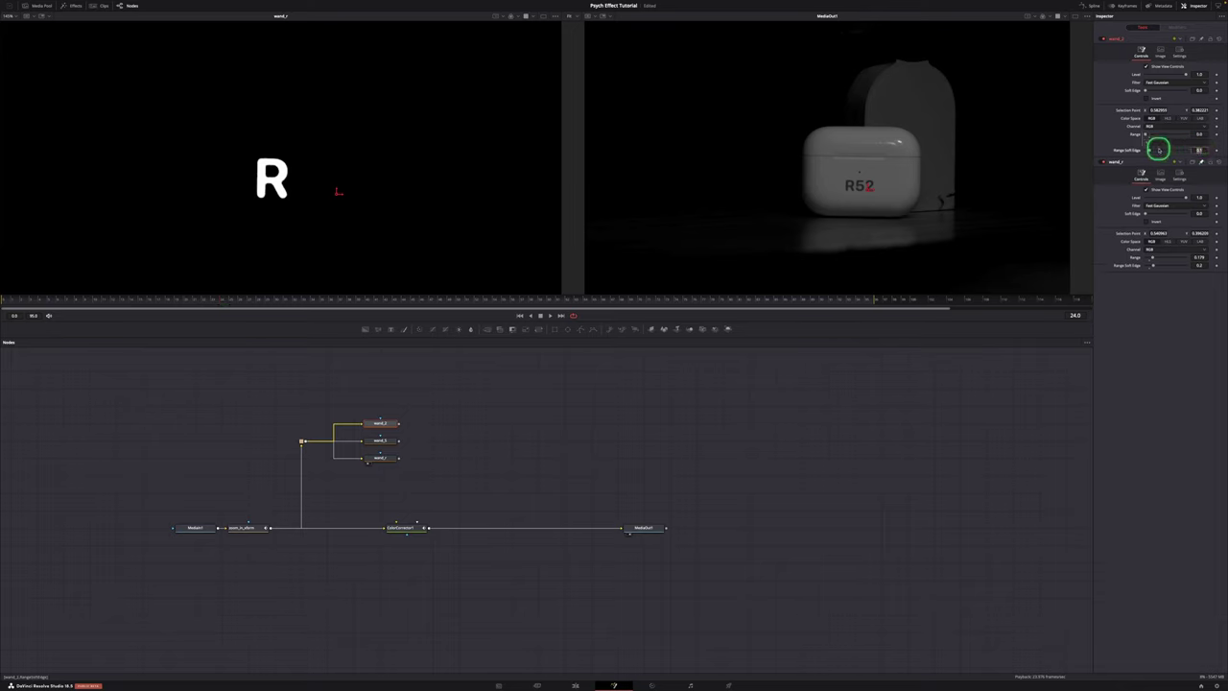
{"action": "left_click_drag", "start_coordinate": [1147, 142], "coordinate": [1135, 257]}
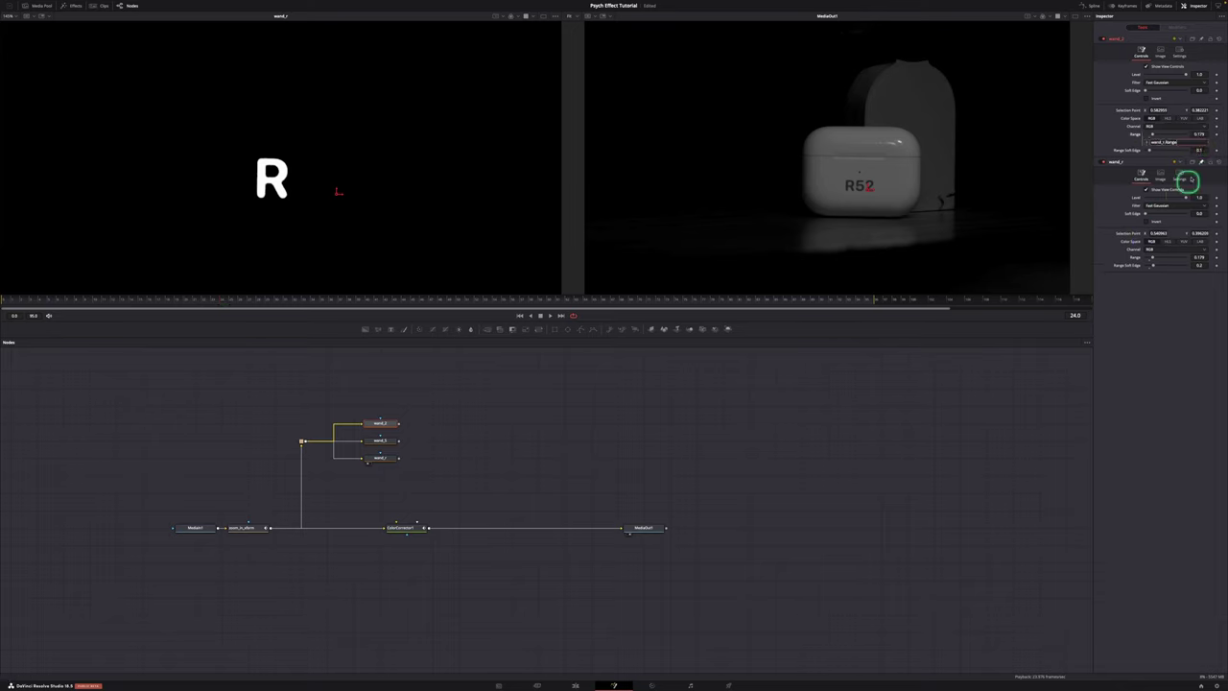
{"action": "left_click", "coordinate": [1202, 150]}
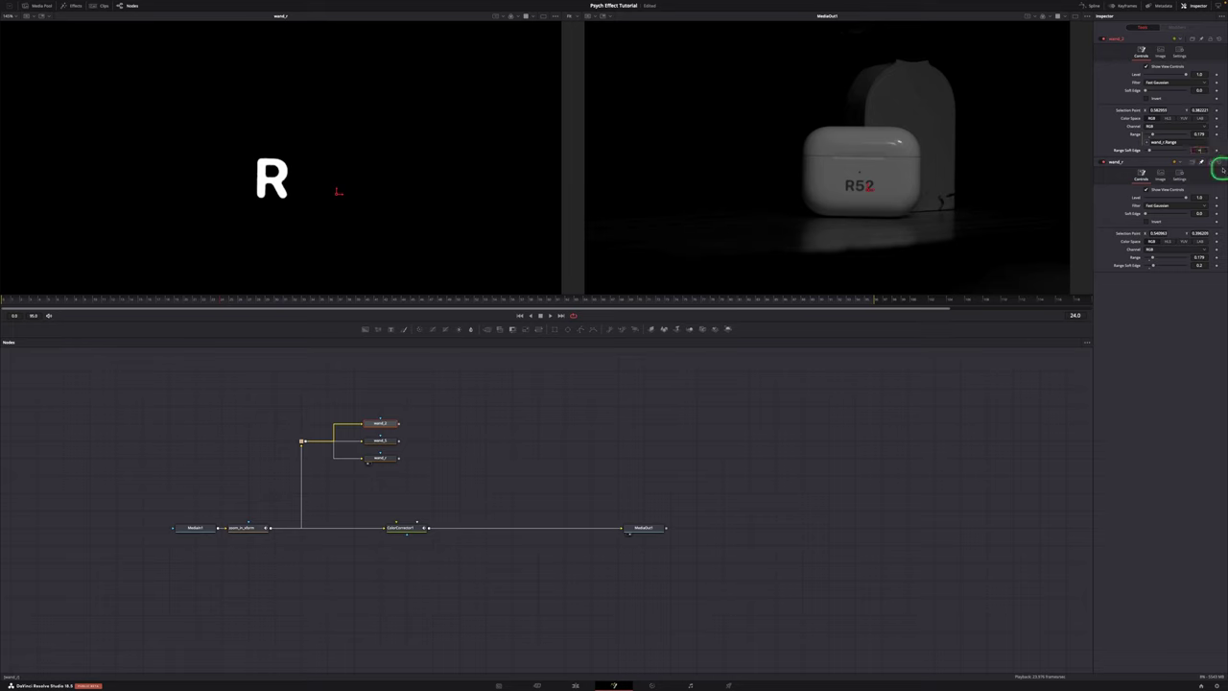
{"action": "type", "text": "="}
{"action": "key", "text": "Return"}
{"action": "left_click_drag", "start_coordinate": [1147, 157], "coordinate": [1134, 274]}
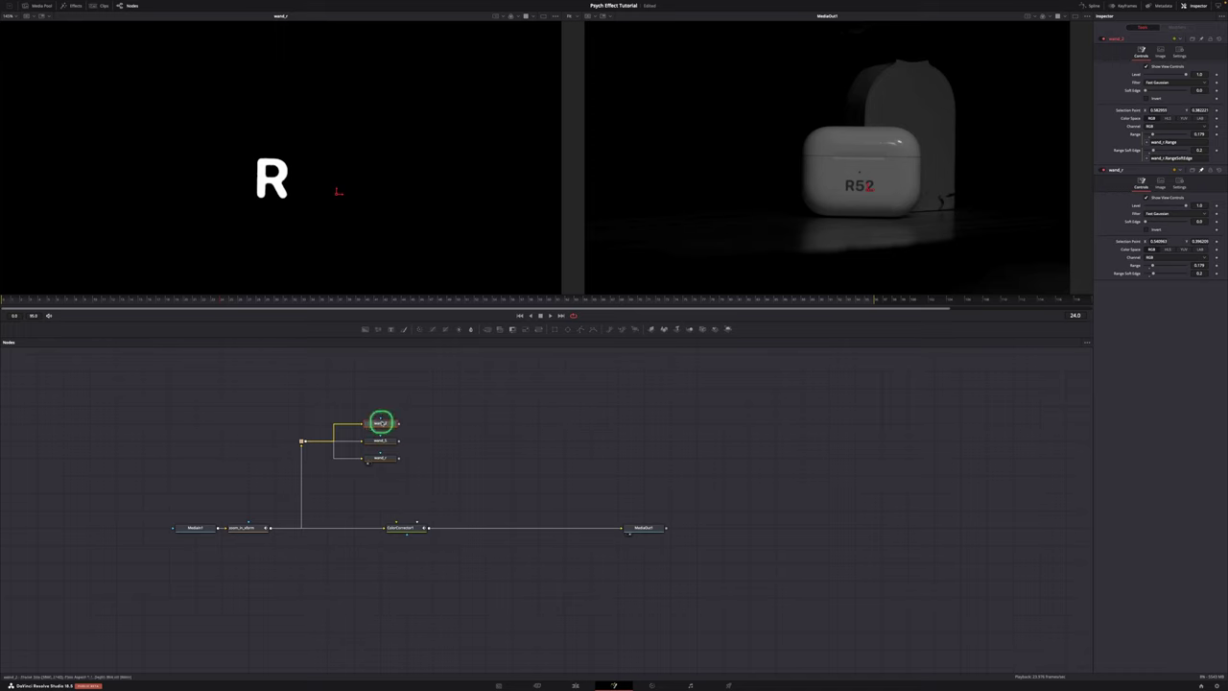
Step: Check the wand_2, wand_5 and wand_r mattes in the left viewer
{"action": "key", "text": "1"}
{"action": "left_click", "coordinate": [387, 439]}
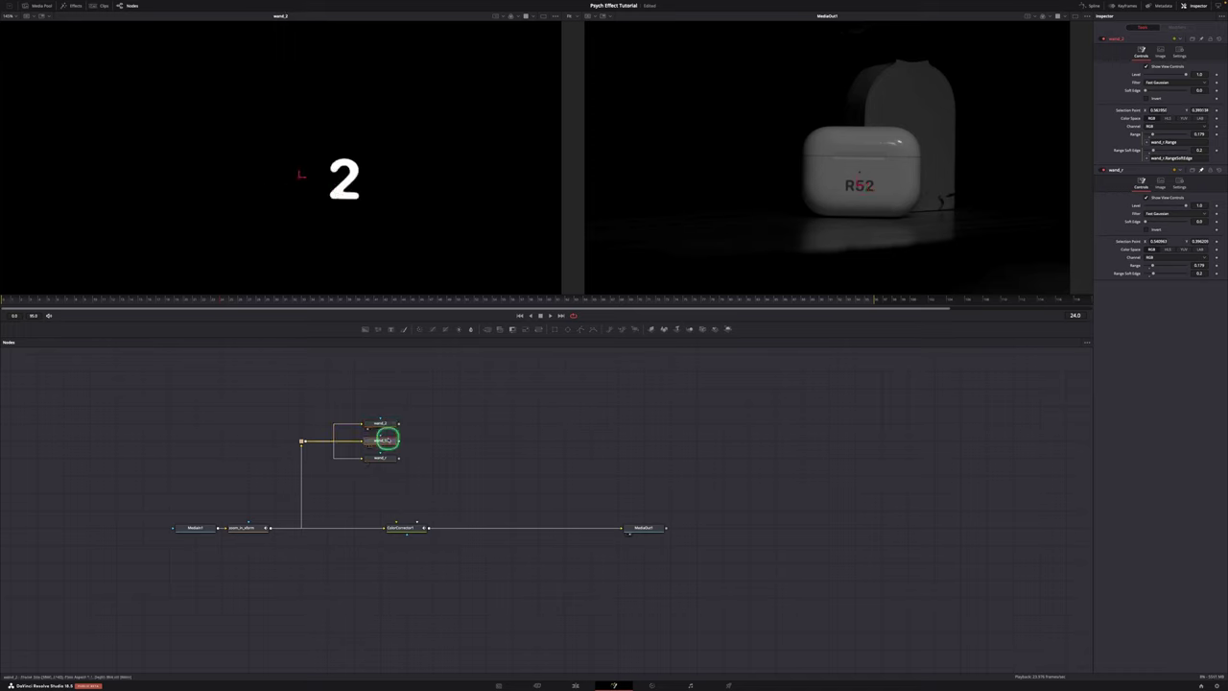
{"action": "key", "text": "1"}
{"action": "left_click", "coordinate": [391, 458]}
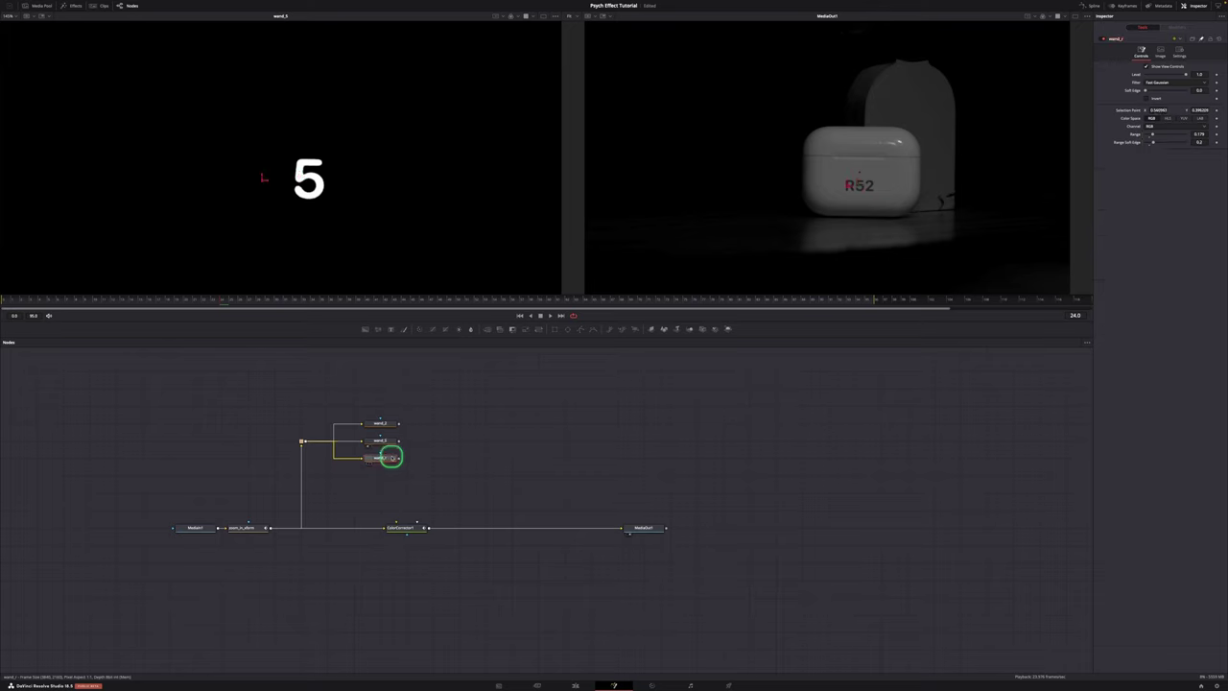
{"action": "key", "text": "1"}
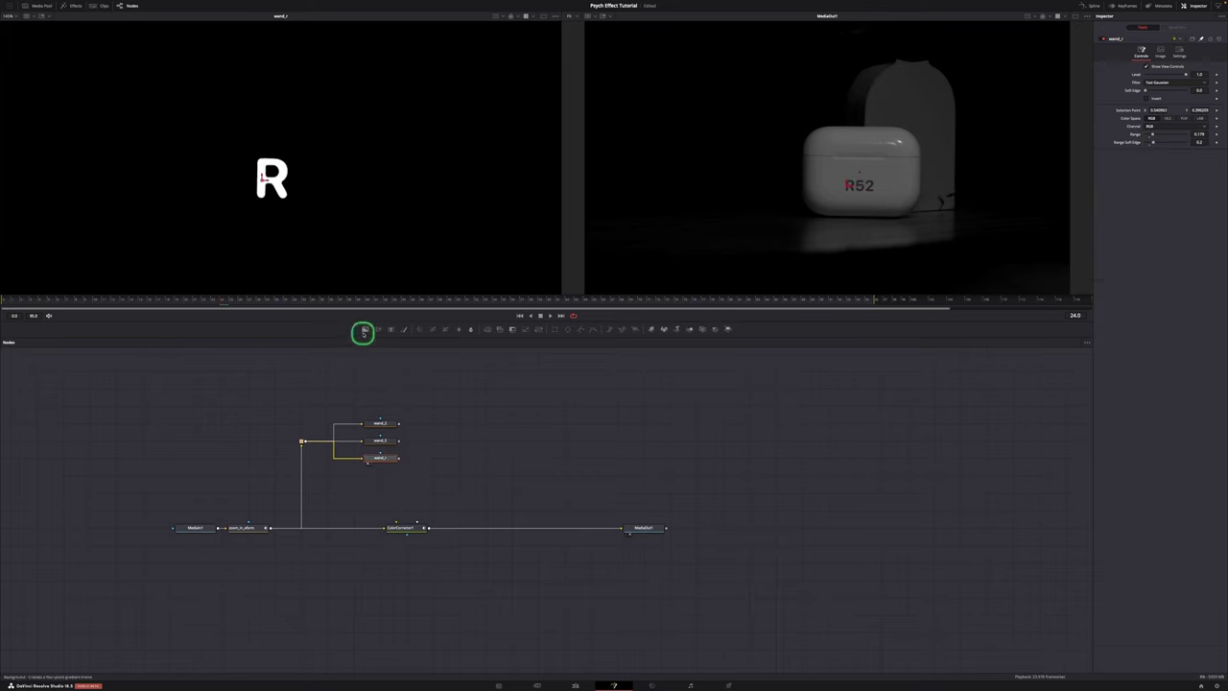
Step: Add a Background node beside wand_r and rename it logo_highlight_color
{"action": "left_click_drag", "start_coordinate": [365, 333], "coordinate": [451, 458]}
{"action": "key", "text": "F2"}
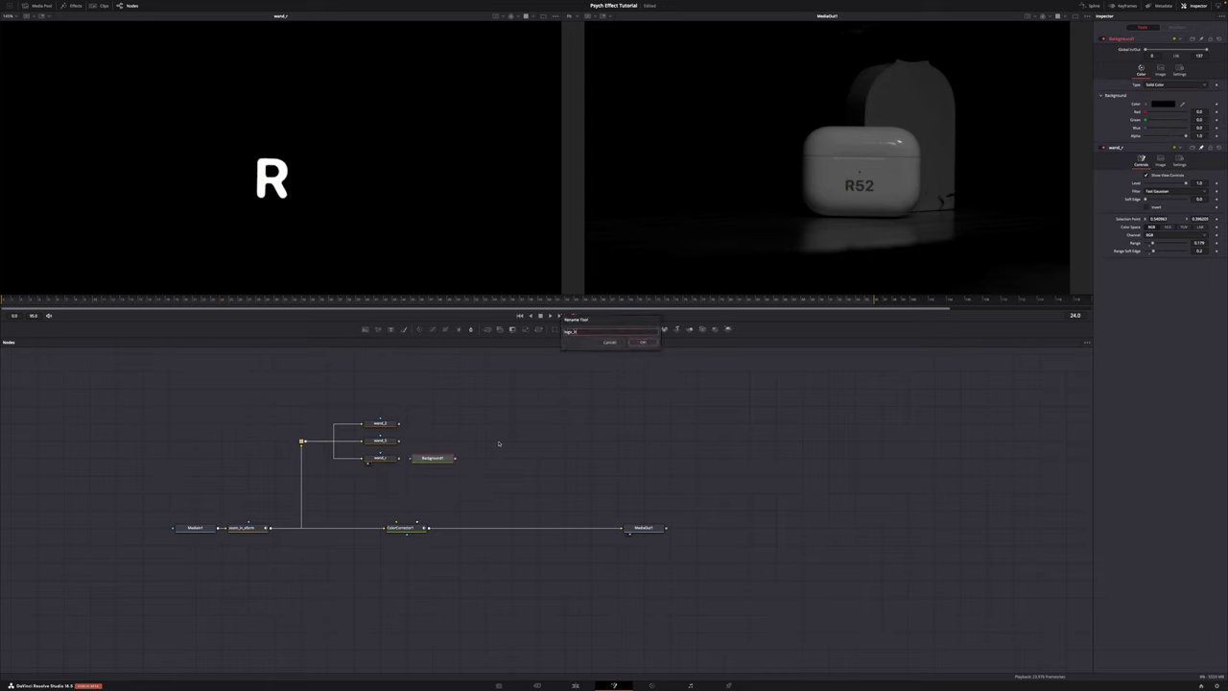
{"action": "key", "text": "Return"}
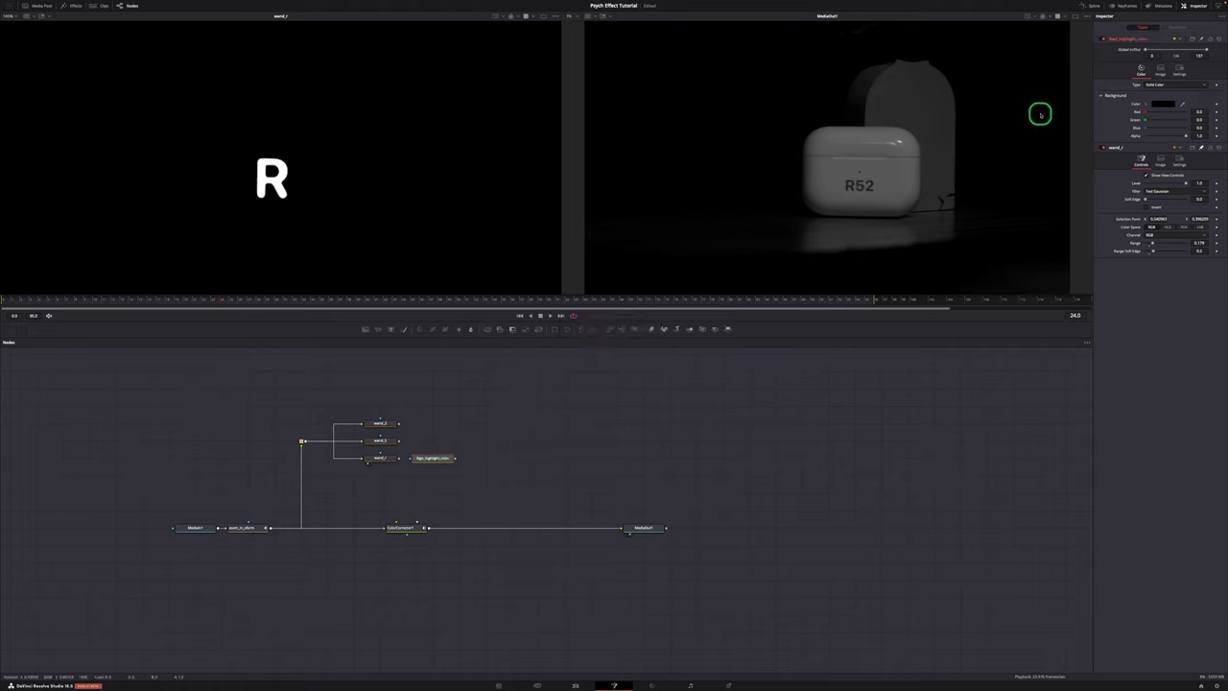
Step: Set the Background Color to full-brightness white and view the result
{"action": "left_click", "coordinate": [1156, 104]}
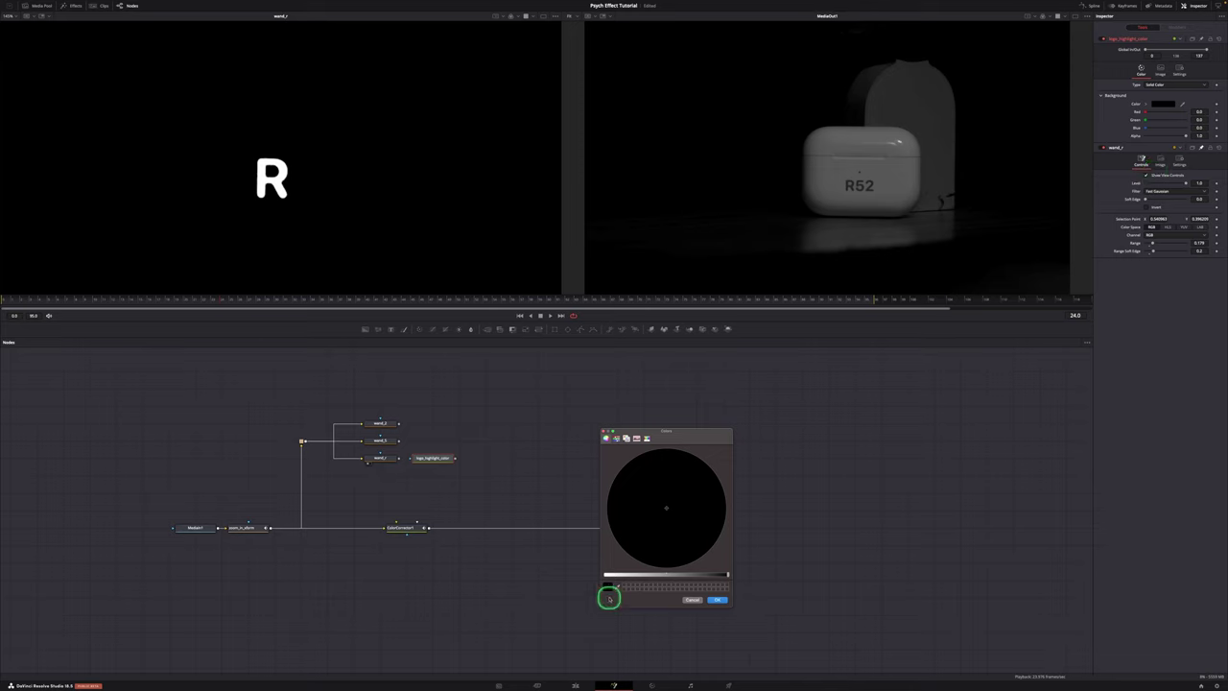
{"action": "left_click_drag", "start_coordinate": [624, 574], "coordinate": [556, 579]}
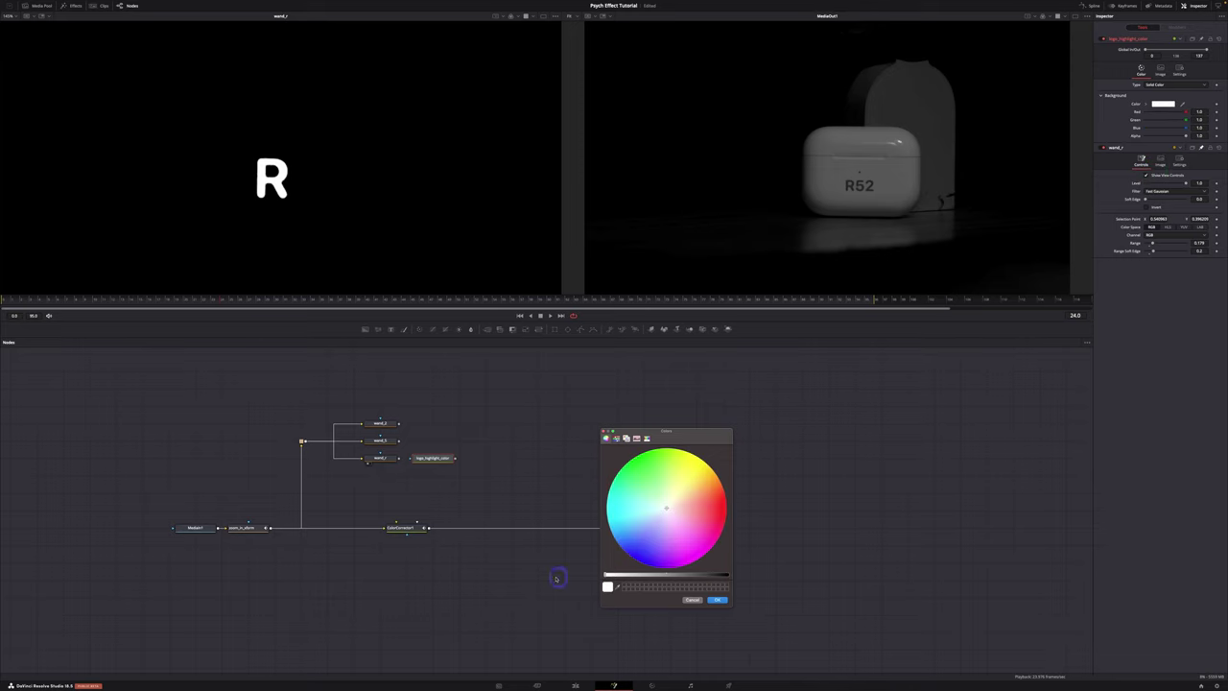
{"action": "left_click", "coordinate": [719, 598]}
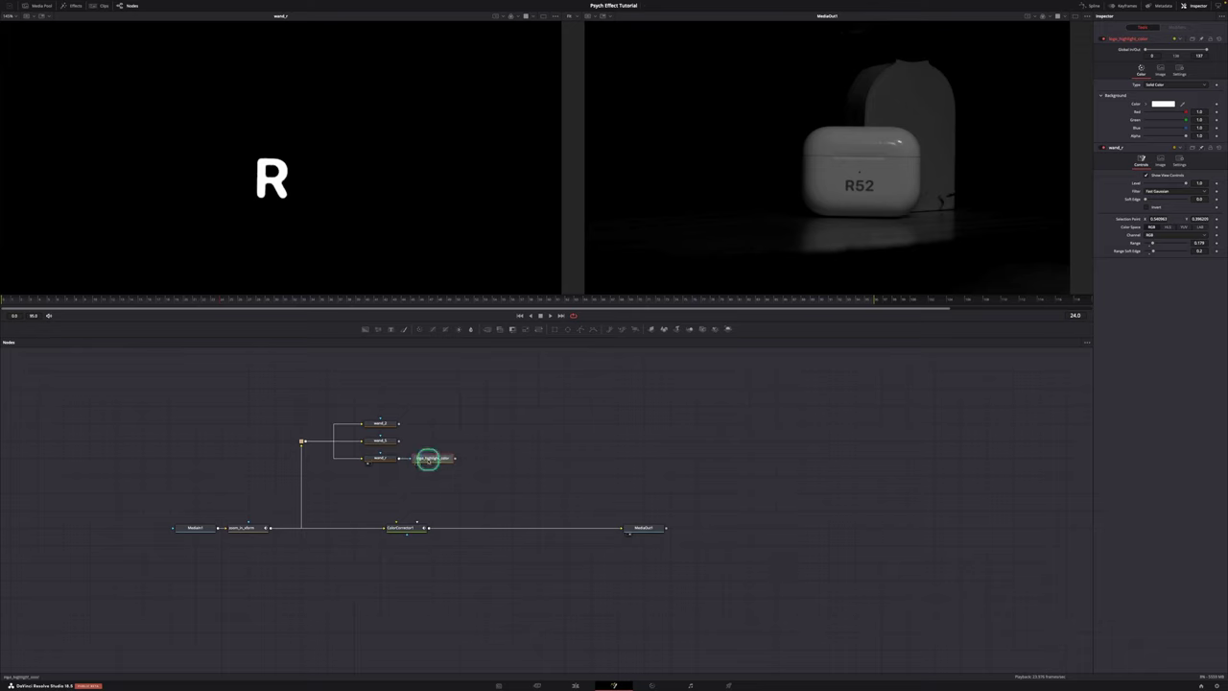
{"action": "key", "text": "1"}
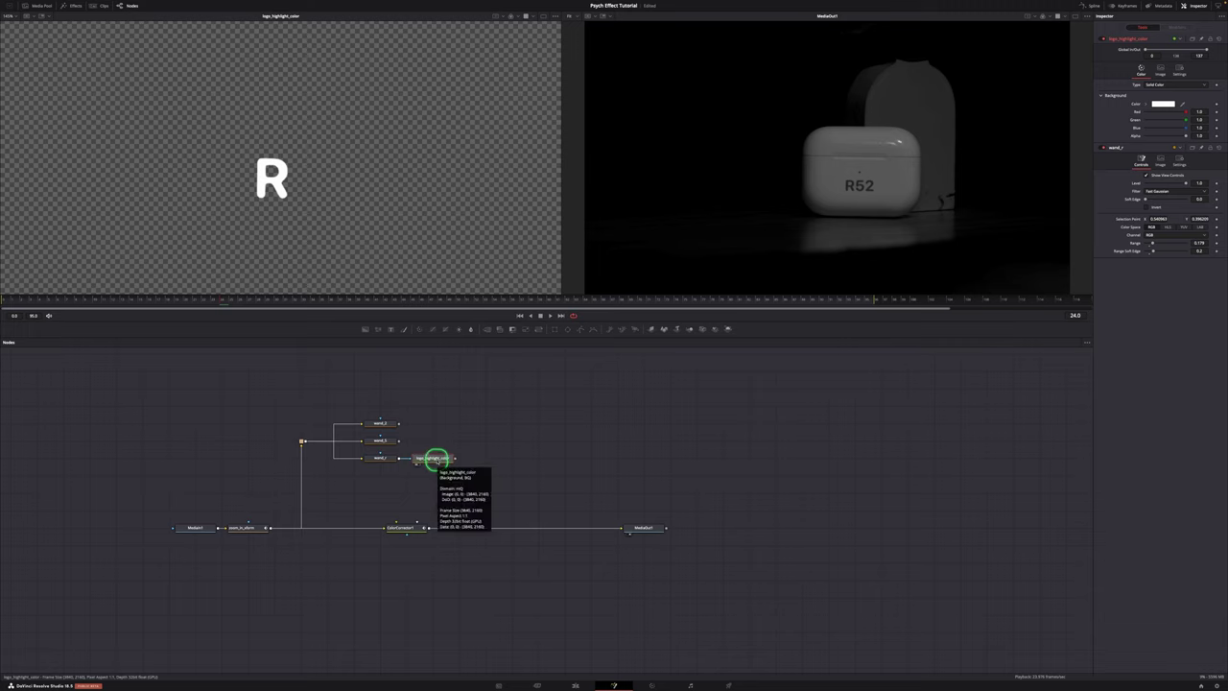
Step: Paste an instance of logo_highlight_color beside wand_3, deleting the stray Merge1
{"action": "left_click", "coordinate": [437, 459]}
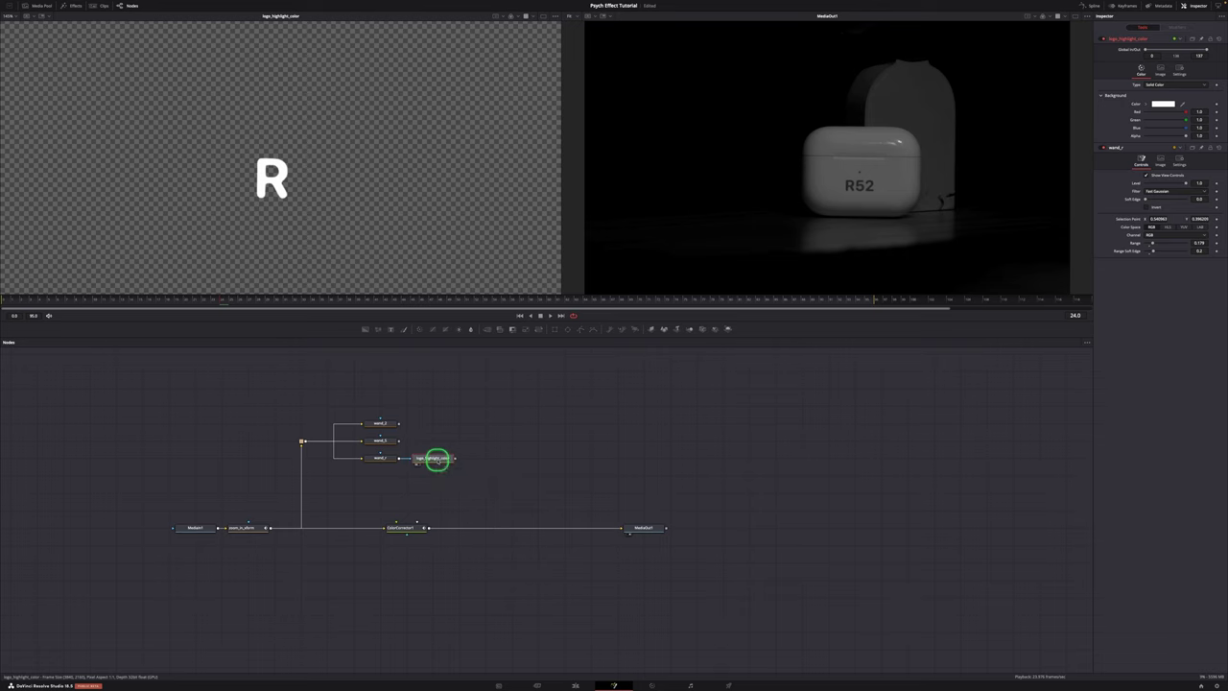
{"action": "mouse_move", "coordinate": [436, 461]}
{"action": "key", "text": "ctrl+shift+v"}
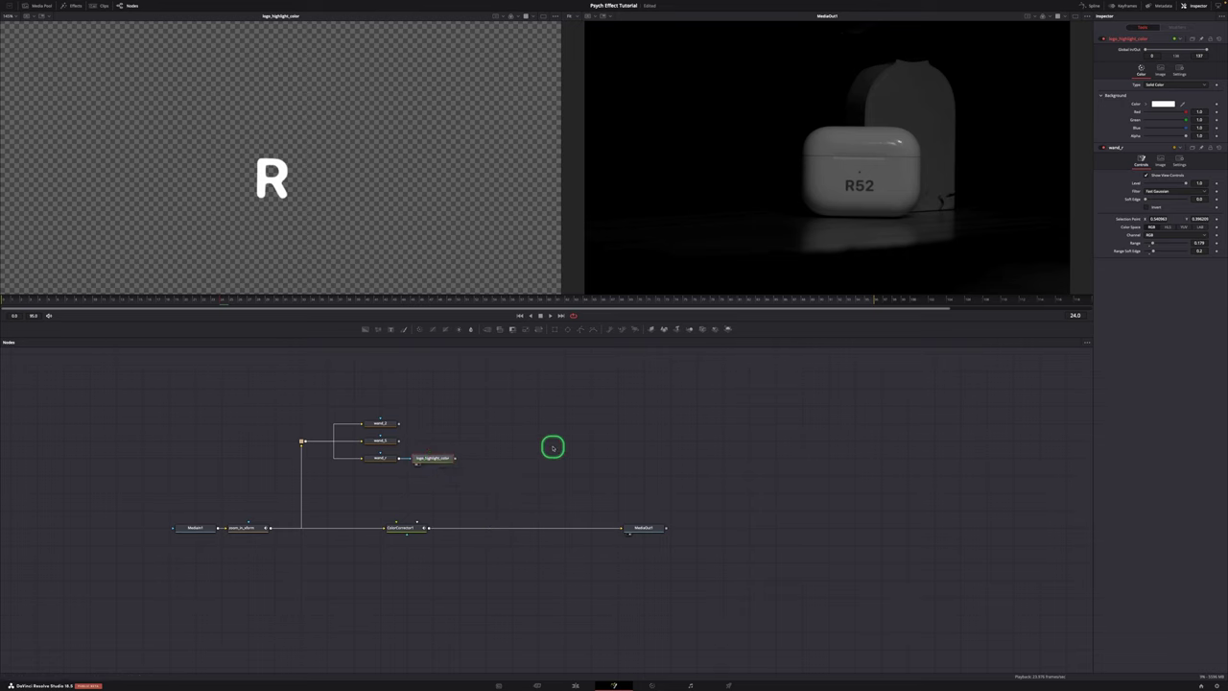
{"action": "left_click", "coordinate": [483, 480]}
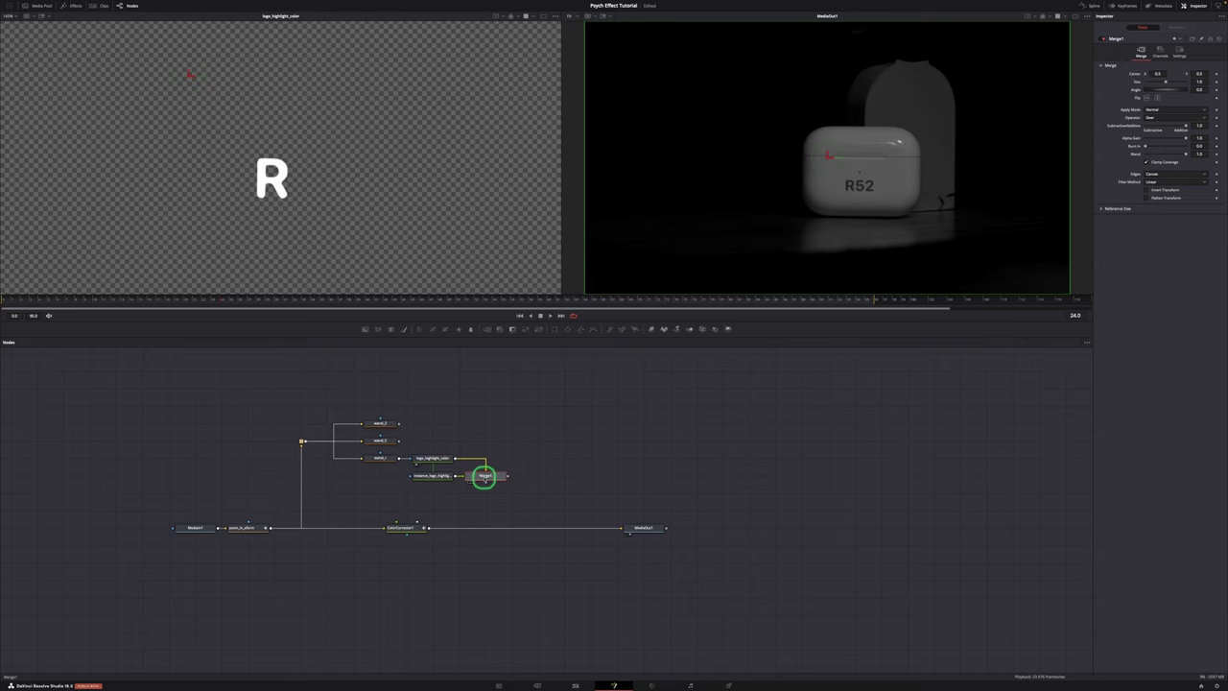
{"action": "key", "text": "Delete"}
{"action": "left_click_drag", "start_coordinate": [431, 475], "coordinate": [433, 441]}
{"action": "left_click", "coordinate": [505, 380]}
Step: Paste a second instance beside wand_2 and shift ColorCorrector1 left
{"action": "key", "text": "ctrl+shift+v"}
{"action": "left_click_drag", "start_coordinate": [457, 405], "coordinate": [422, 424]}
{"action": "left_click_drag", "start_coordinate": [407, 528], "coordinate": [342, 532]}
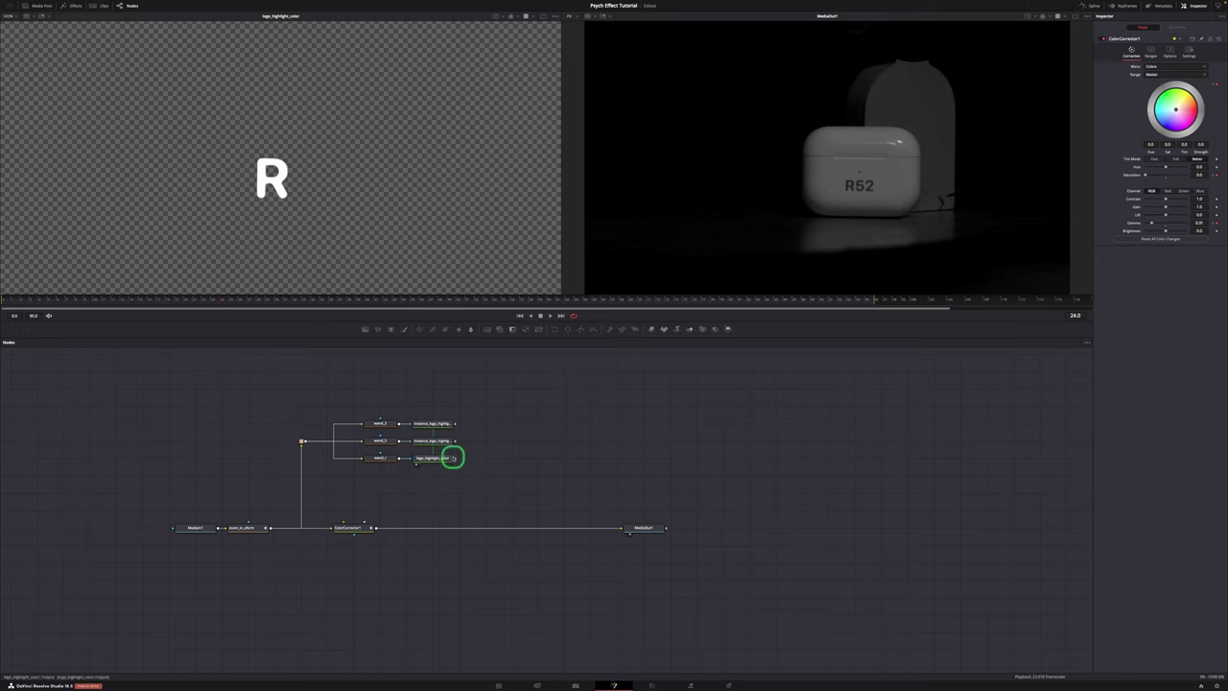
Step: Delete the misplaced Merge1 and merge the top highlight instance with the wand_3 instance
{"action": "left_click_drag", "start_coordinate": [453, 458], "coordinate": [380, 528]}
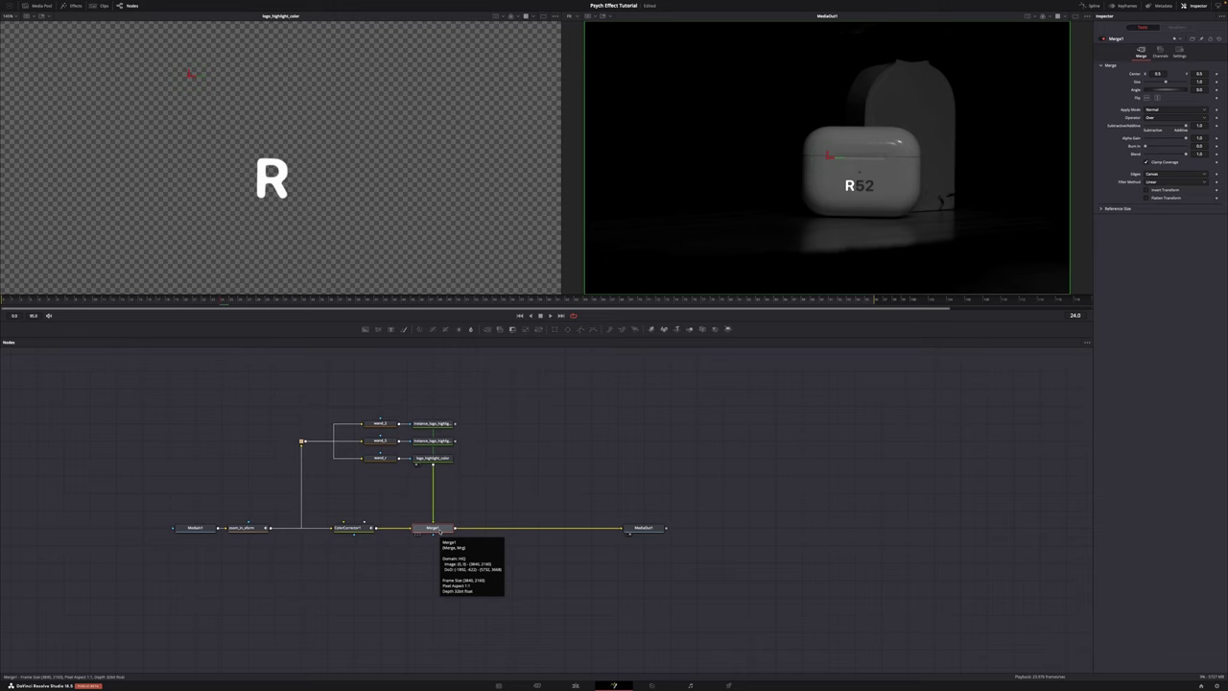
{"action": "left_click", "coordinate": [425, 529]}
{"action": "left_click", "coordinate": [480, 539]}
{"action": "key", "text": "Delete"}
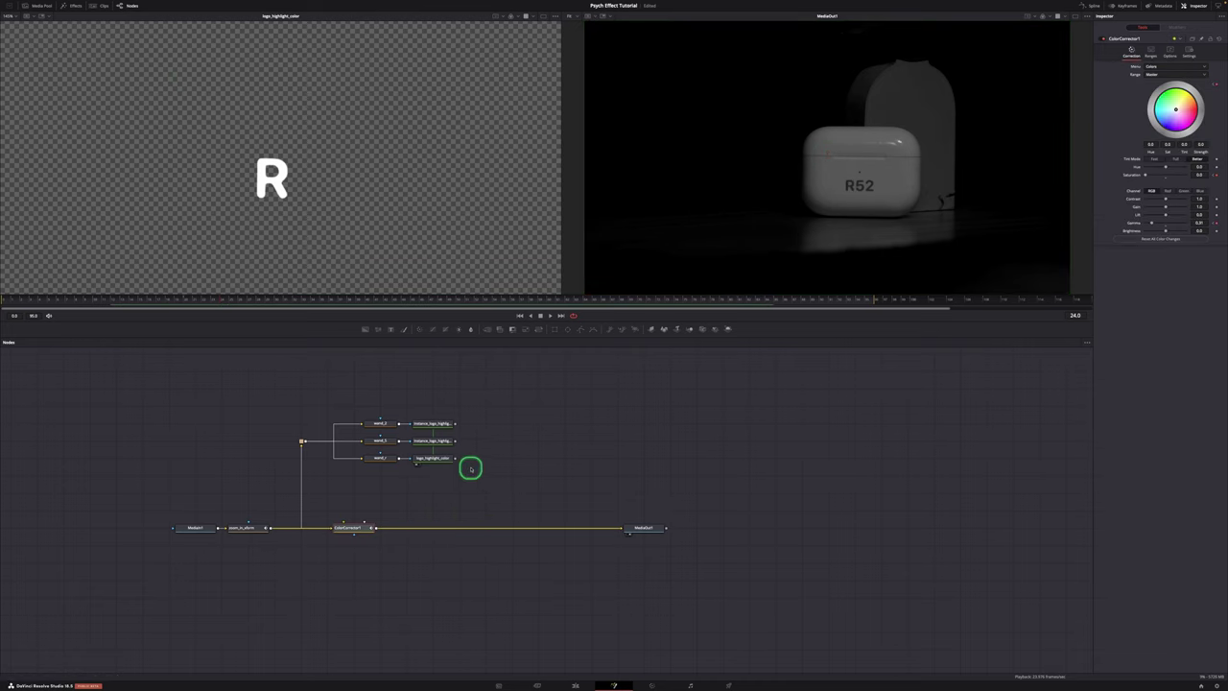
{"action": "left_click", "coordinate": [458, 425]}
{"action": "left_click_drag", "start_coordinate": [461, 401], "coordinate": [459, 439]}
{"action": "key", "text": "F2"}
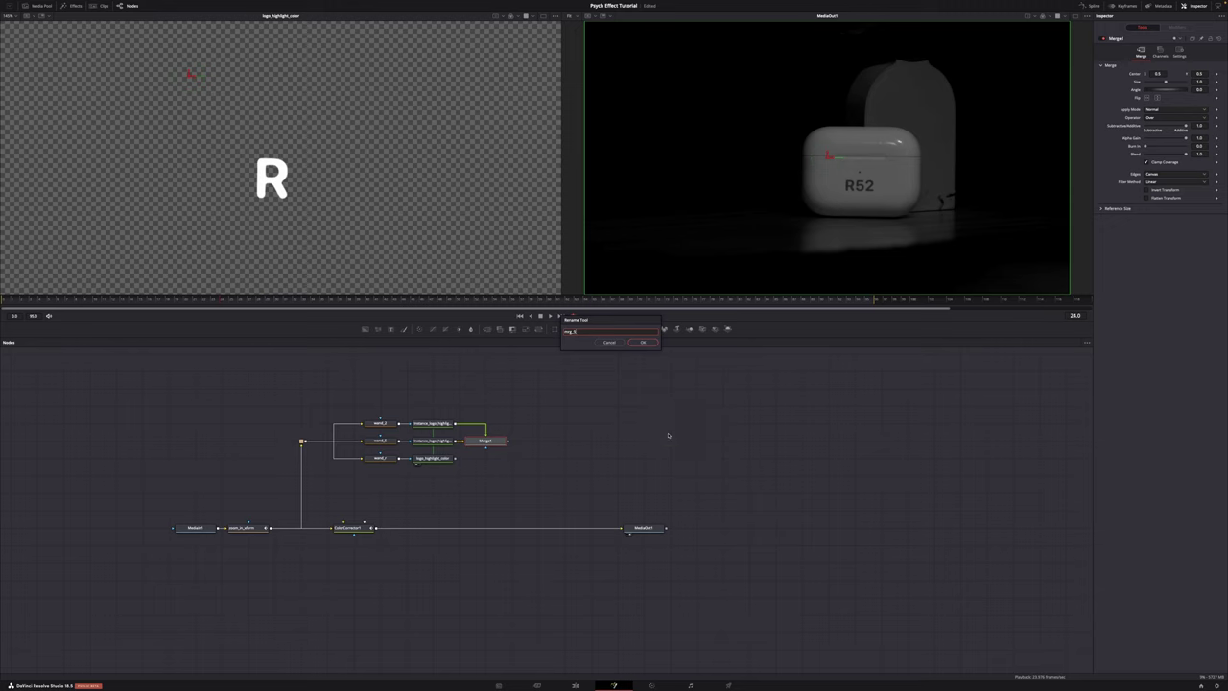
Step: Name the instance merge, then combine it with logo_highlight_color in a merge named mrg_r_52
{"action": "key", "text": "Return"}
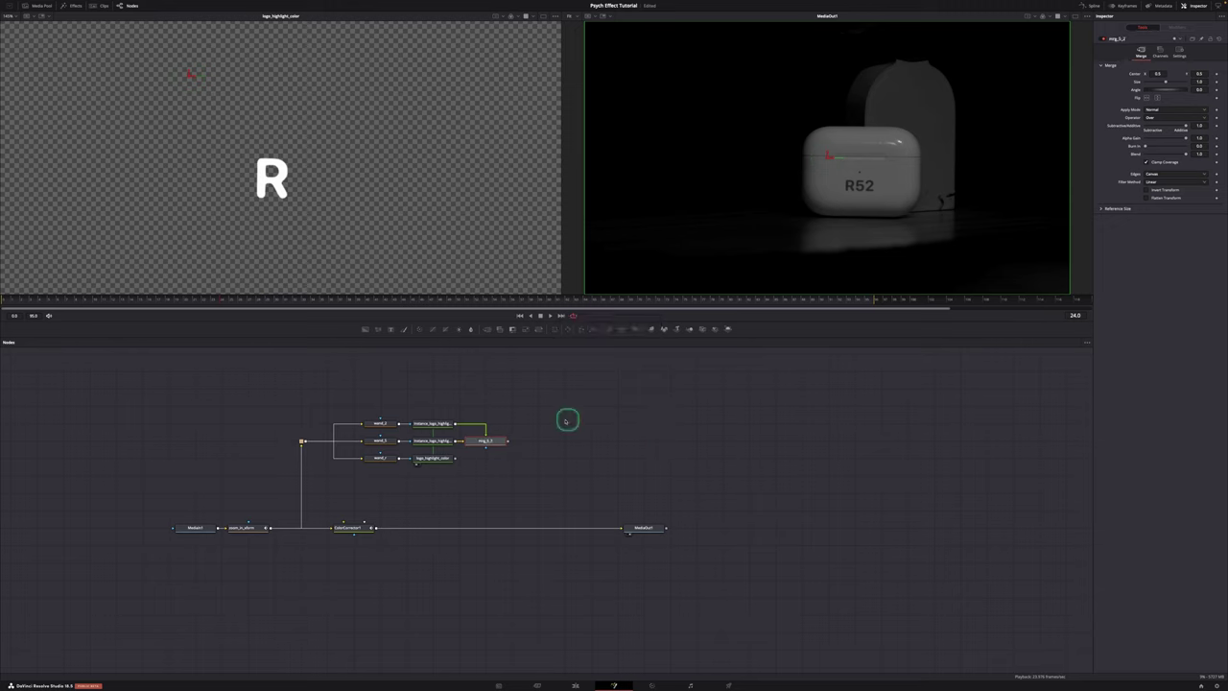
{"action": "left_click_drag", "start_coordinate": [508, 442], "coordinate": [510, 488]}
{"action": "left_click", "coordinate": [486, 441]}
{"action": "left_click_drag", "start_coordinate": [467, 458], "coordinate": [456, 458]}
{"action": "key", "text": "F2"}
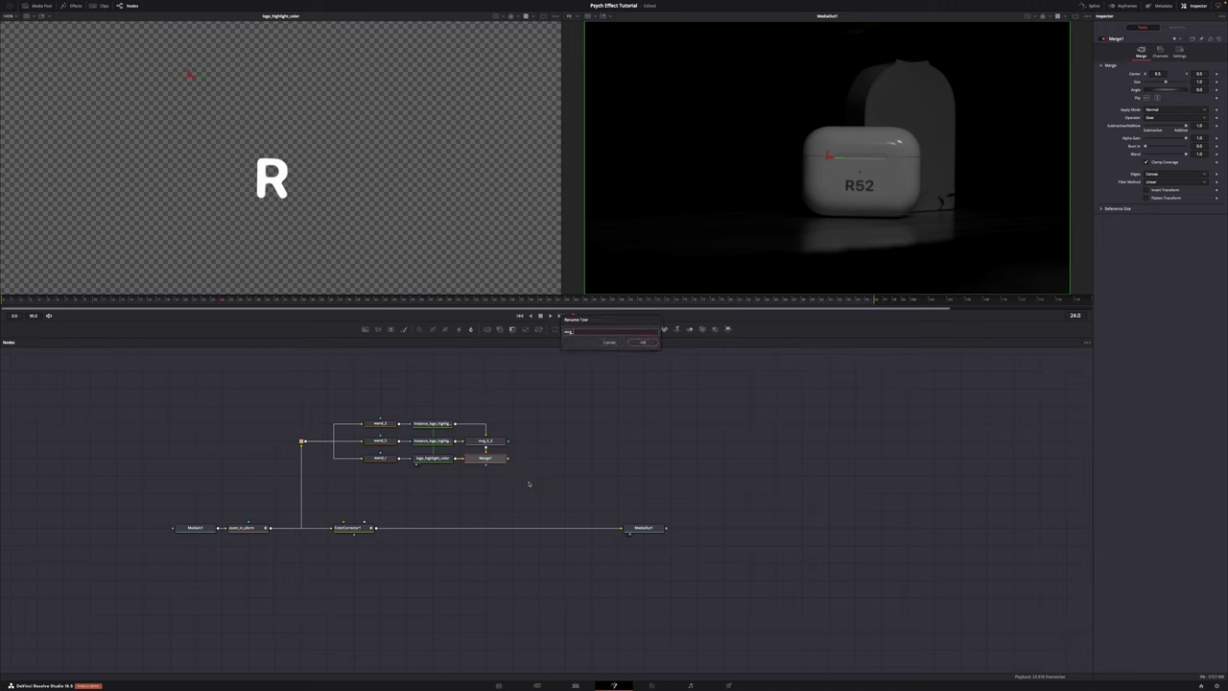
{"action": "key", "text": "Return"}
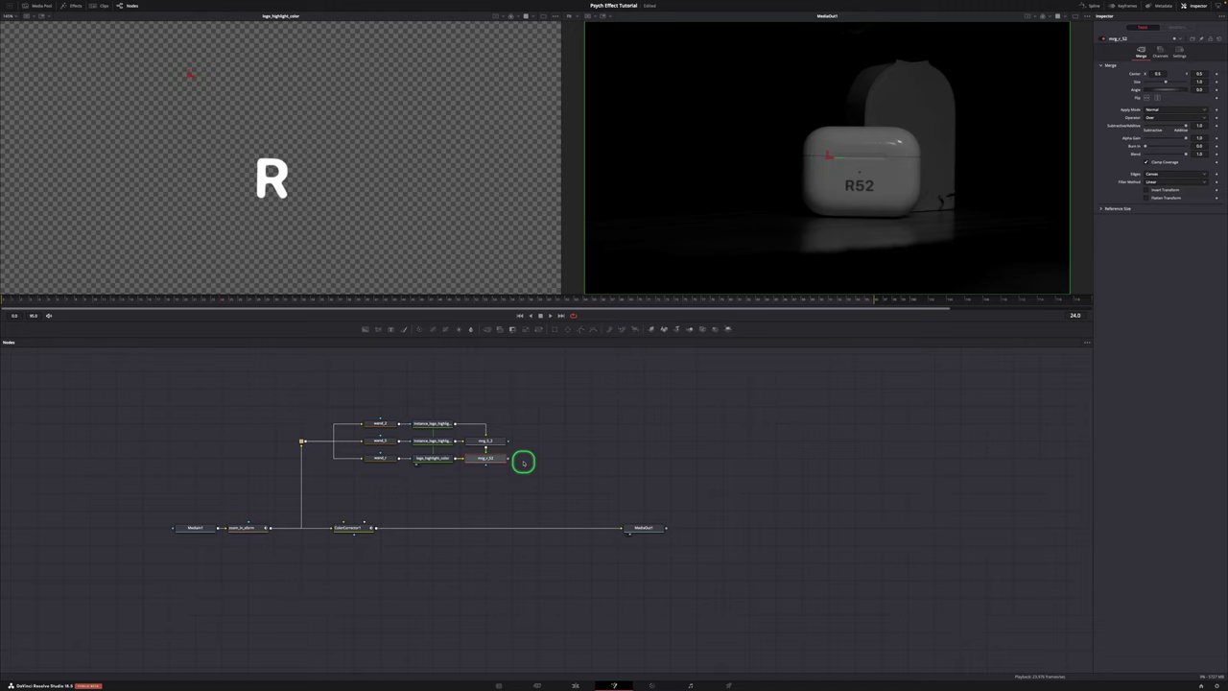
Step: Connect mrg_r_52 into the main line as mrg_r52 and preview a lower Blend
{"action": "left_click_drag", "start_coordinate": [509, 457], "coordinate": [378, 528]}
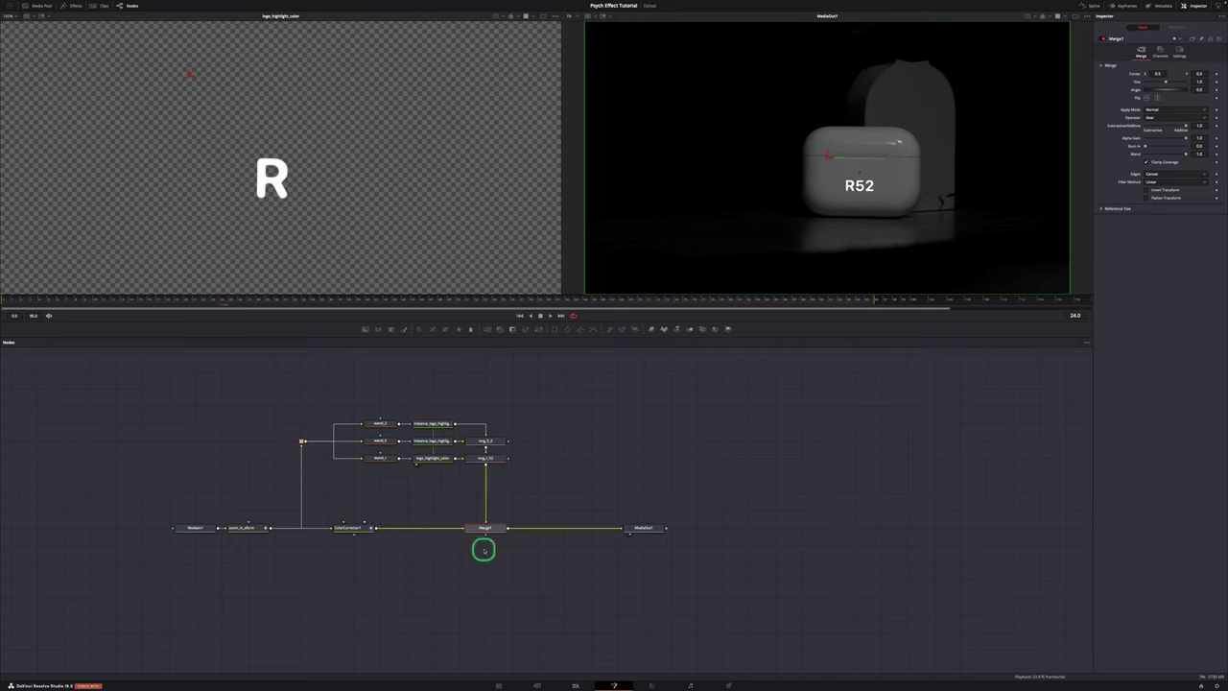
{"action": "key", "text": "F2"}
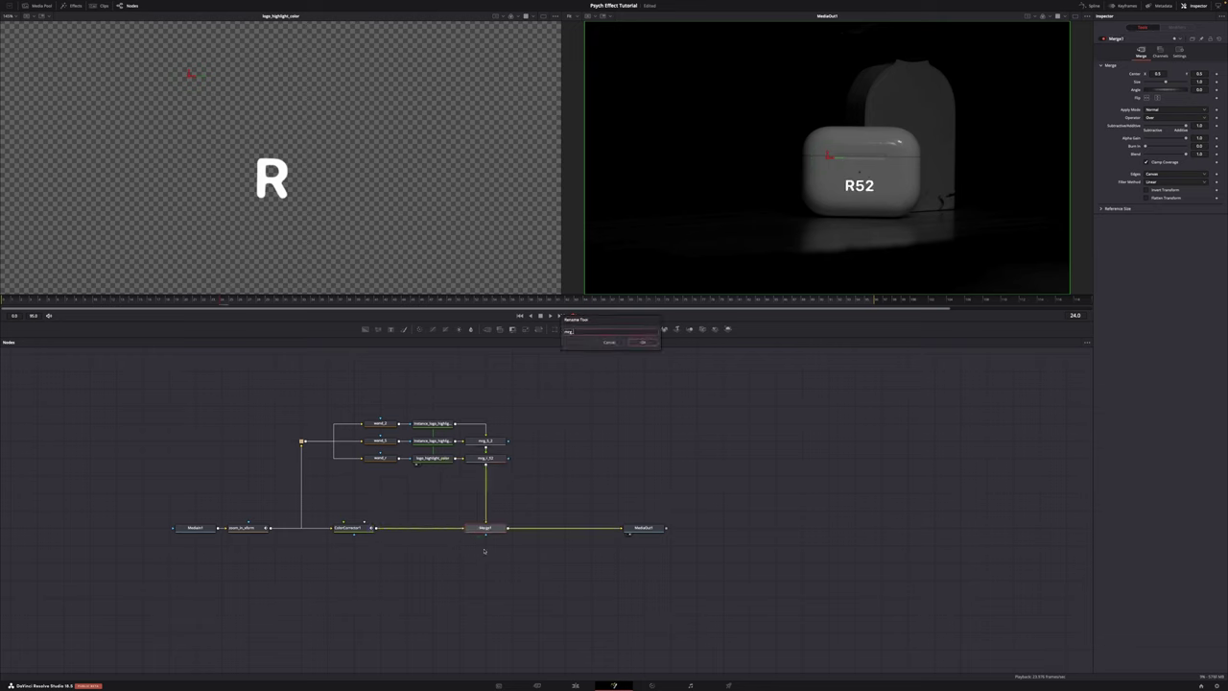
{"action": "key", "text": "Return"}
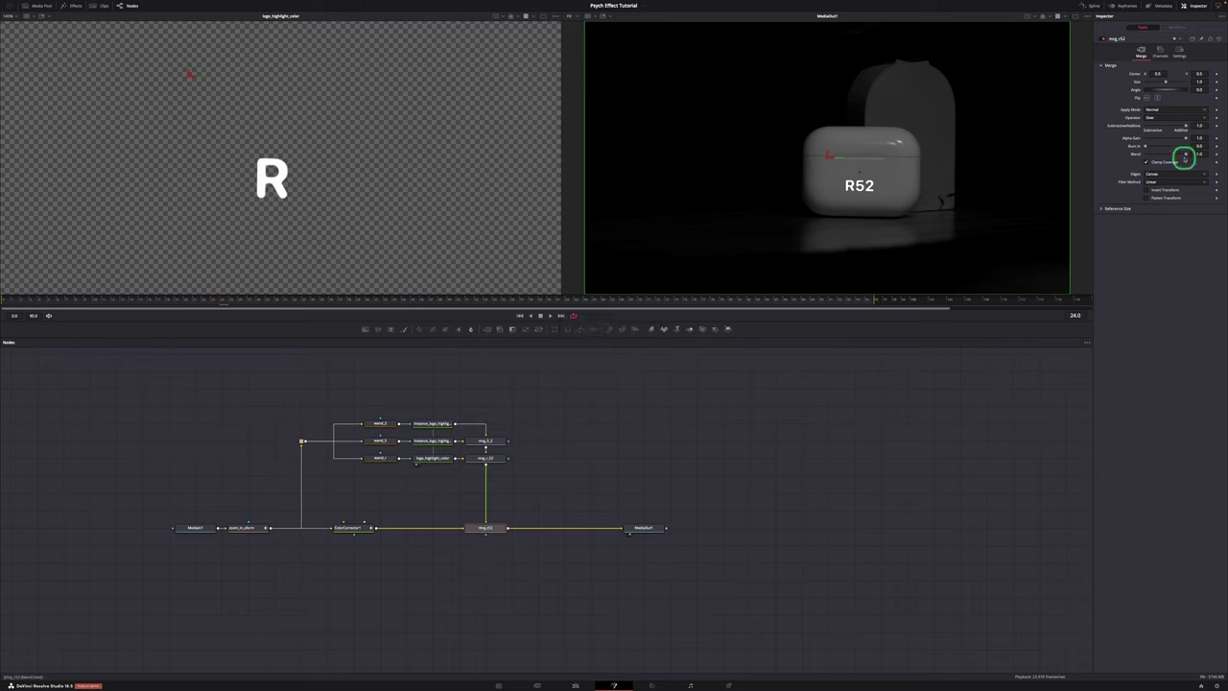
{"action": "left_click_drag", "start_coordinate": [1187, 155], "coordinate": [1223, 172]}
Step: Keyframe mrg_r52's Blend at full on frame 24 and 0.0 on frame 23, then play back
{"action": "left_click", "coordinate": [1216, 155]}
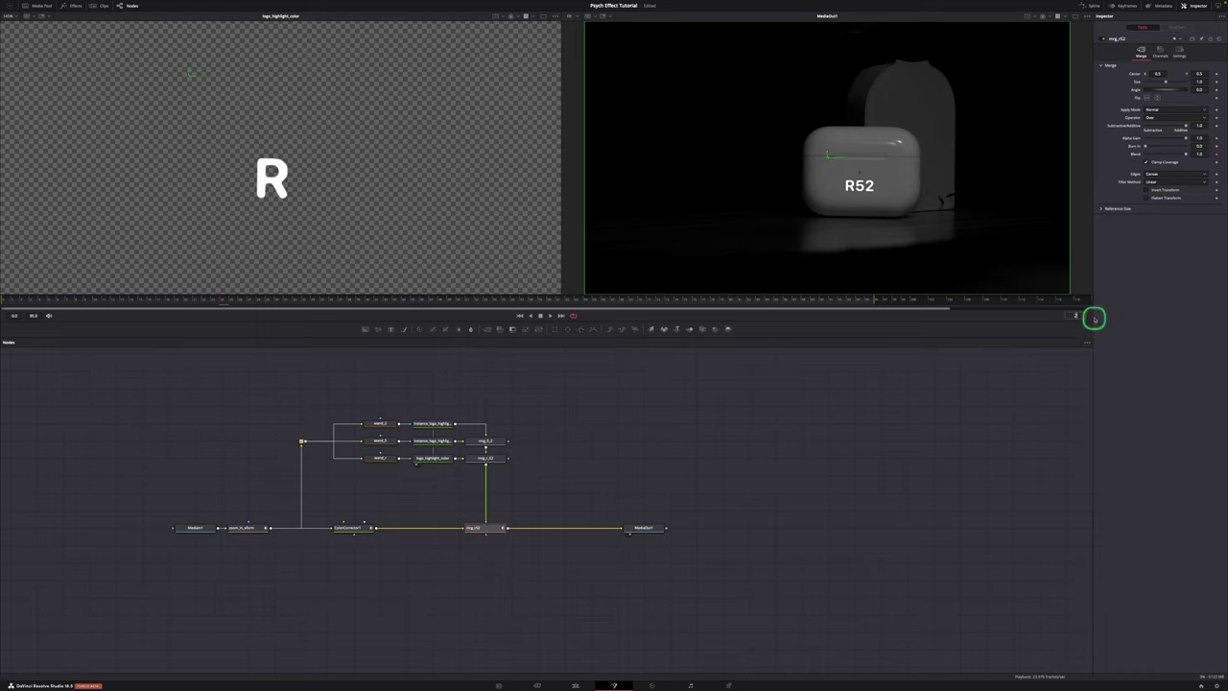
{"action": "left_click", "coordinate": [1095, 318]}
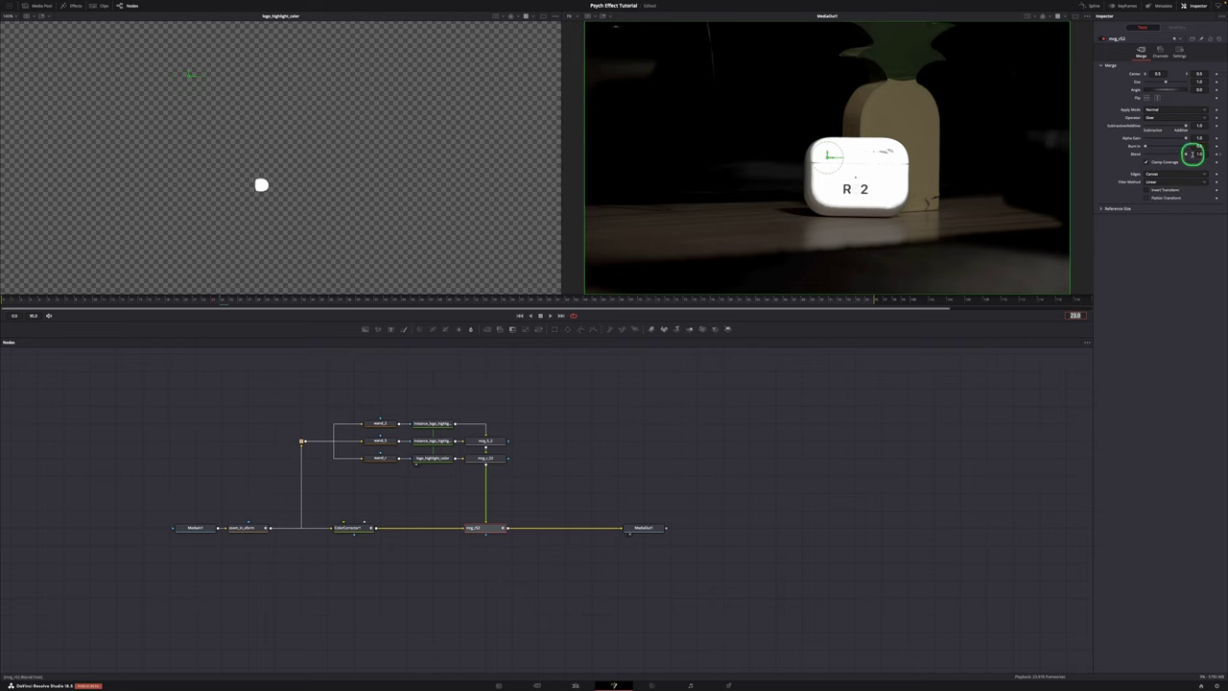
{"action": "left_click_drag", "start_coordinate": [1187, 154], "coordinate": [1134, 160]}
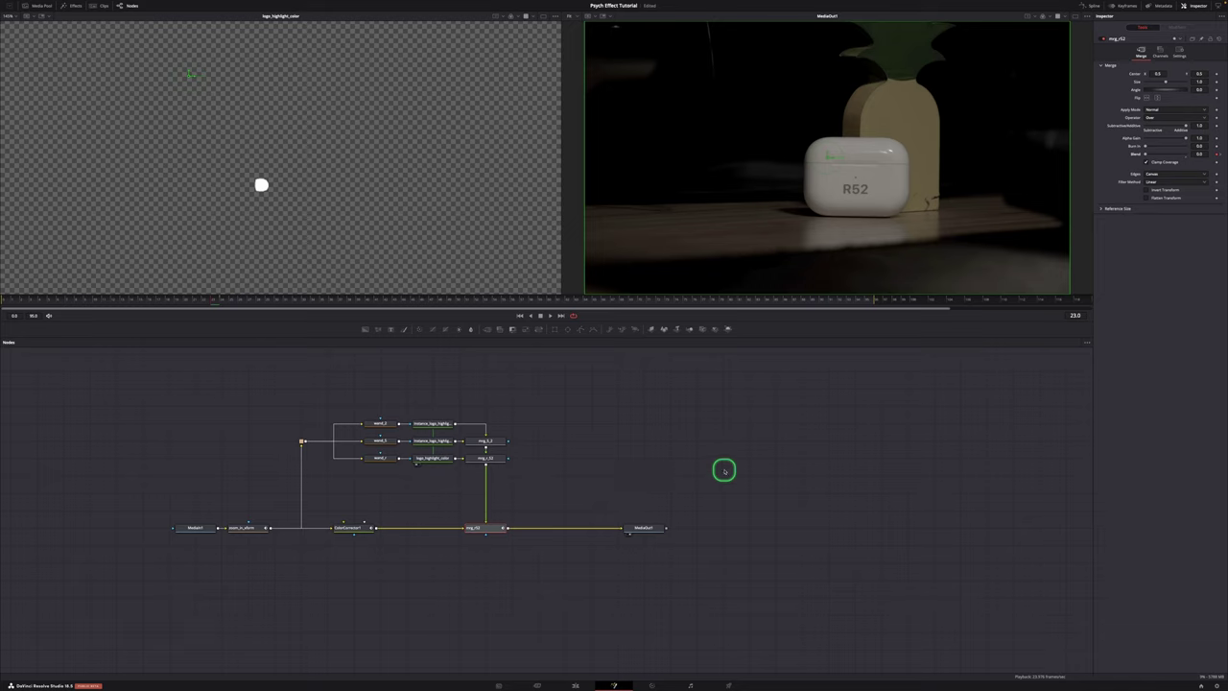
{"action": "key", "text": "space"}
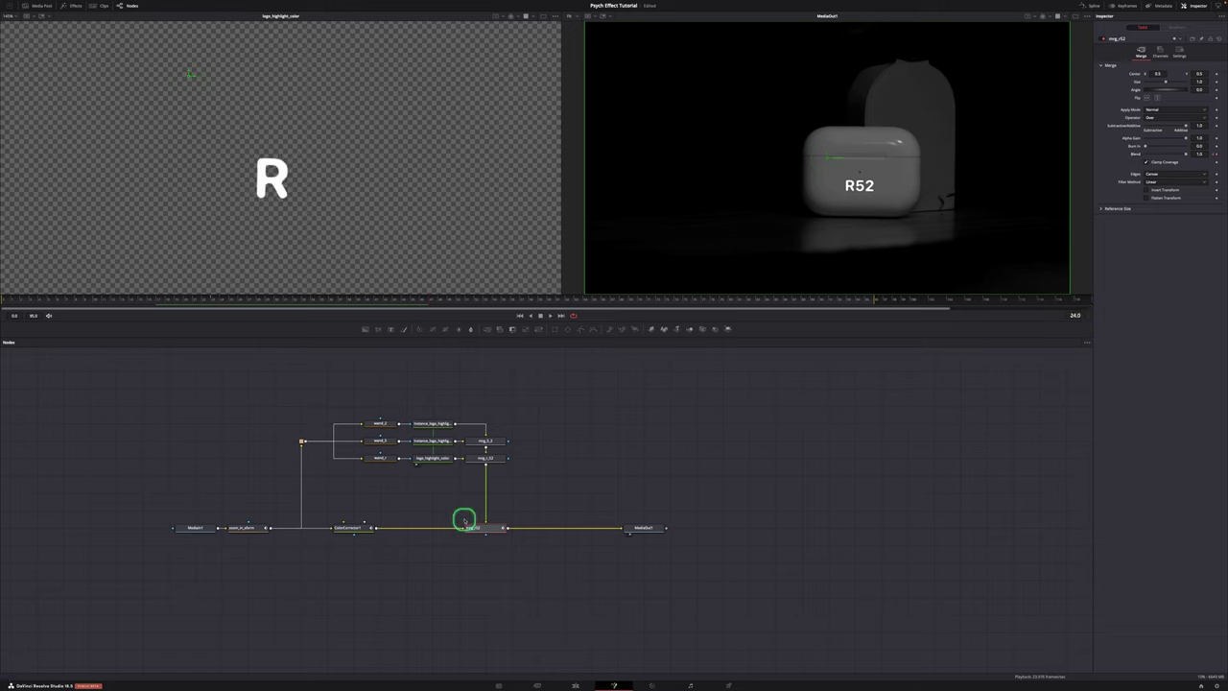
Step: Keyframe mrg_r_52's Blend at frames 24 and 26, then scrub from frame 18 to check
{"action": "left_click", "coordinate": [485, 459]}
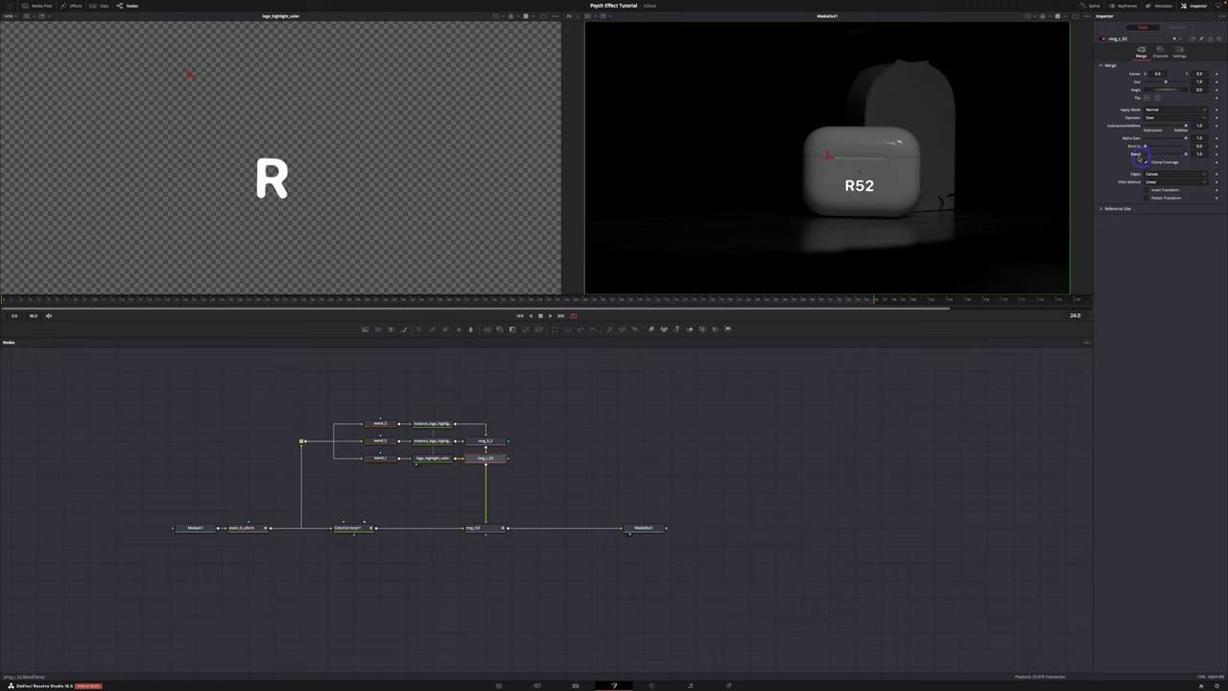
{"action": "left_click", "coordinate": [1141, 156]}
{"action": "left_click_drag", "start_coordinate": [1136, 154], "coordinate": [1151, 155]}
{"action": "type", "text": "6"}
{"action": "key", "text": "Return"}
{"action": "left_click", "coordinate": [1217, 154]}
{"action": "left_click_drag", "start_coordinate": [1188, 153], "coordinate": [1113, 162]}
{"action": "left_click", "coordinate": [171, 303]}
{"action": "left_click_drag", "start_coordinate": [179, 303], "coordinate": [244, 310]}
Step: Adjust mrg_3_2's Blend keyframe to dim the 2
{"action": "left_click", "coordinate": [495, 440]}
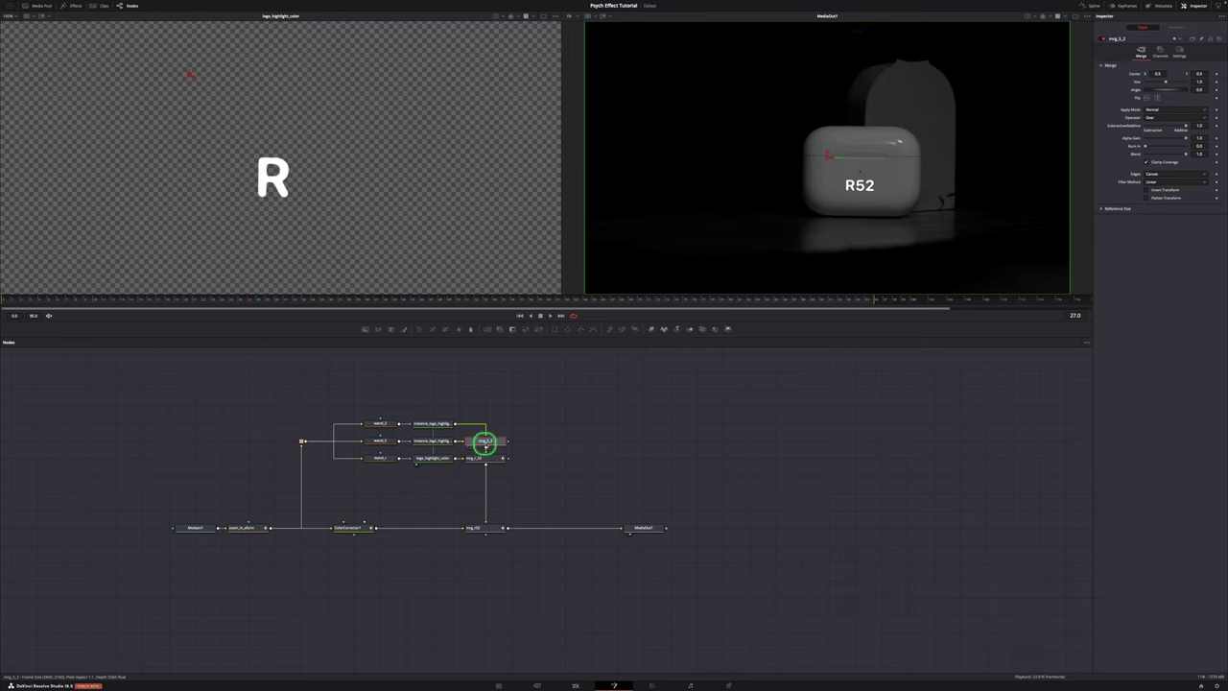
{"action": "left_click", "coordinate": [487, 443]}
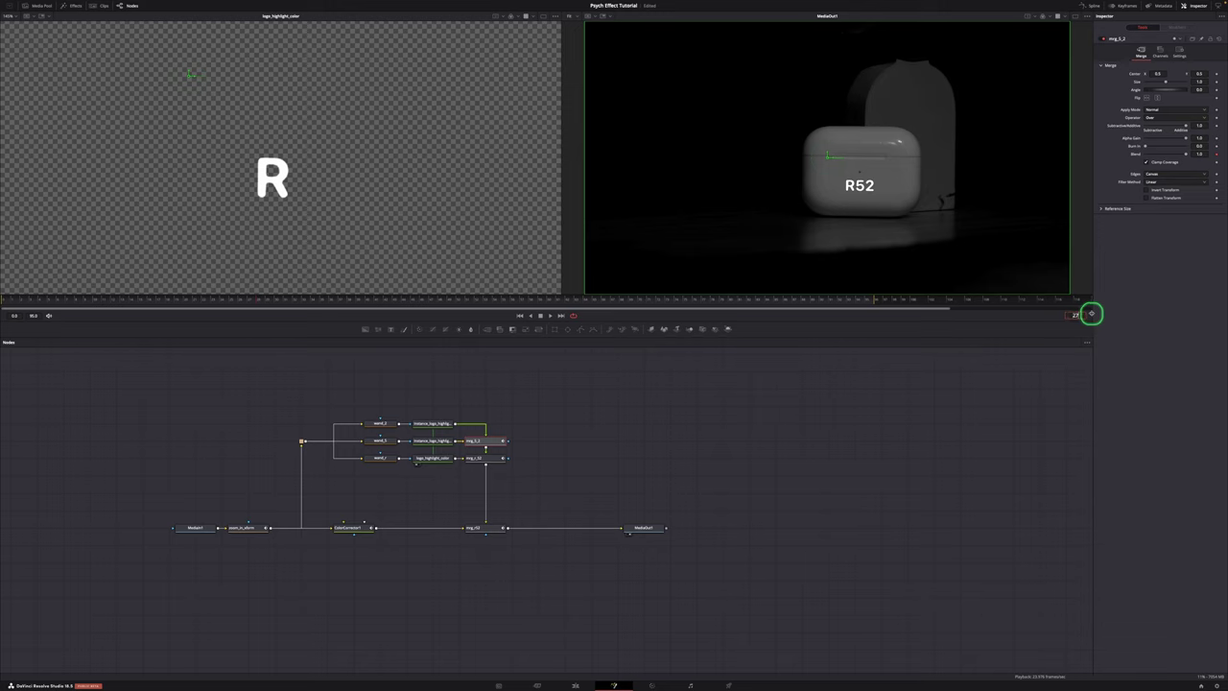
{"action": "left_click_drag", "start_coordinate": [1186, 153], "coordinate": [1162, 154]}
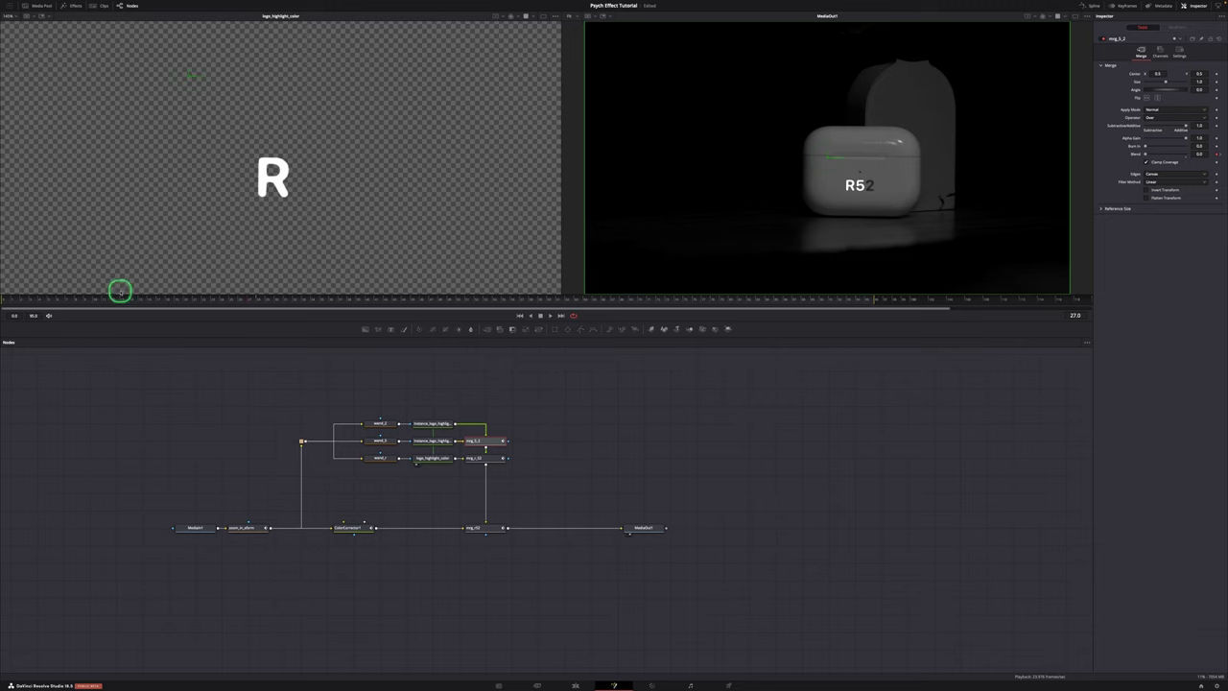
Step: Show only MediaOut1 in the viewer and play the composition through once
{"action": "left_click", "coordinate": [112, 297]}
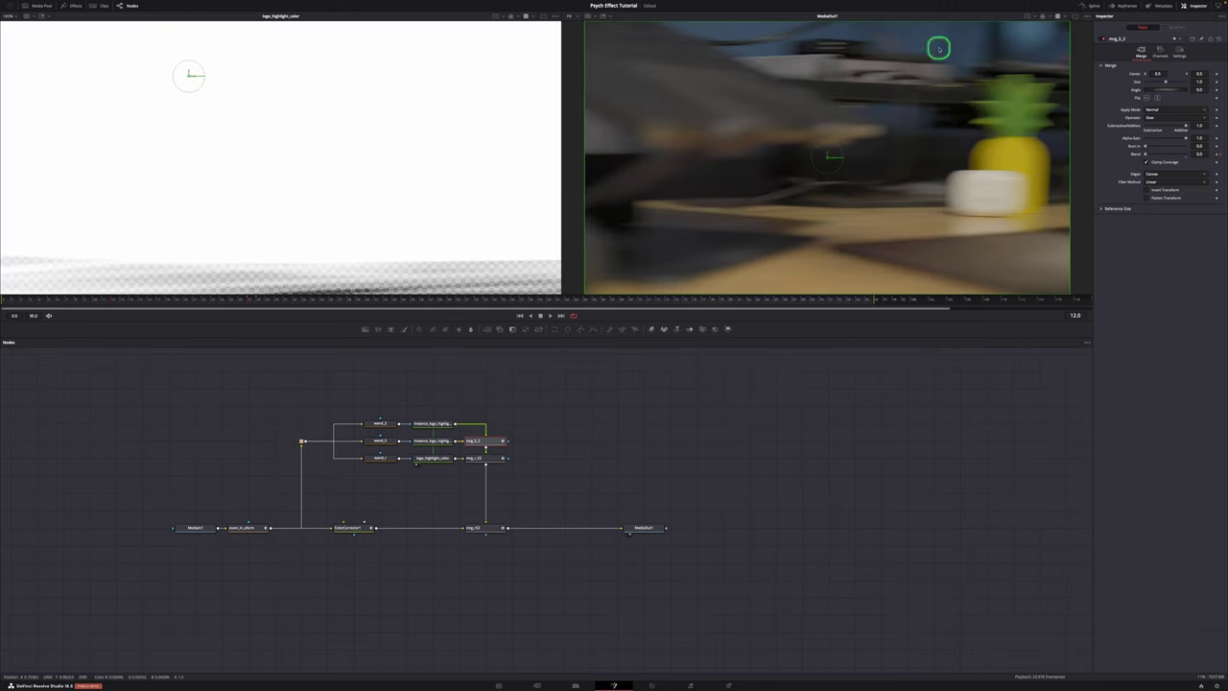
{"action": "left_click", "coordinate": [1061, 15]}
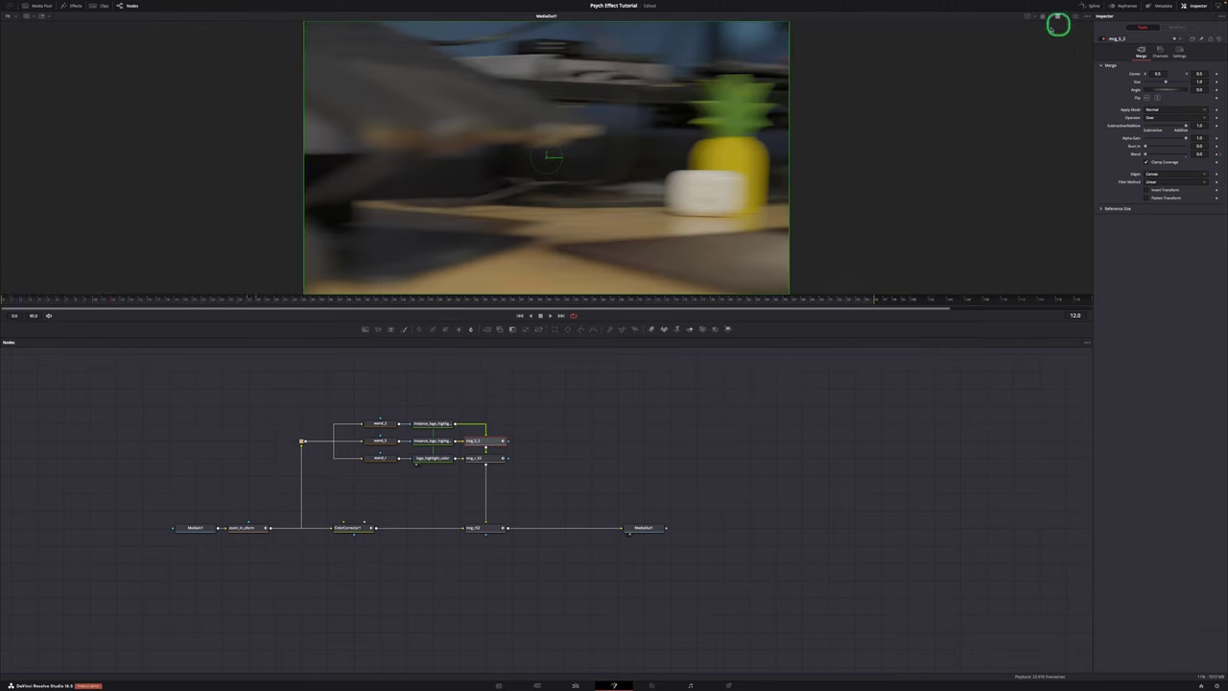
{"action": "left_click", "coordinate": [551, 317]}
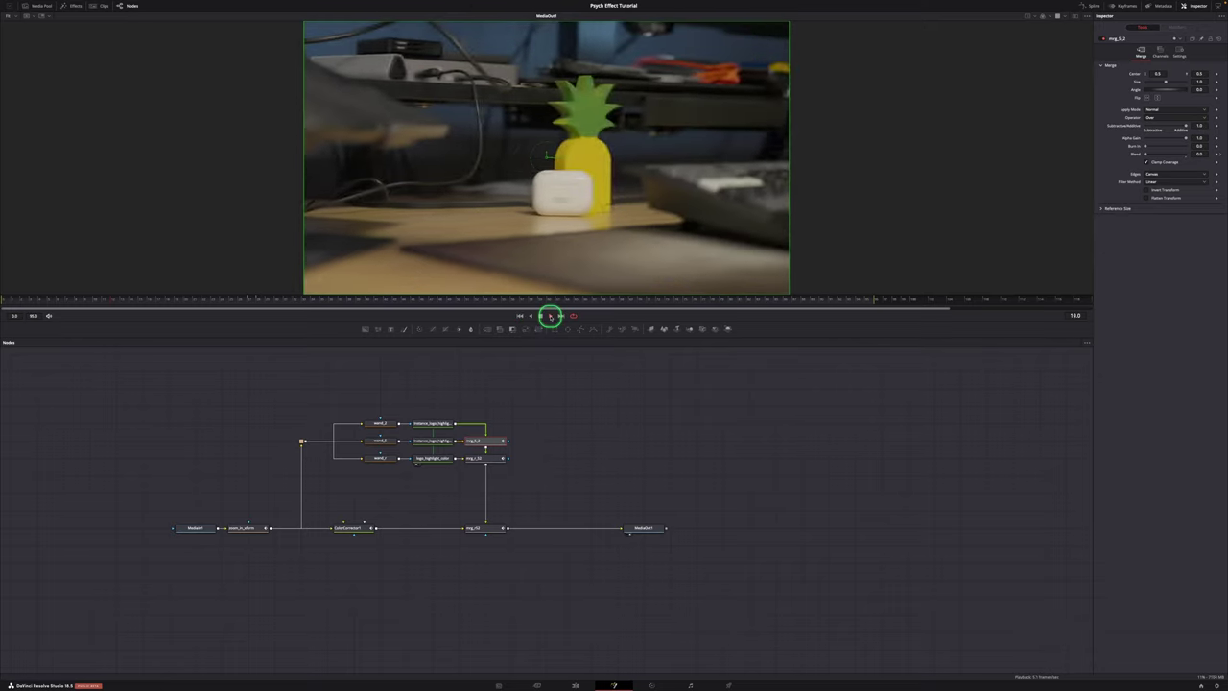
{"action": "left_click", "coordinate": [541, 317]}
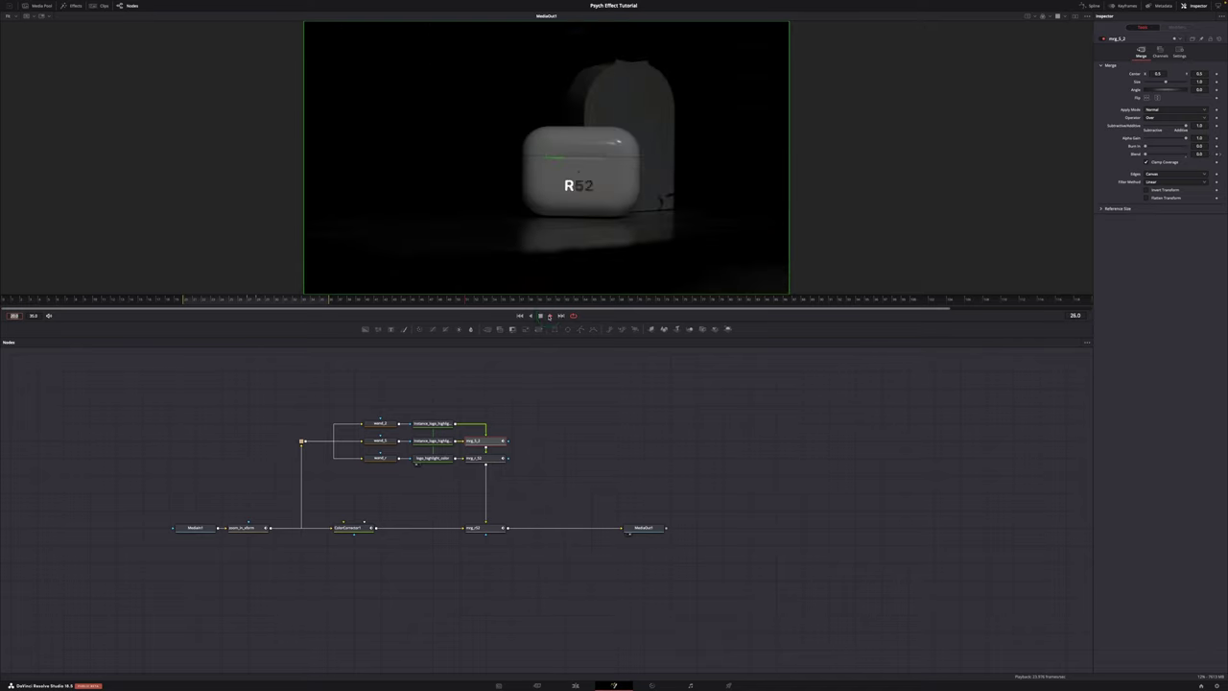
{"action": "left_click", "coordinate": [540, 315]}
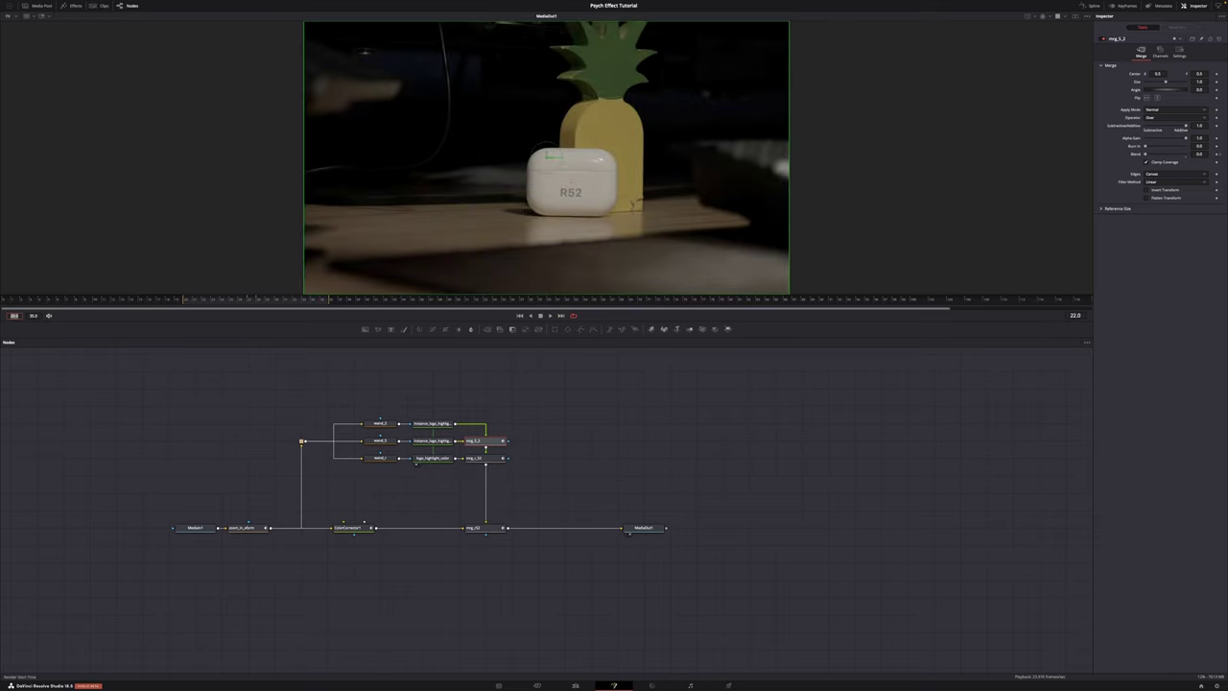
Step: Set the render range start to frame 0 and scrub the playhead to about frame 48
{"action": "left_click", "coordinate": [36, 316]}
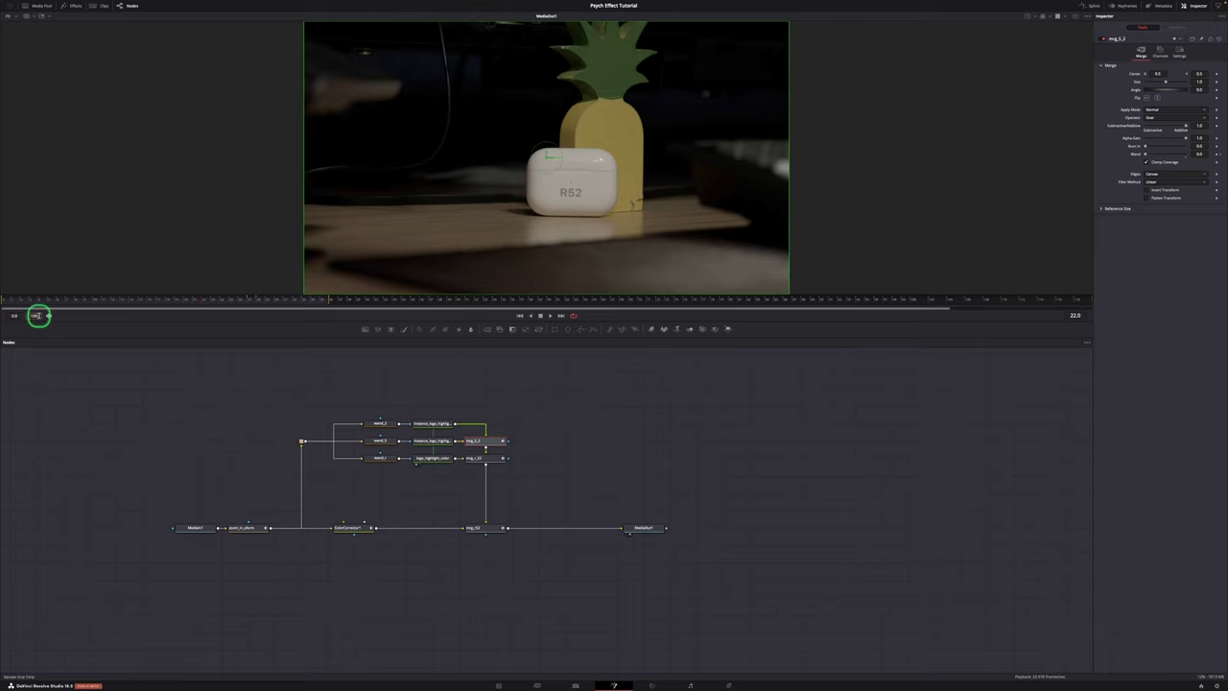
{"action": "left_click", "coordinate": [411, 301]}
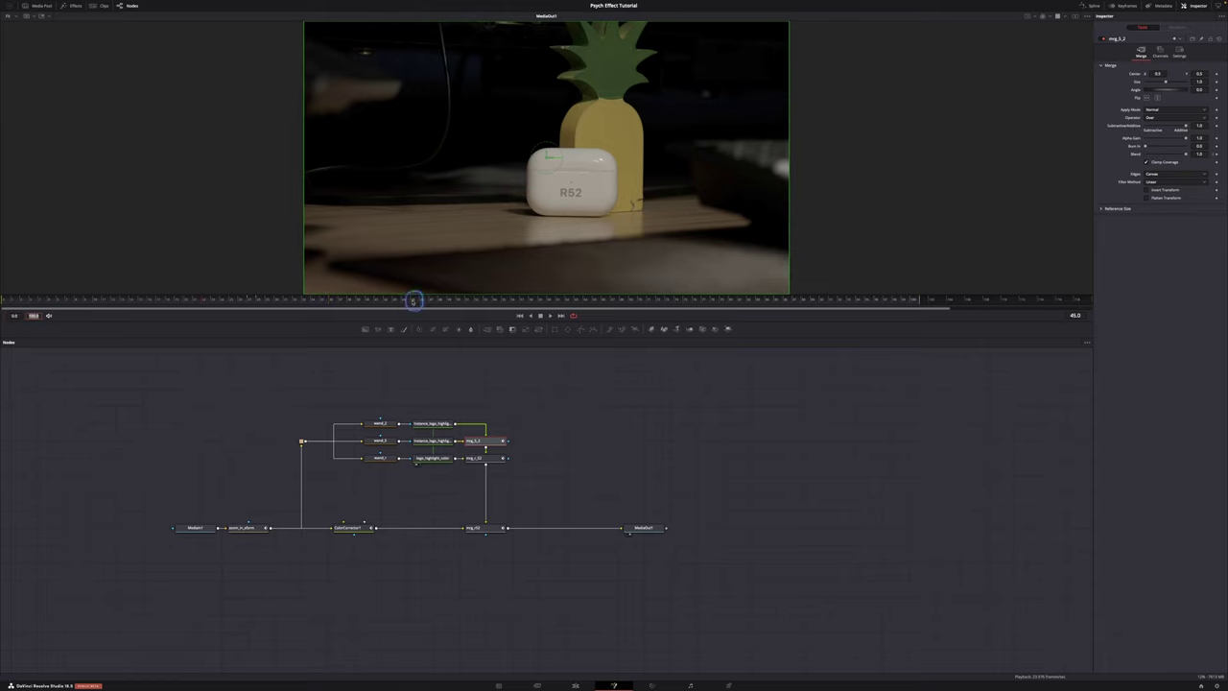
{"action": "left_click_drag", "start_coordinate": [411, 302], "coordinate": [443, 303]}
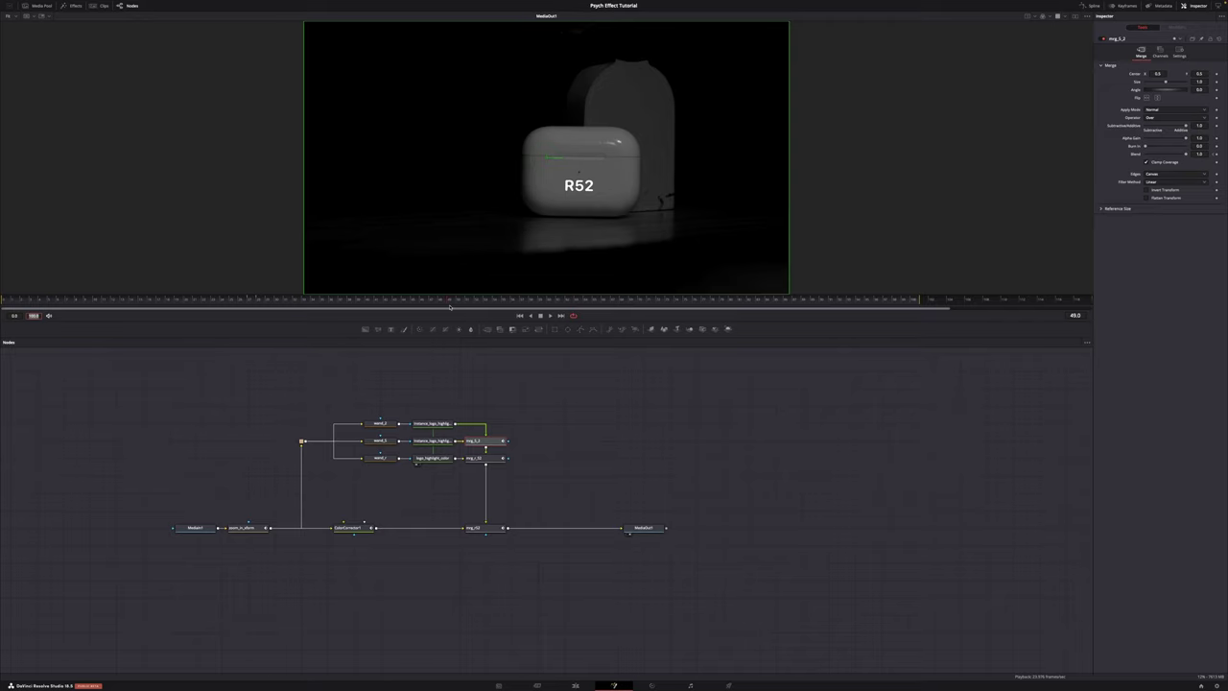
{"action": "left_click", "coordinate": [497, 459]}
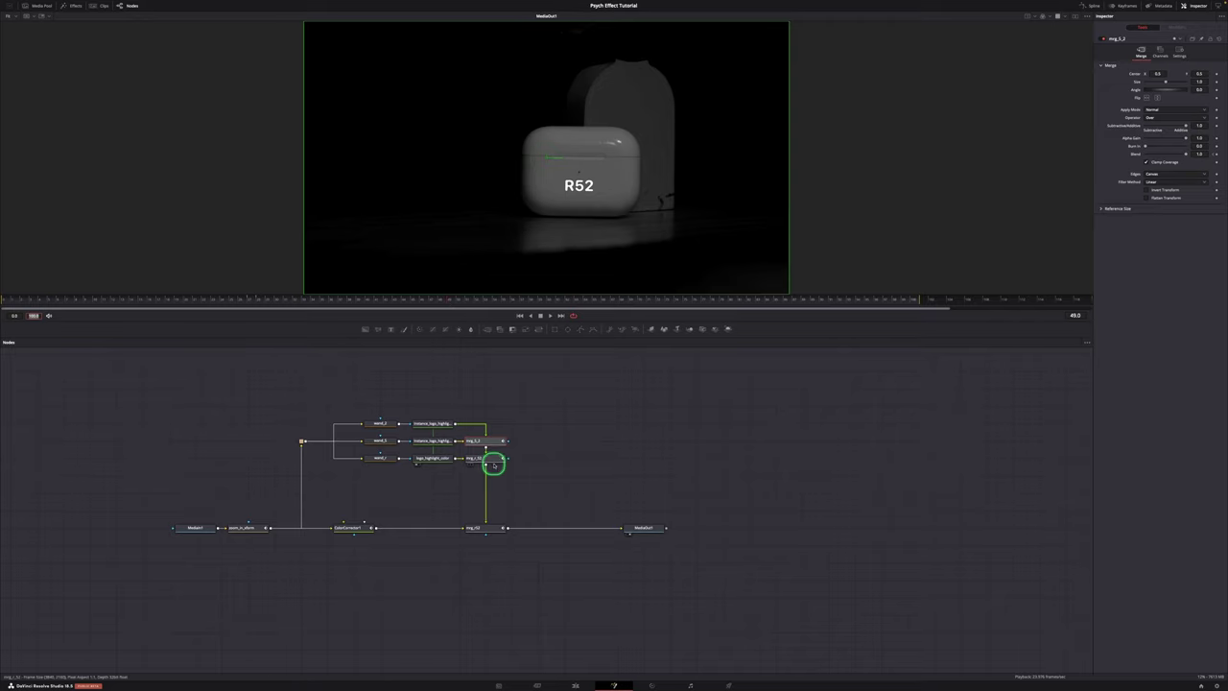
Step: Move the main node row lower, shift PipeRouter1 further left, and select mrg_c_52
{"action": "left_click_drag", "start_coordinate": [110, 510], "coordinate": [712, 585]}
{"action": "left_click_drag", "start_coordinate": [654, 524], "coordinate": [652, 610]}
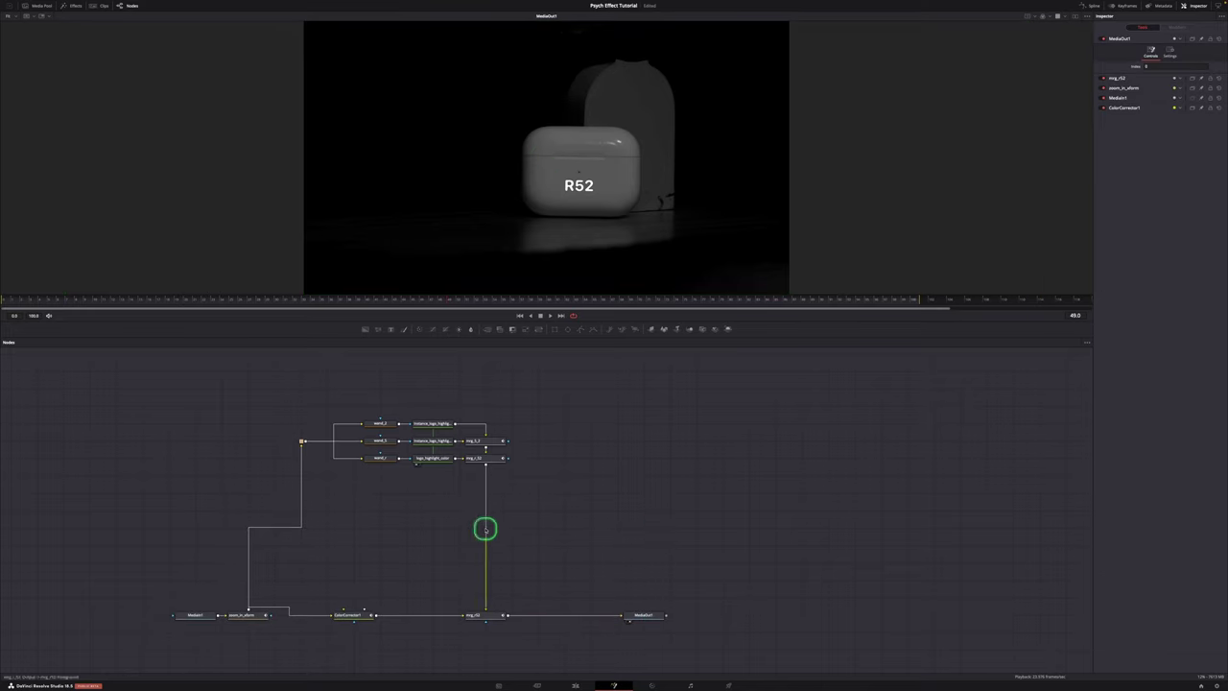
{"action": "left_click", "coordinate": [303, 442]}
{"action": "left_click_drag", "start_coordinate": [302, 442], "coordinate": [249, 442]}
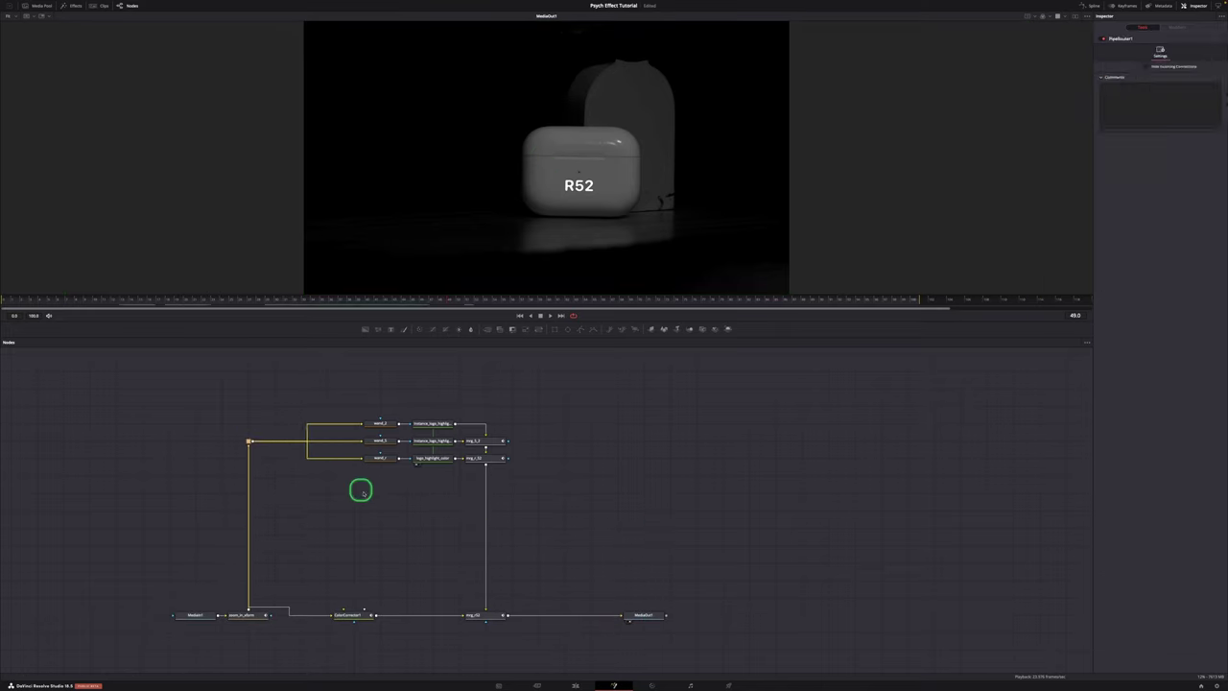
{"action": "left_click", "coordinate": [490, 459]}
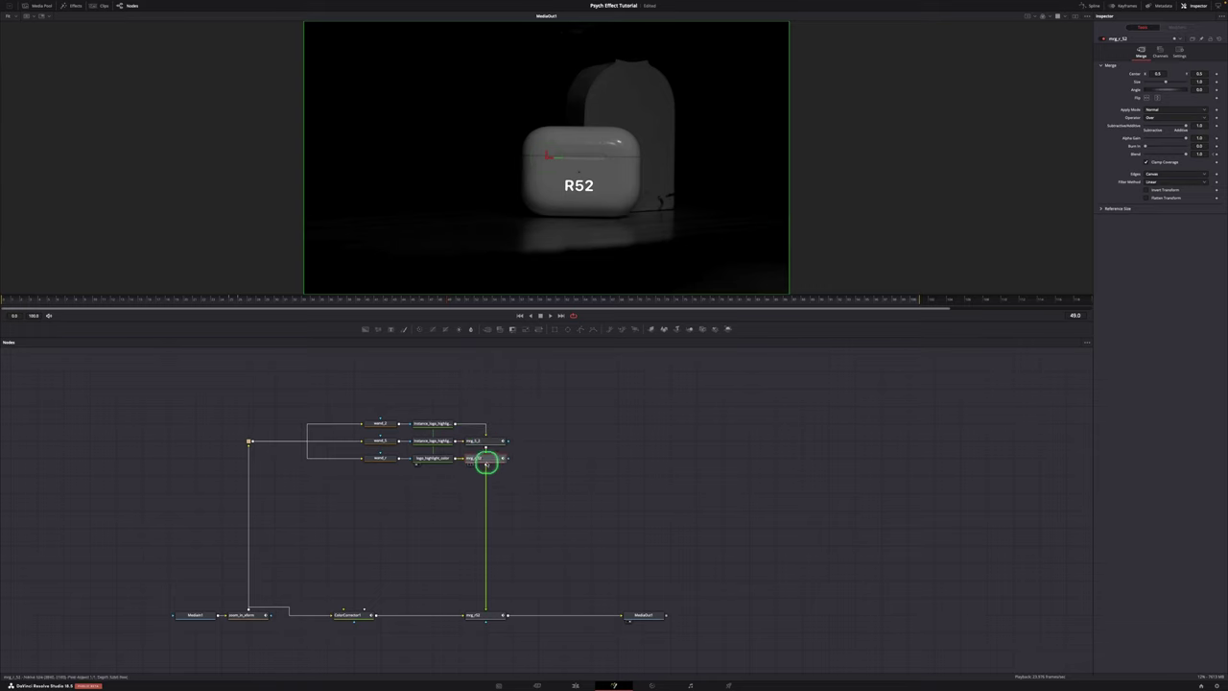
Step: Add a Glow1 node after mrg_c_52 using the 'glow' tool search
{"action": "key", "text": "shift+space"}
{"action": "type", "text": "glo"}
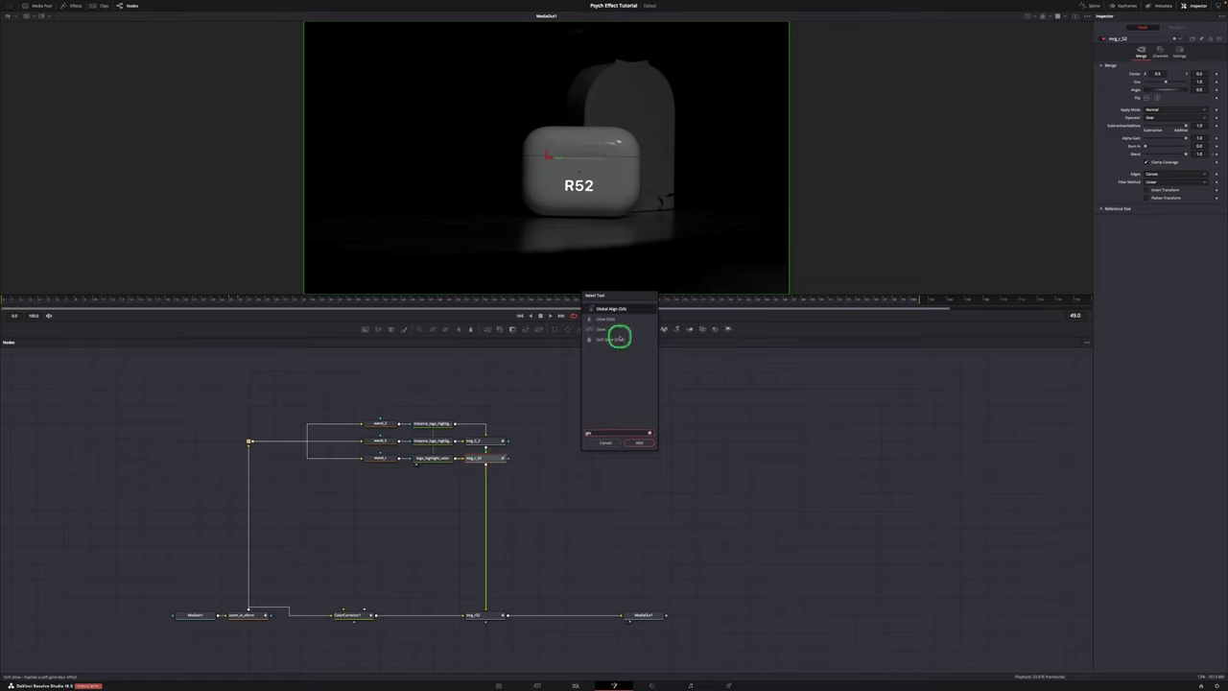
{"action": "type", "text": "w"}
{"action": "left_click", "coordinate": [639, 444]}
{"action": "left_click", "coordinate": [493, 474]}
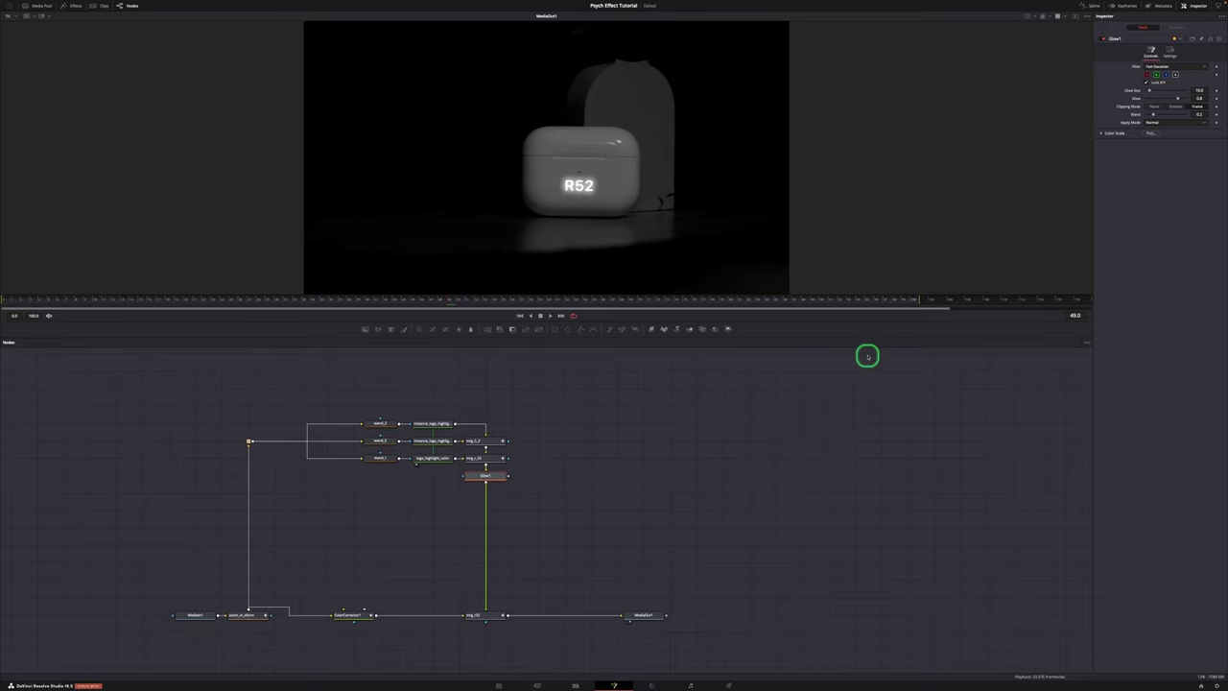
{"action": "left_click_drag", "start_coordinate": [485, 475], "coordinate": [487, 493]}
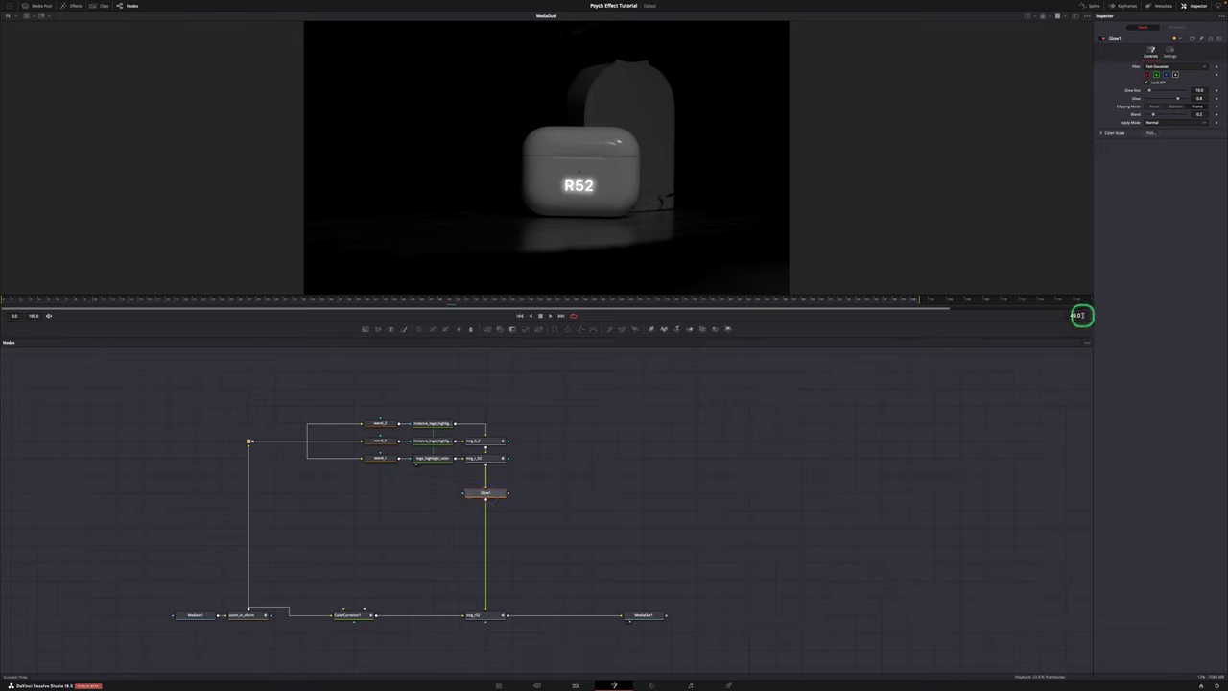
Step: Set a Glow Blend keyframe at frame 24, then step back to frame 23
{"action": "key", "text": "Return"}
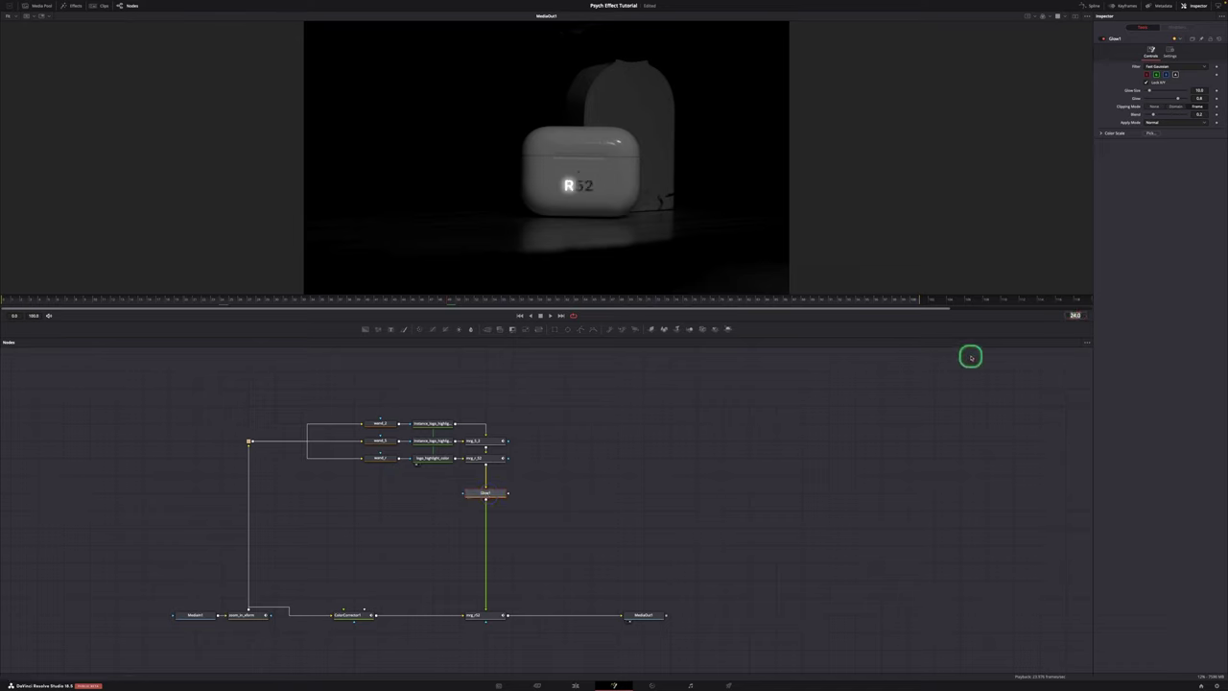
{"action": "left_click", "coordinate": [1135, 202]}
{"action": "left_click", "coordinate": [1217, 115]}
{"action": "key", "text": "Left"}
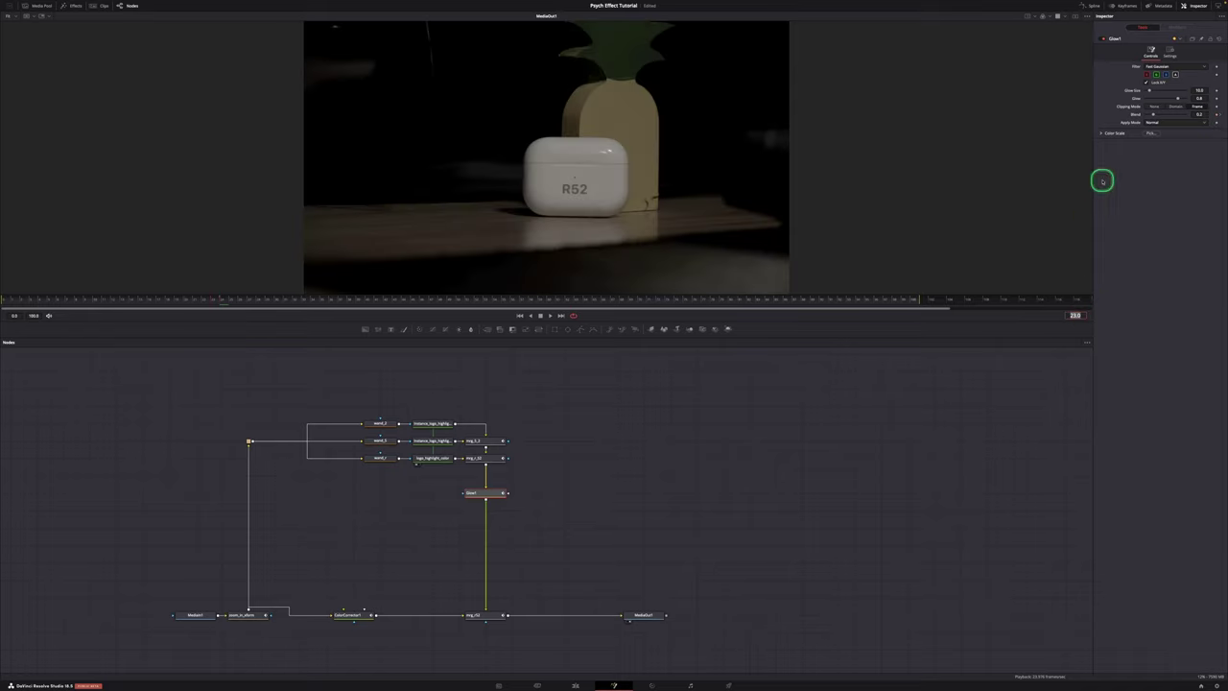
{"action": "left_click", "coordinate": [1138, 115]}
Step: Set Glow1 Blend to 0.2 and Glow Size to 18.2, raise the Glow amount, then check frame 19
{"action": "left_click_drag", "start_coordinate": [1204, 111], "coordinate": [740, 375]}
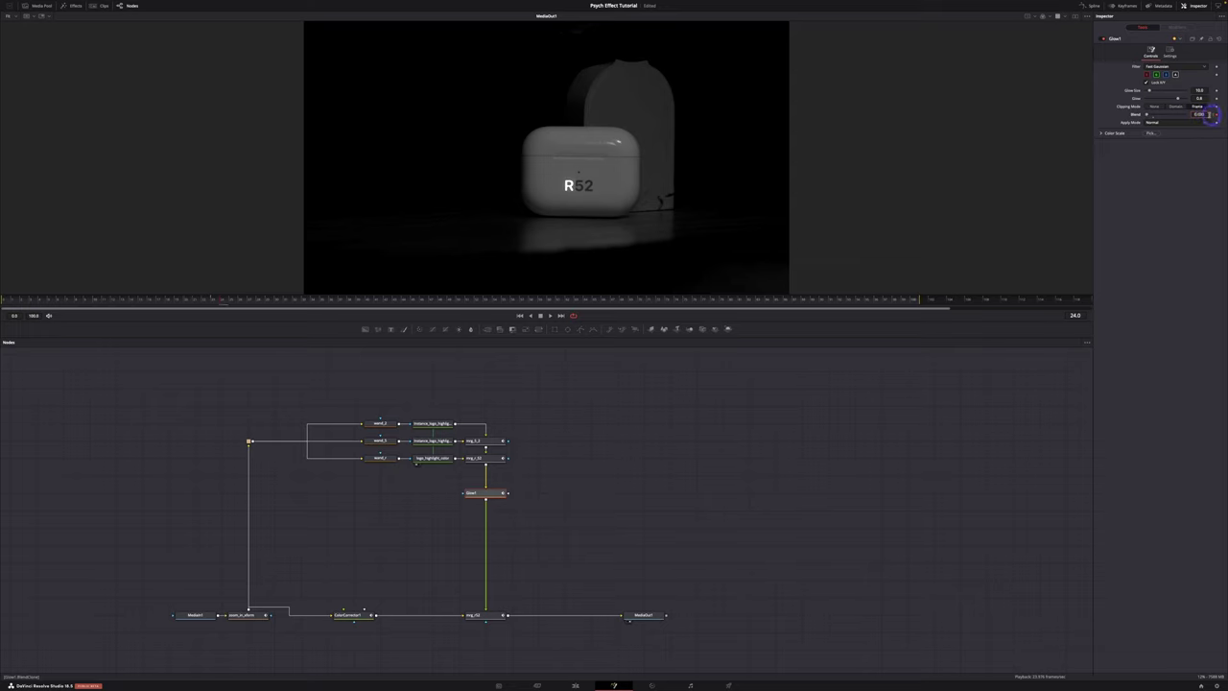
{"action": "left_click_drag", "start_coordinate": [1146, 115], "coordinate": [1153, 115]}
{"action": "mouse_move", "coordinate": [1211, 91]}
{"action": "left_mouse_down"}
{"action": "mouse_move", "coordinate": [617, 91]}
{"action": "mouse_move", "coordinate": [1200, 93]}
{"action": "left_mouse_up"}
{"action": "left_click_drag", "start_coordinate": [1215, 98], "coordinate": [633, 99]}
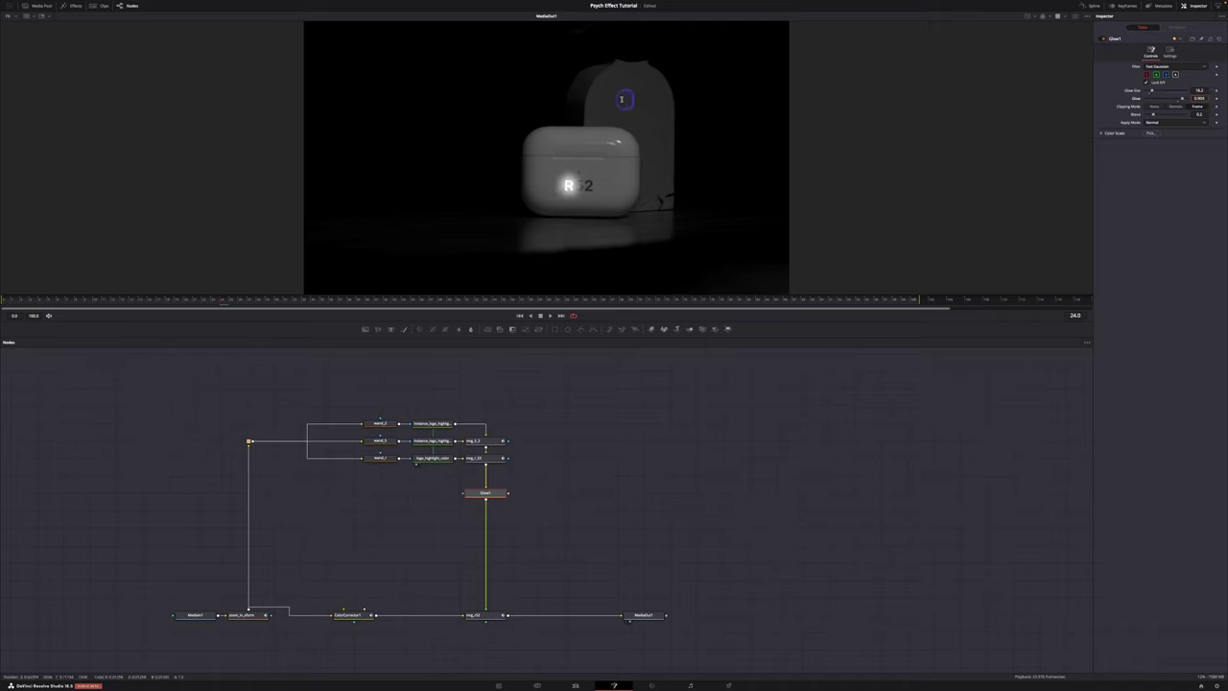
{"action": "left_click", "coordinate": [178, 299]}
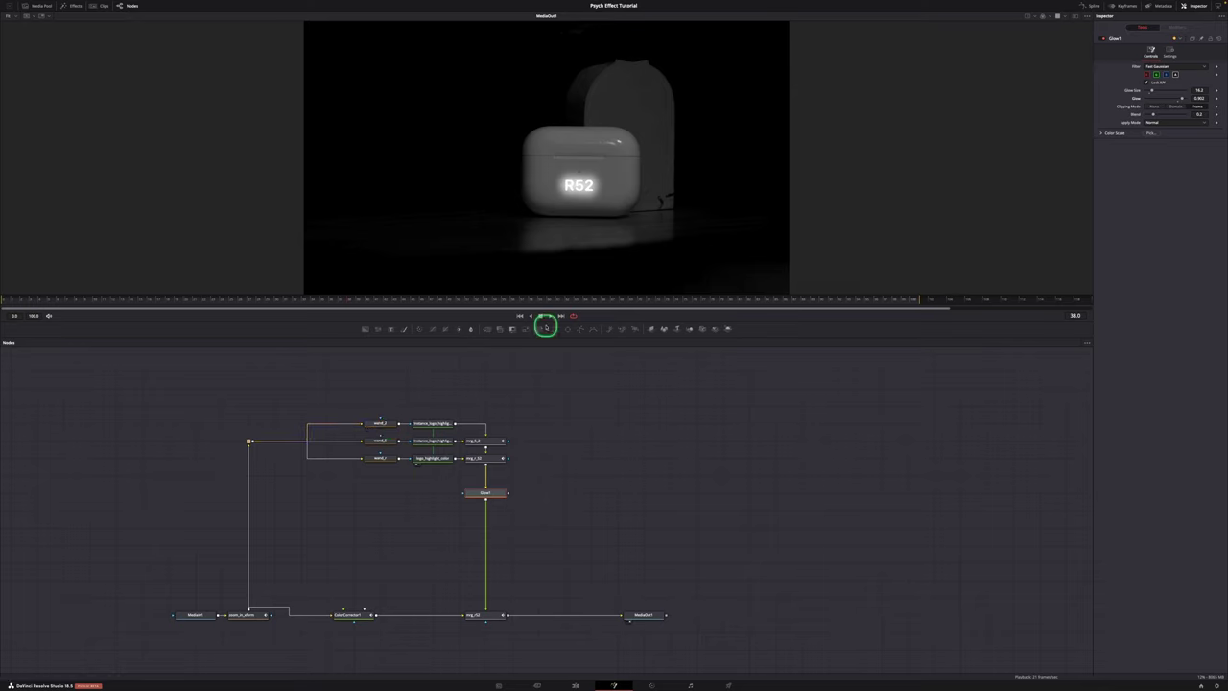
Step: Insert Transform1 between Glow1 and mrg_r52, reset its Size to 1.0, and keyframe its Center
{"action": "left_click_drag", "start_coordinate": [548, 350], "coordinate": [486, 528]}
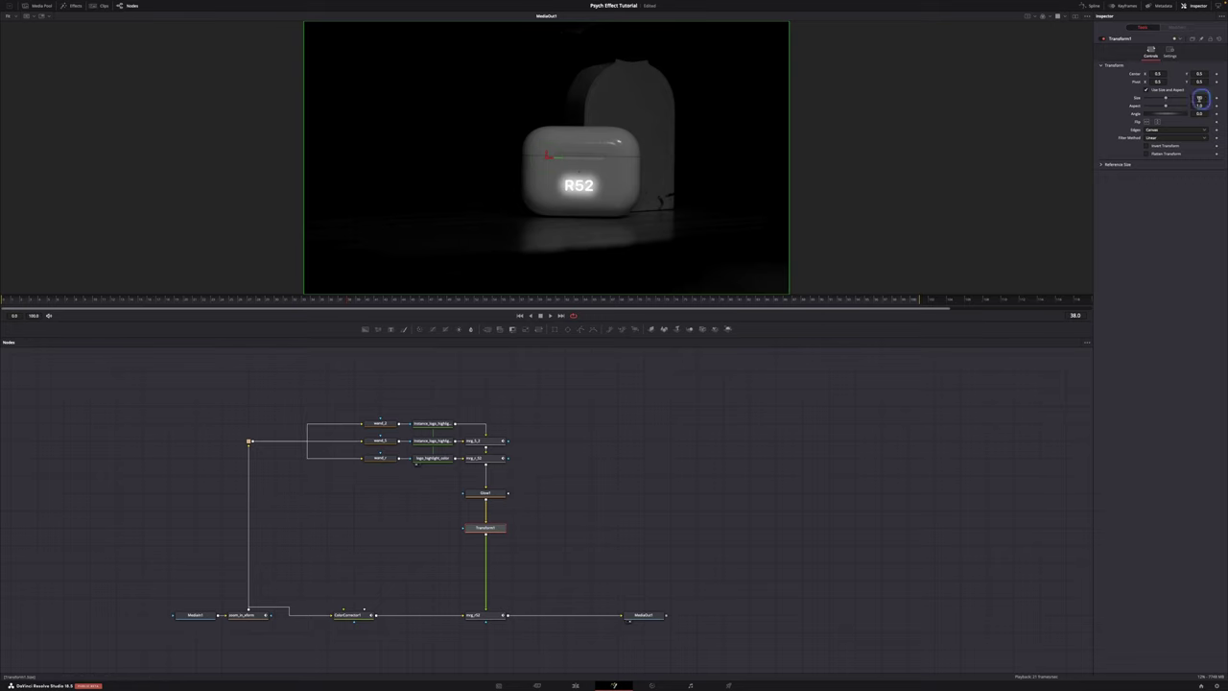
{"action": "left_click_drag", "start_coordinate": [1200, 98], "coordinate": [639, 115]}
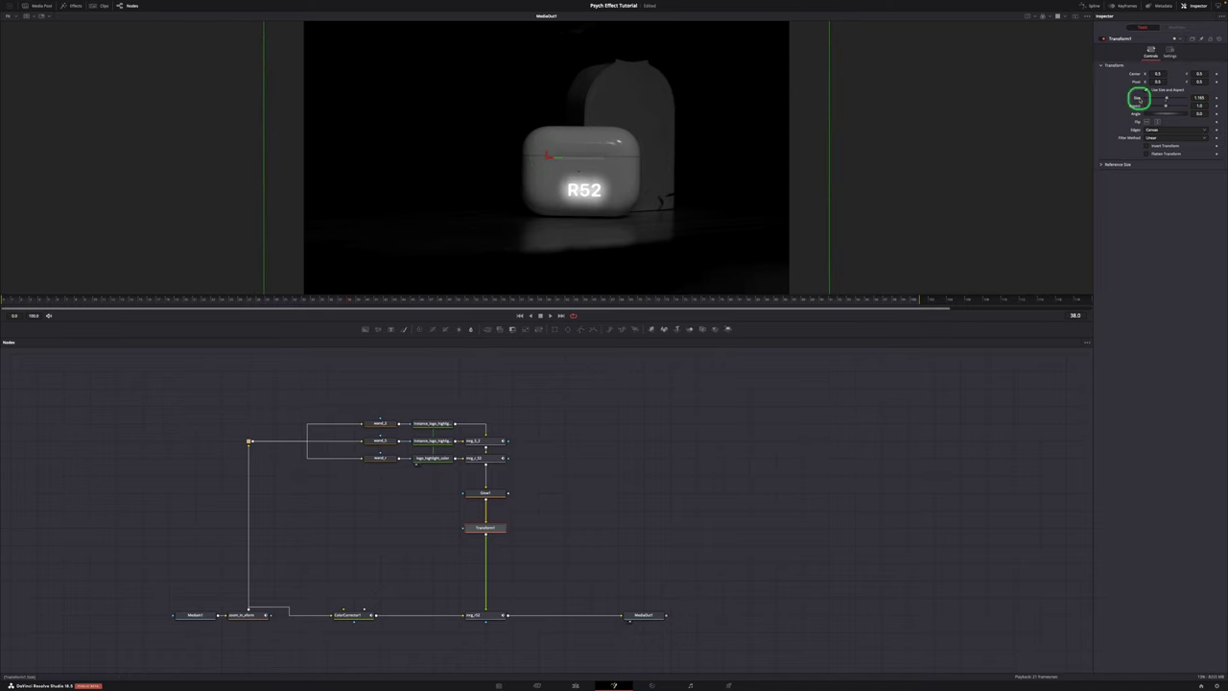
{"action": "double_click", "coordinate": [1138, 99]}
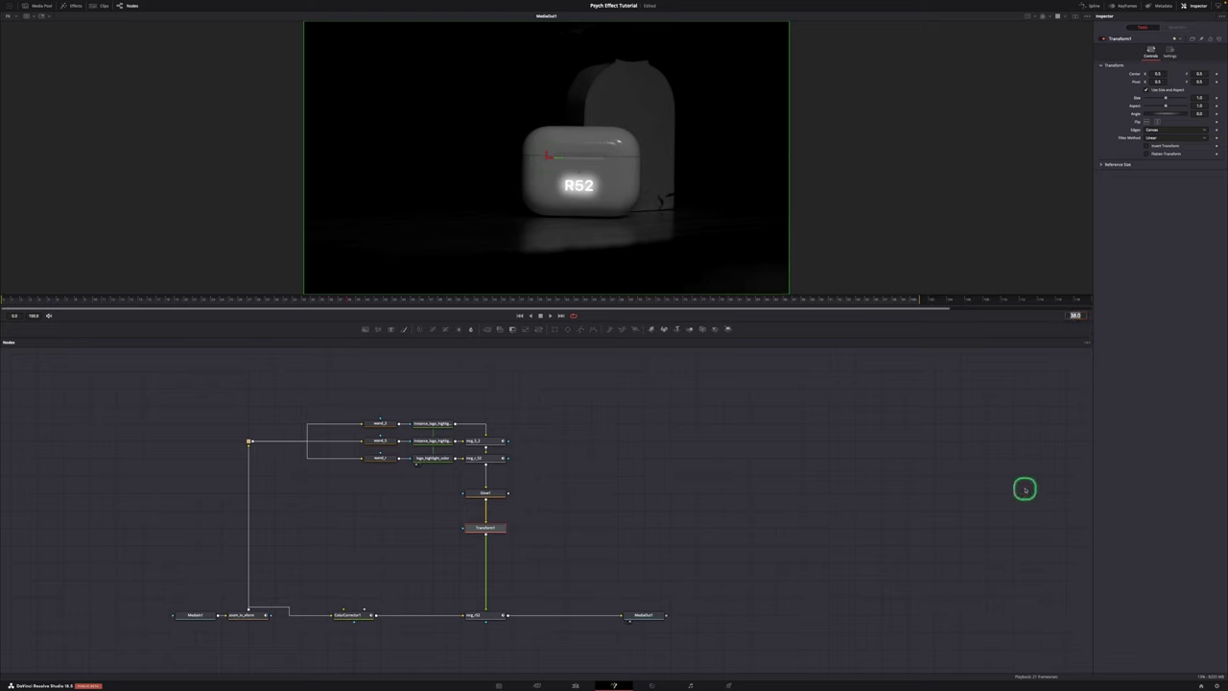
{"action": "left_click", "coordinate": [799, 587]}
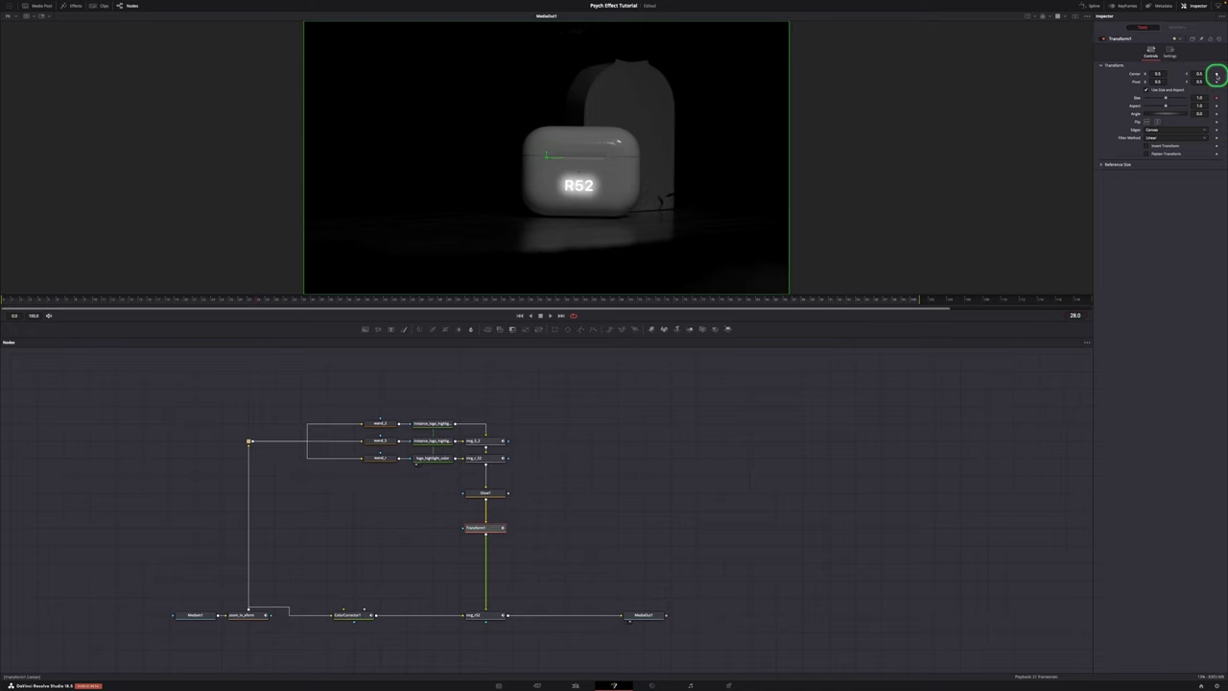
{"action": "left_click", "coordinate": [1217, 76]}
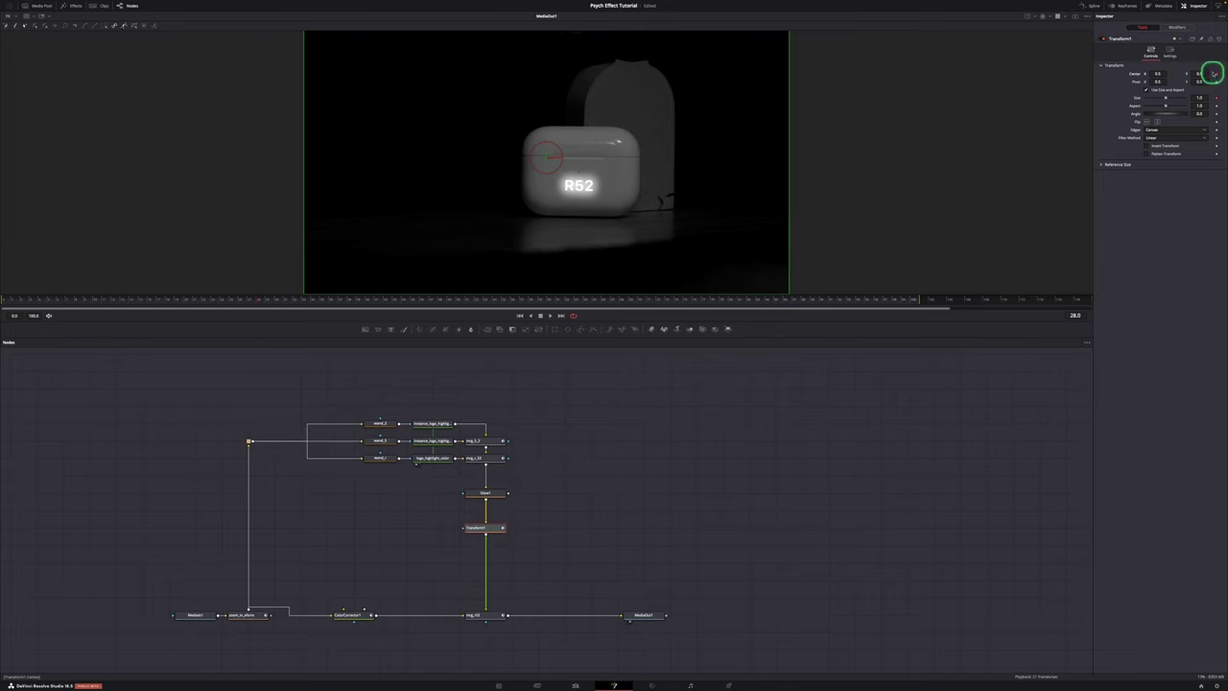
Step: At a later frame, scale Transform1 to 1.261 and nudge its Center up and left
{"action": "left_click", "coordinate": [1075, 315]}
{"action": "left_click_drag", "start_coordinate": [1200, 95], "coordinate": [677, 98]}
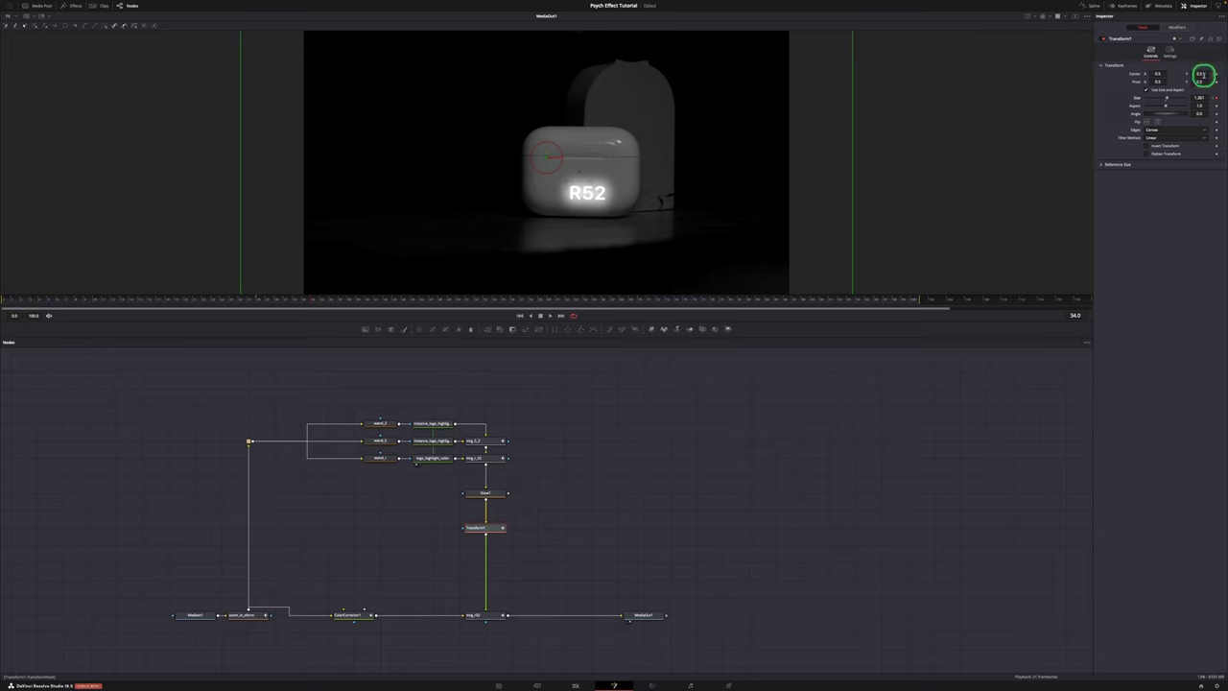
{"action": "left_click_drag", "start_coordinate": [1200, 73], "coordinate": [604, 74]}
{"action": "left_click_drag", "start_coordinate": [1158, 74], "coordinate": [1159, 74]}
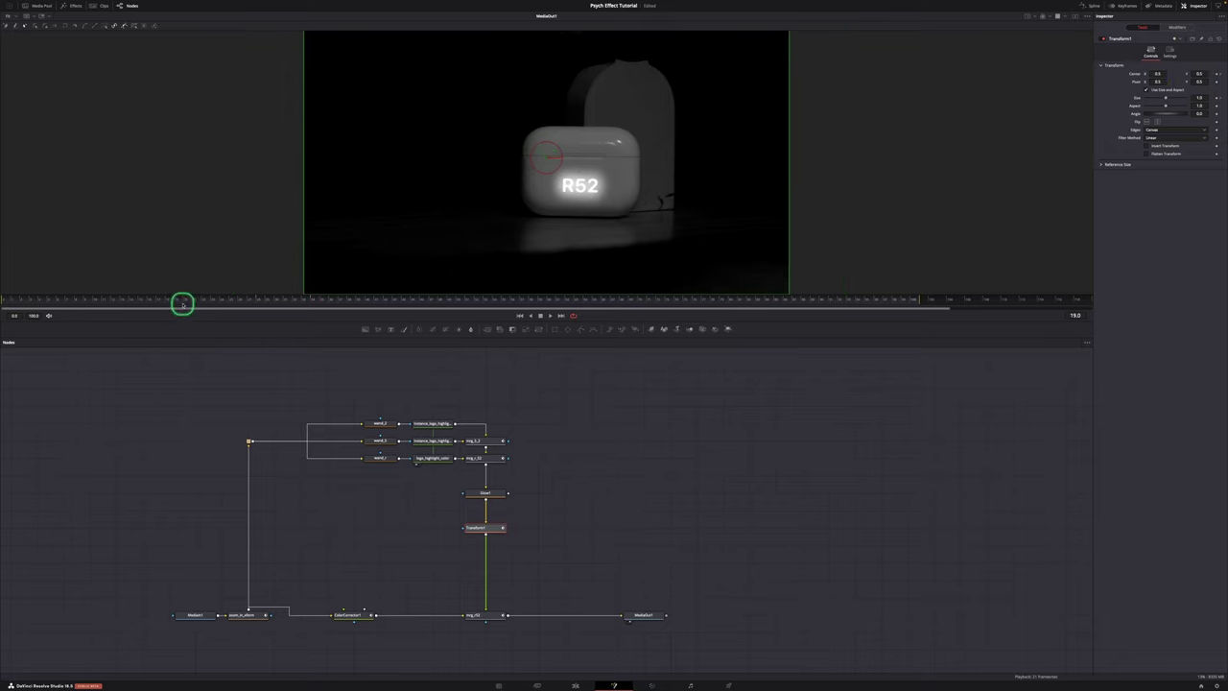
Step: Play back the logo scaling animation from near its start, then return to the Edit page
{"action": "key", "text": "space"}
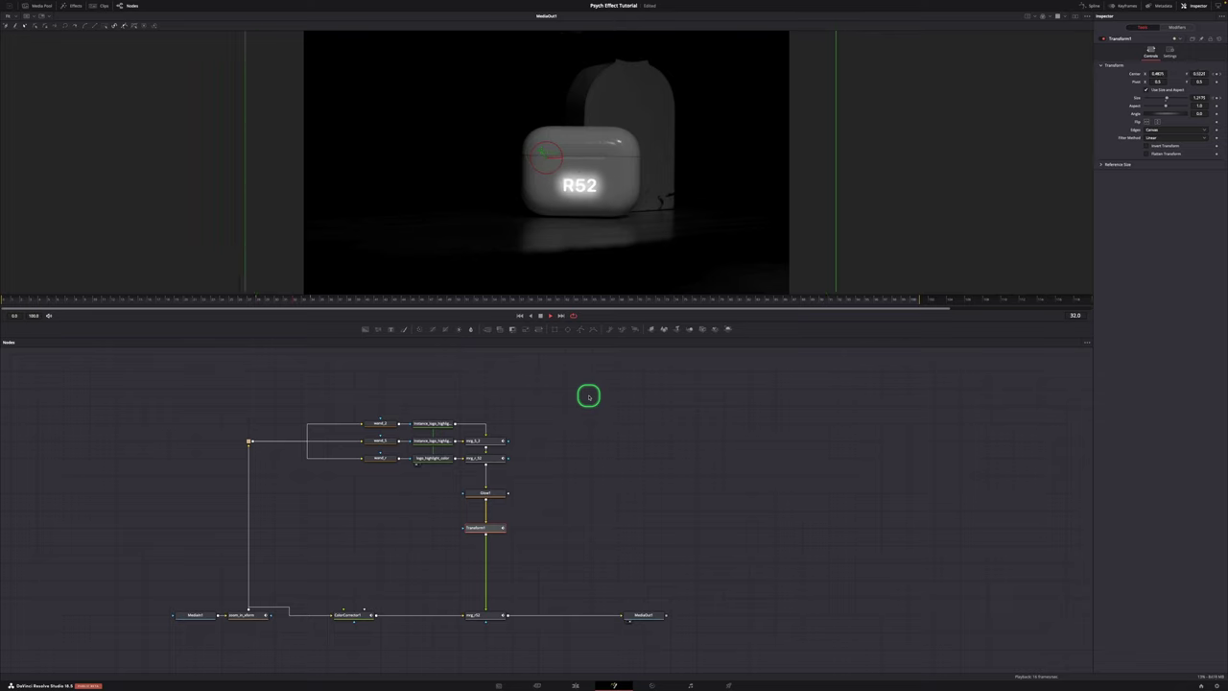
{"action": "left_click", "coordinate": [111, 304]}
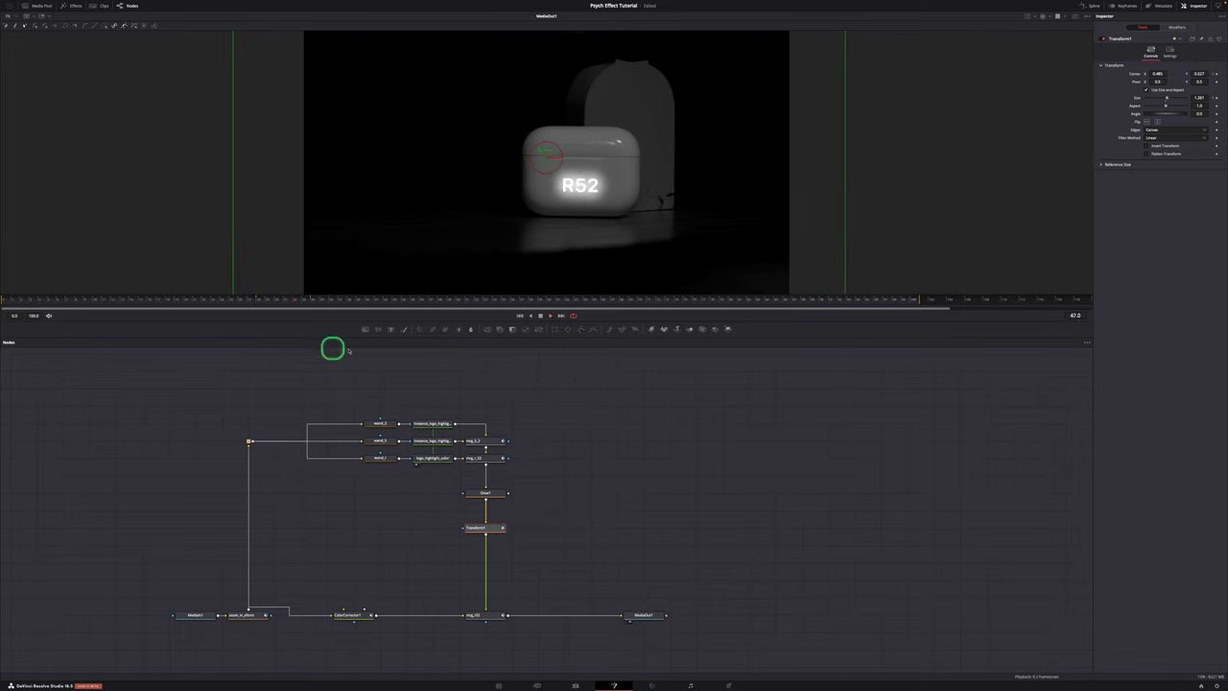
{"action": "left_click", "coordinate": [140, 303]}
{"action": "left_click", "coordinate": [542, 316]}
{"action": "left_click", "coordinate": [574, 686]}
Step: Return to the timeline start and delete all render cache files
{"action": "left_click", "coordinate": [296, 499]}
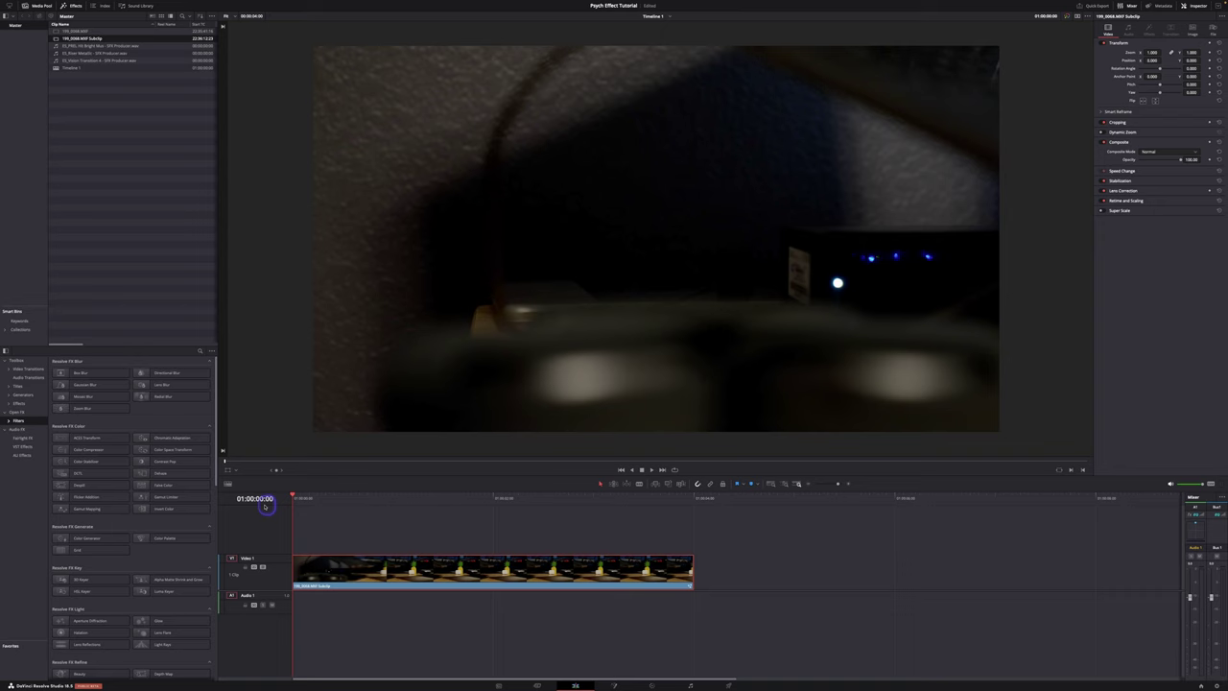
{"action": "left_click", "coordinate": [172, 6]}
{"action": "mouse_move", "coordinate": [202, 49]}
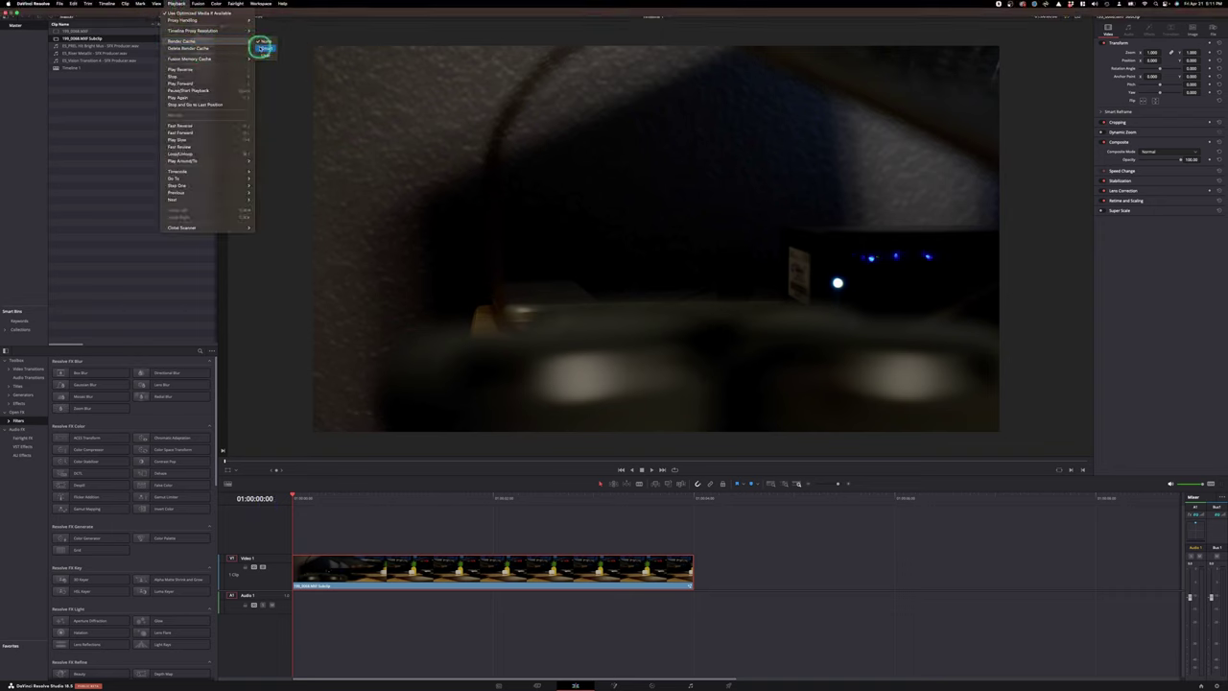
{"action": "left_click", "coordinate": [262, 48]}
Step: Enlarge the timeline area and play the edit from the start
{"action": "left_click_drag", "start_coordinate": [437, 475], "coordinate": [444, 332]}
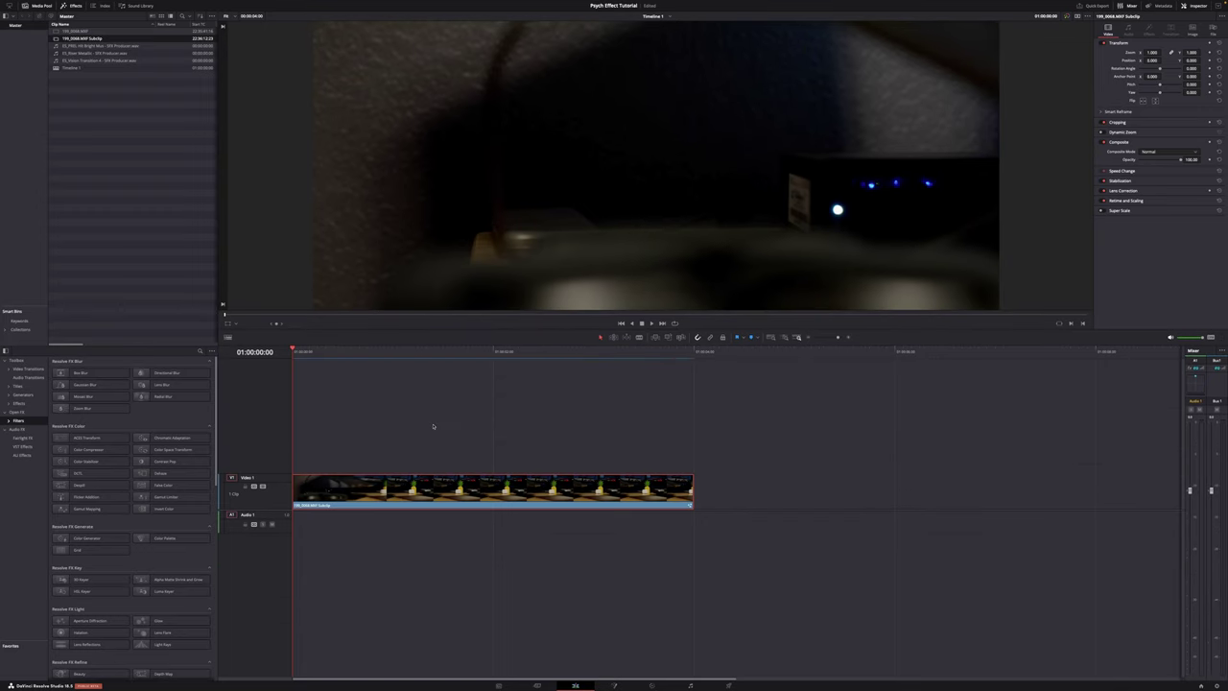
{"action": "left_click", "coordinate": [298, 352]}
{"action": "key", "text": "space"}
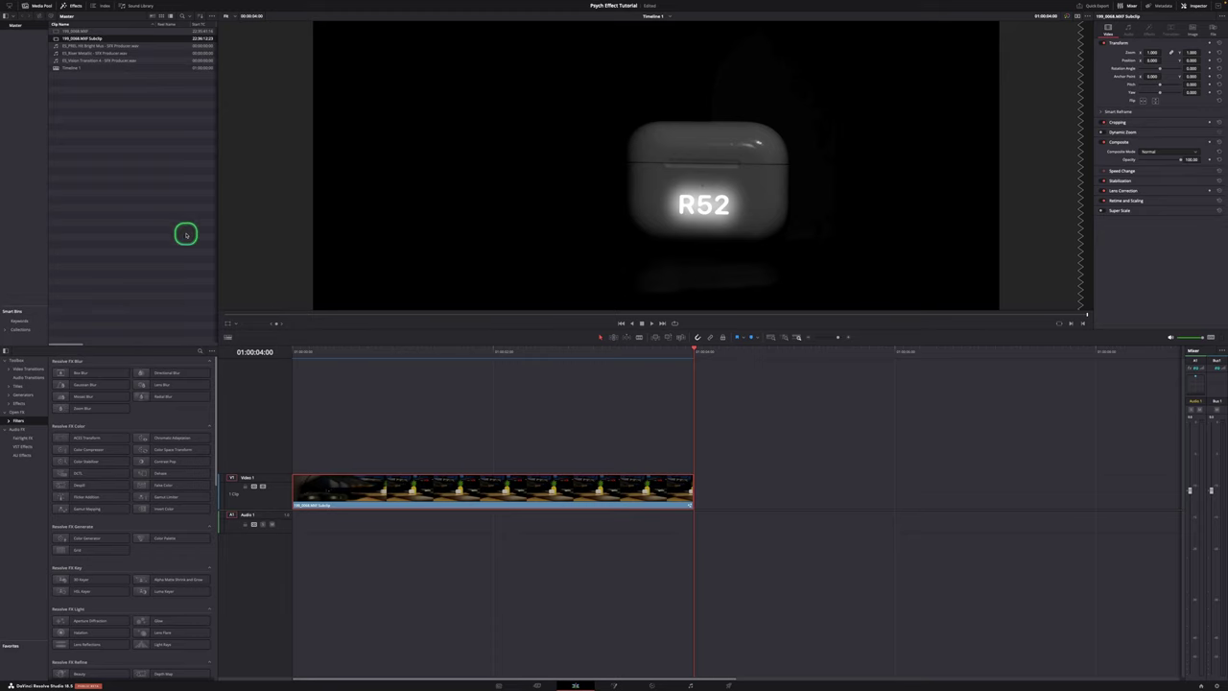
{"action": "left_click", "coordinate": [69, 54]}
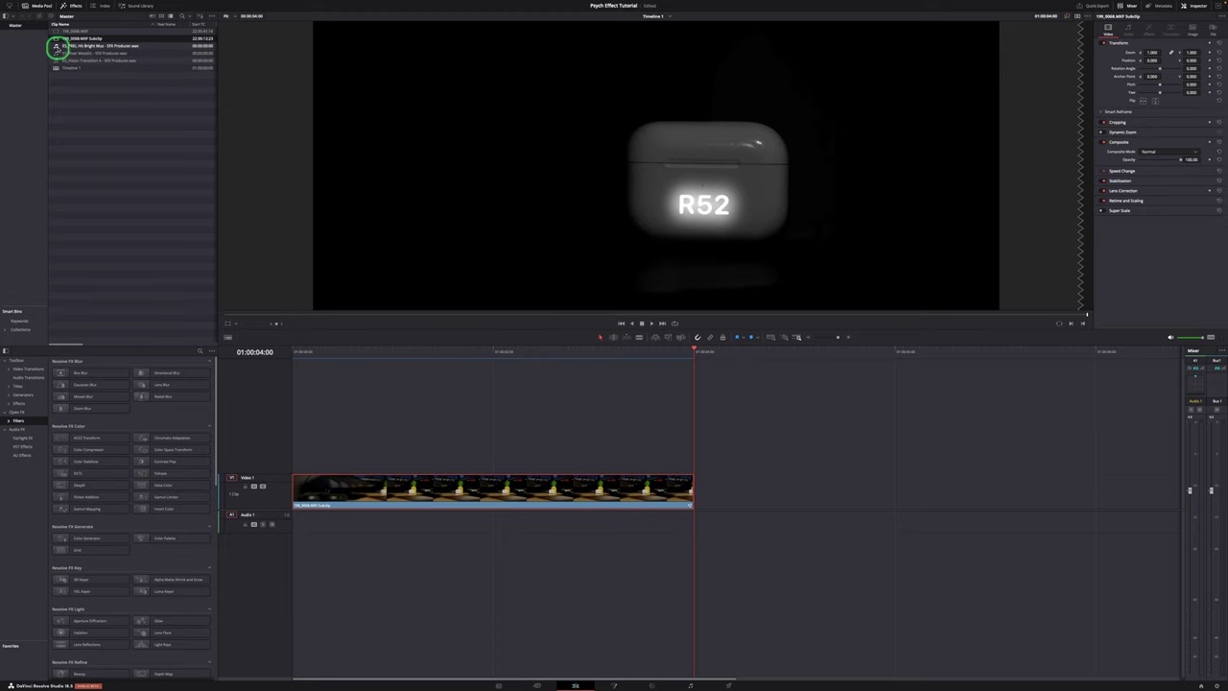
Step: Place the Hit Bright Mus sound on Audio 1 and slide it earlier to meet the glow
{"action": "double_click", "coordinate": [67, 47]}
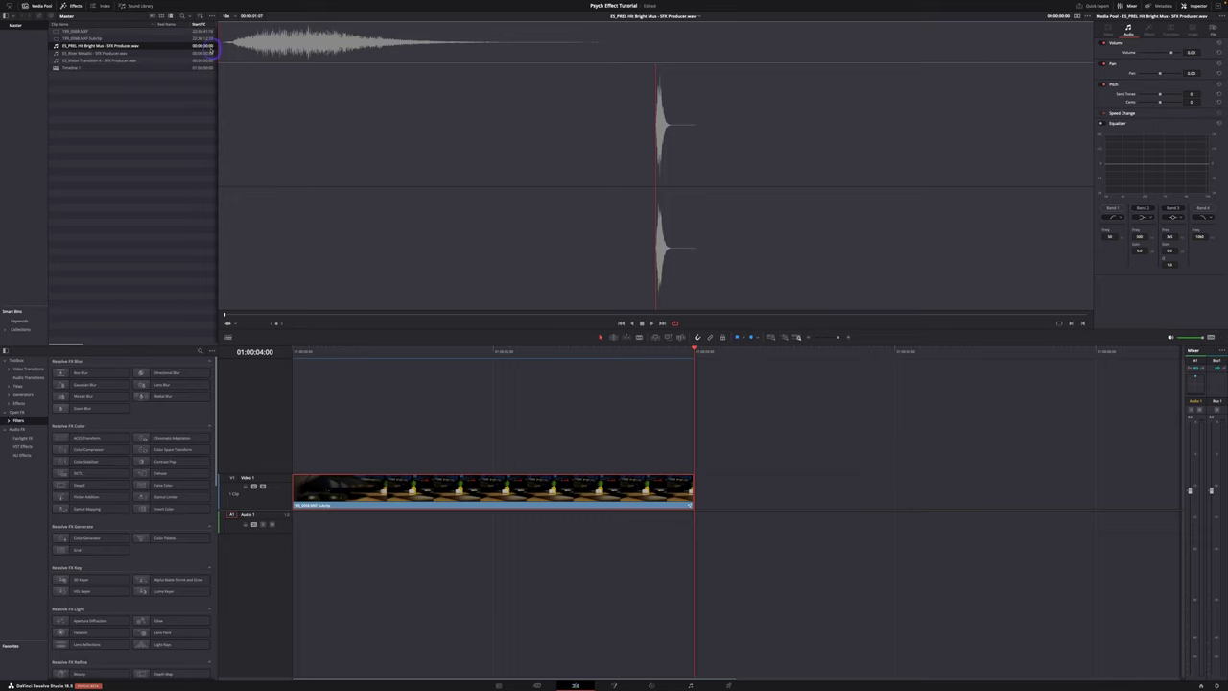
{"action": "left_click_drag", "start_coordinate": [224, 49], "coordinate": [272, 90]}
{"action": "left_click_drag", "start_coordinate": [468, 249], "coordinate": [461, 523]}
{"action": "left_click", "coordinate": [489, 350]}
{"action": "left_click_drag", "start_coordinate": [489, 350], "coordinate": [388, 353]}
{"action": "left_click_drag", "start_coordinate": [537, 524], "coordinate": [478, 529]}
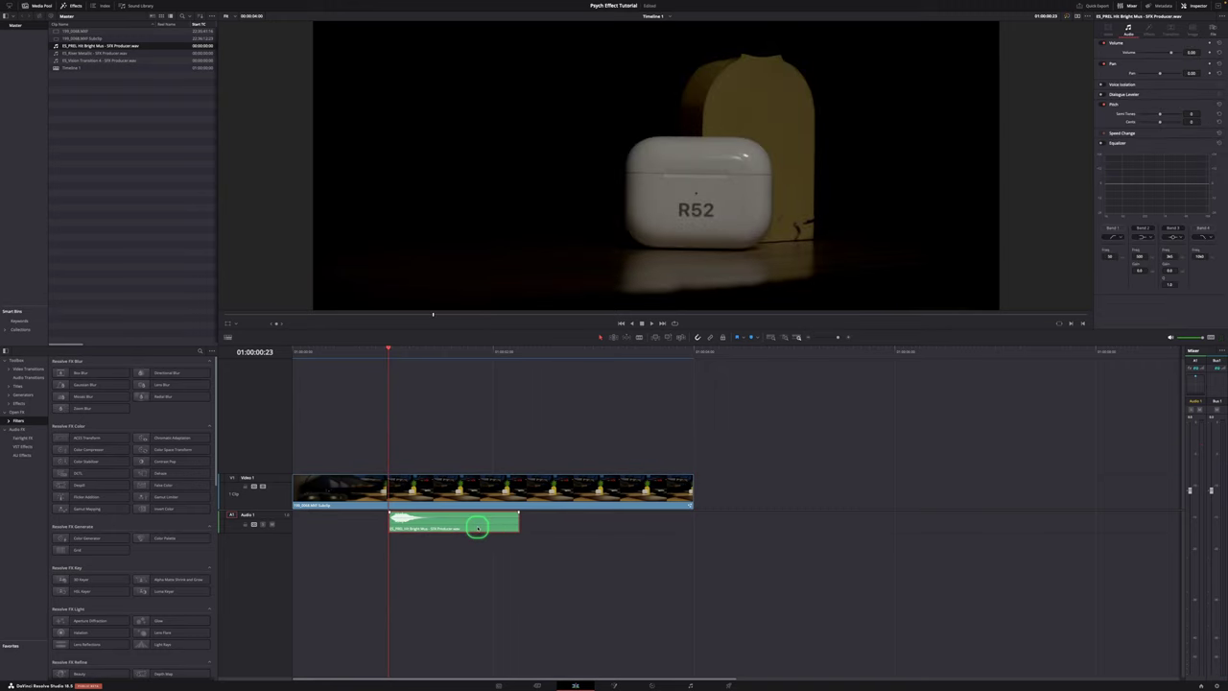
{"action": "left_click", "coordinate": [339, 356]}
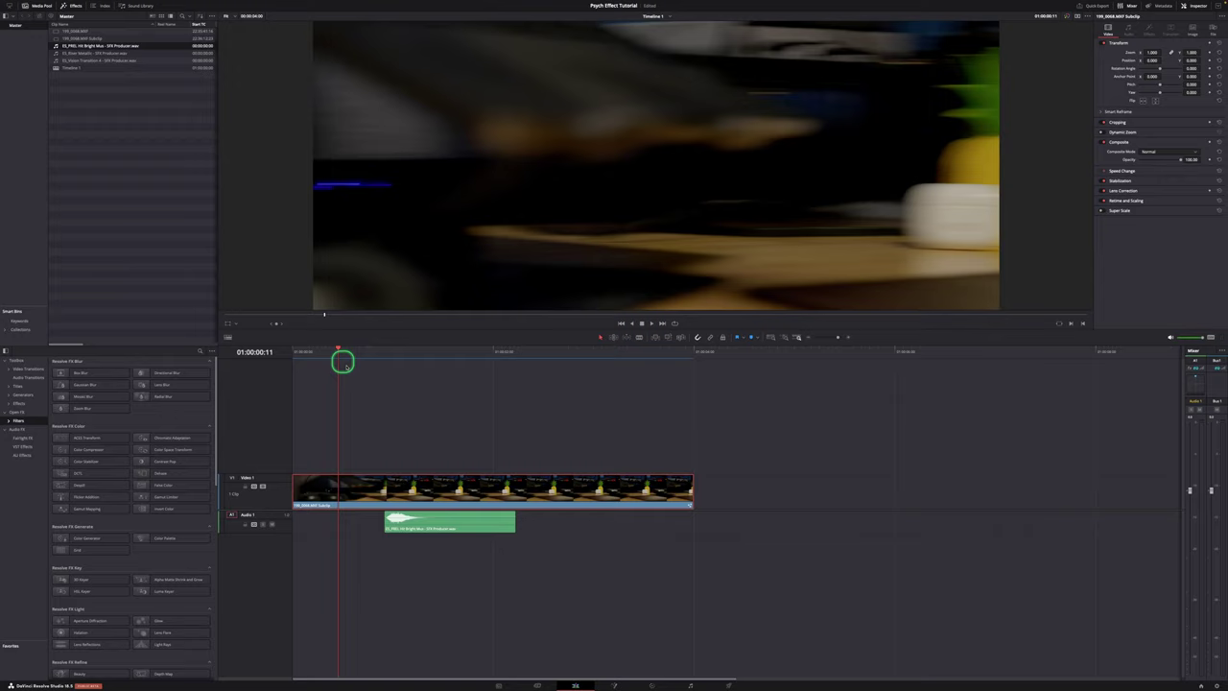
Step: Copy the hit sound onto Audio 2 and Audio 3, nudging each copy later, and replay
{"action": "key", "text": "space"}
{"action": "key", "text": "space"}
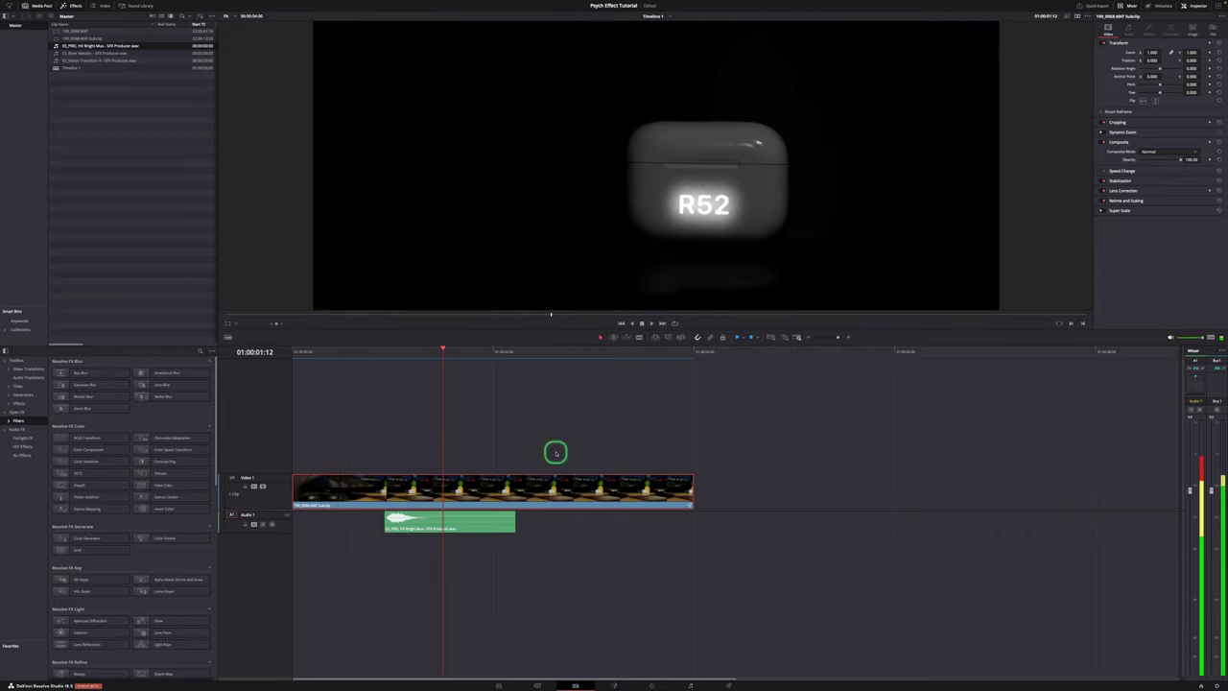
{"action": "left_click", "coordinate": [487, 527]}
{"action": "left_click_drag", "start_coordinate": [487, 527], "coordinate": [487, 573]}
{"action": "left_click", "coordinate": [468, 544]}
{"action": "key", "text": "period"}
{"action": "key", "text": "period"}
{"action": "left_click", "coordinate": [474, 573]}
{"action": "key", "text": "period"}
{"action": "key", "text": "period"}
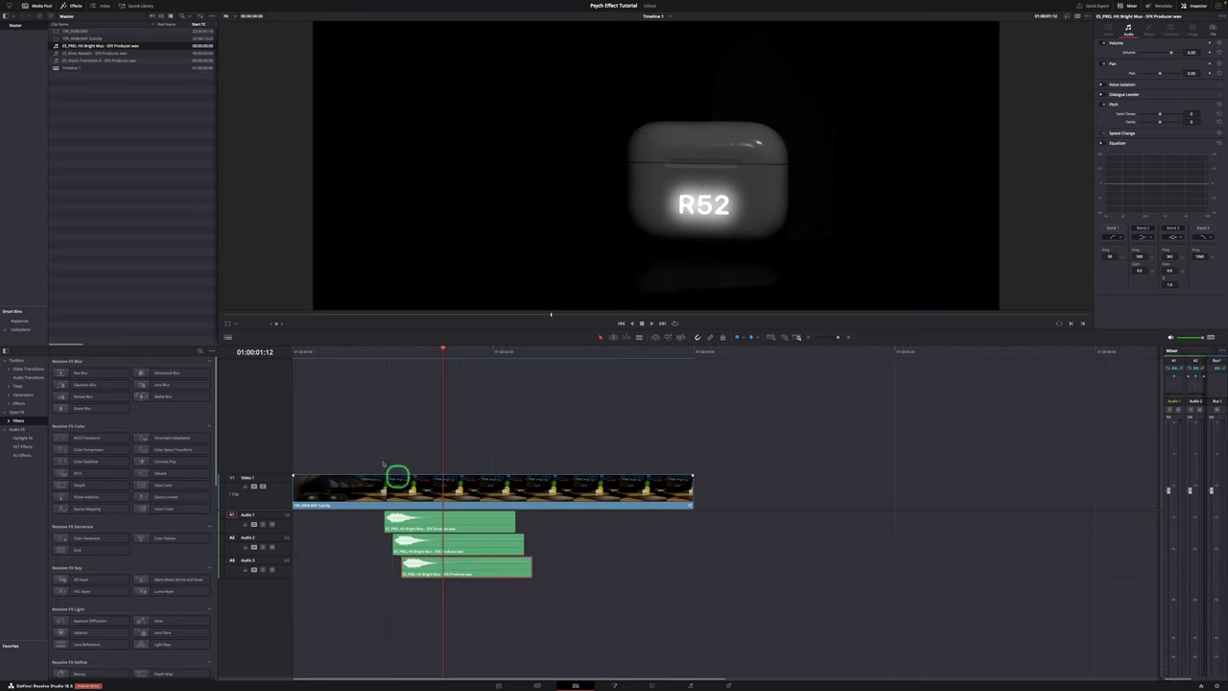
{"action": "left_click", "coordinate": [317, 354]}
{"action": "key", "text": "space"}
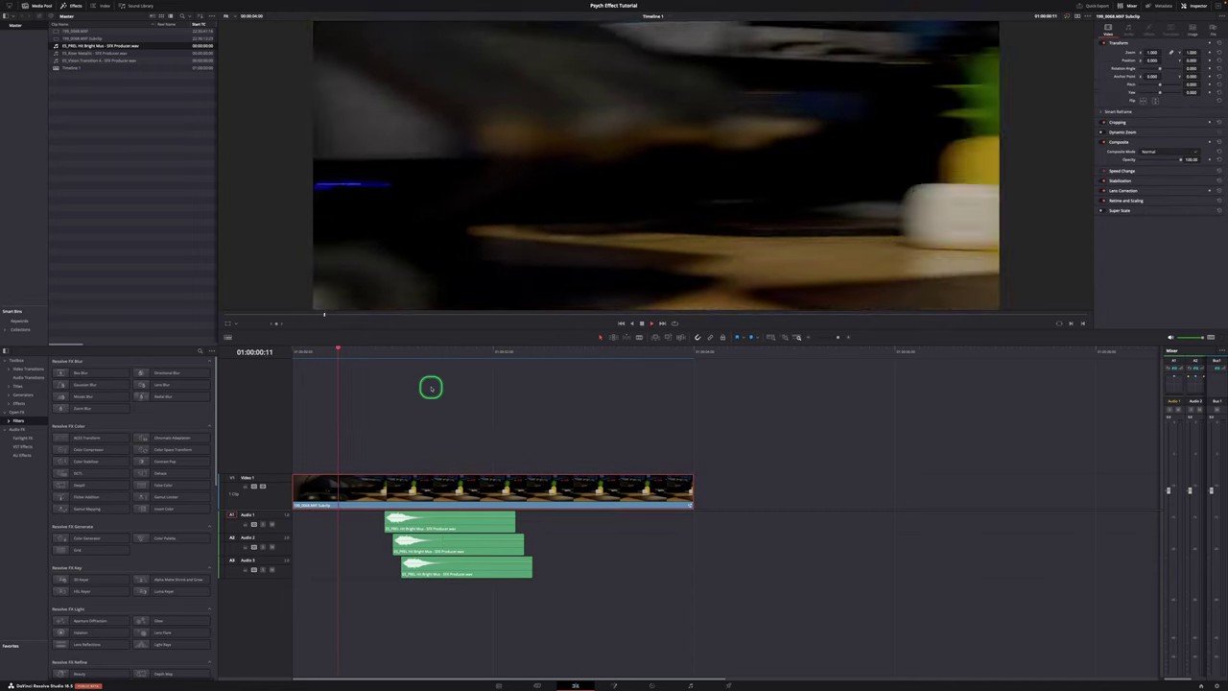
{"action": "left_click", "coordinate": [345, 352]}
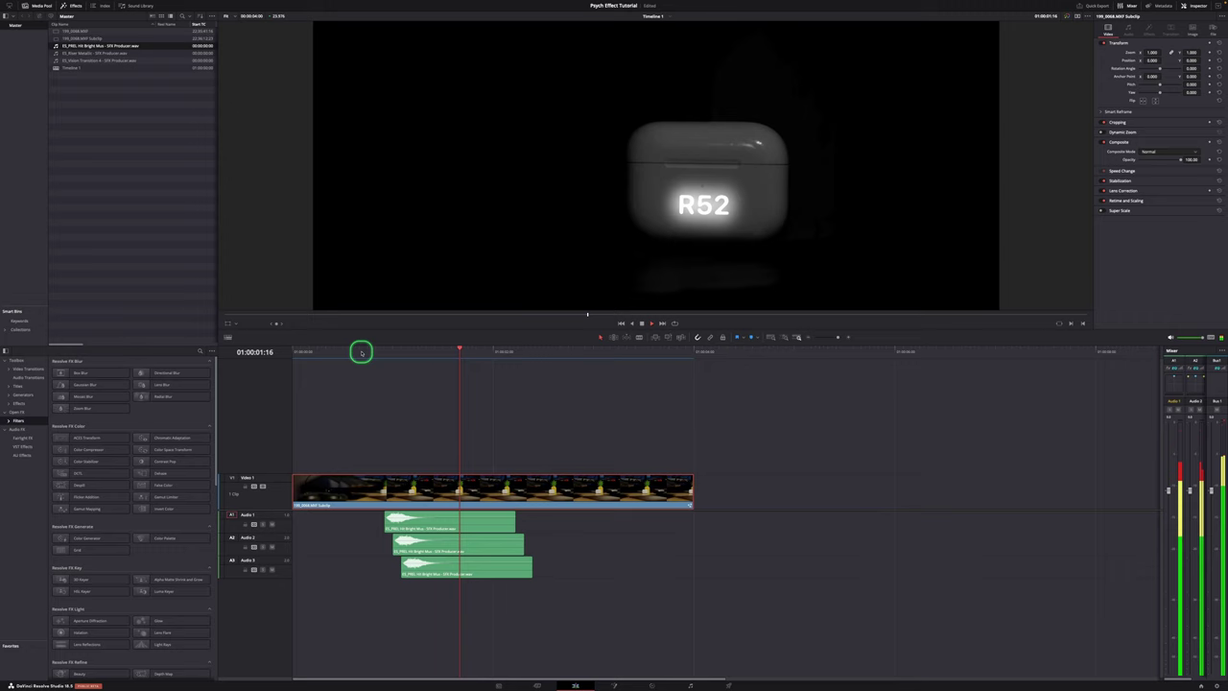
{"action": "left_click", "coordinate": [335, 350]}
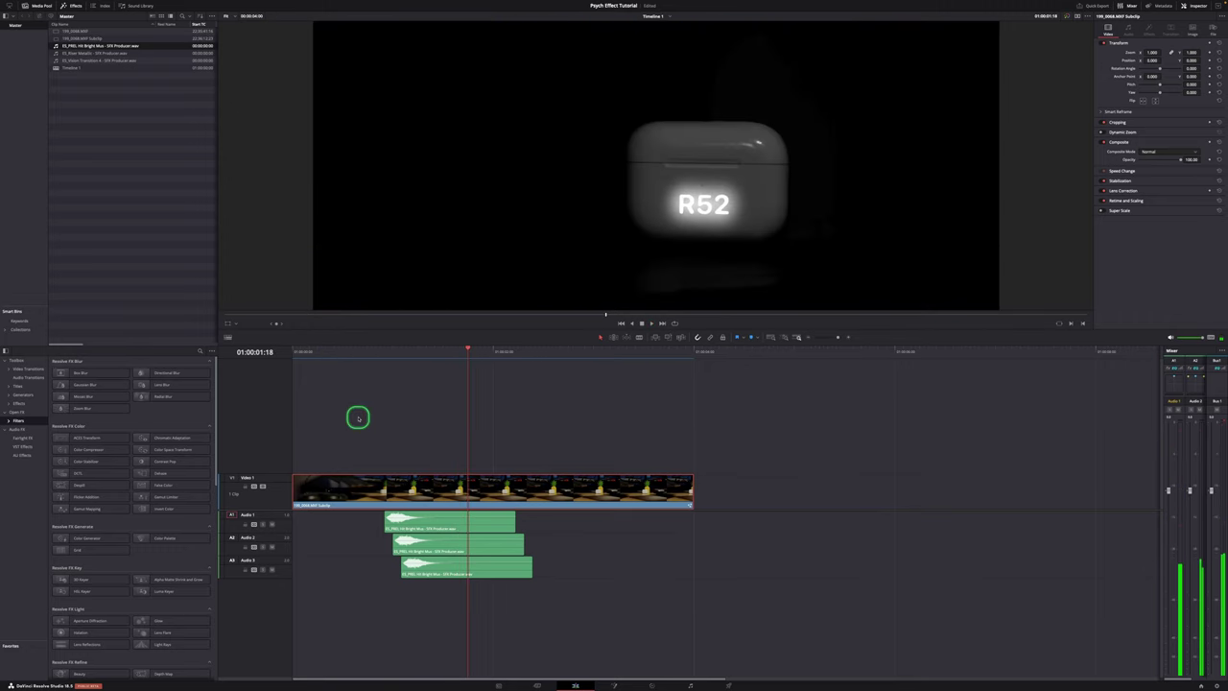
Step: Shift all three hit sounds one frame later and replay the effect
{"action": "left_click_drag", "start_coordinate": [573, 598], "coordinate": [481, 538]}
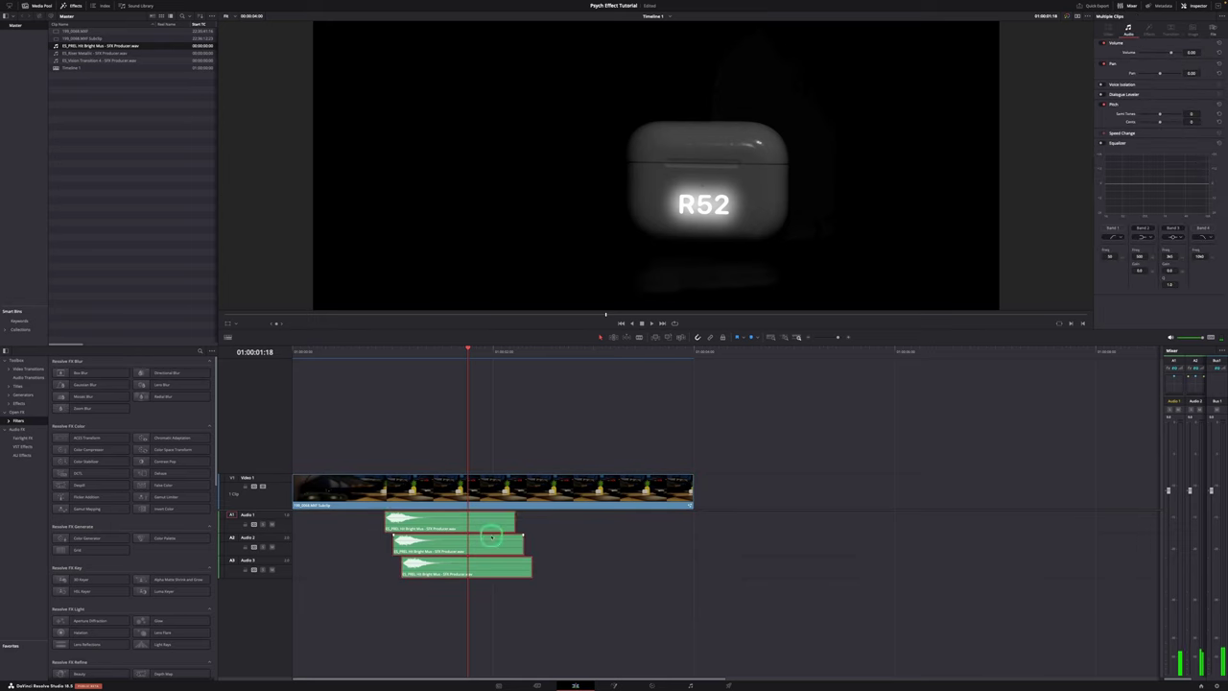
{"action": "key", "text": "period"}
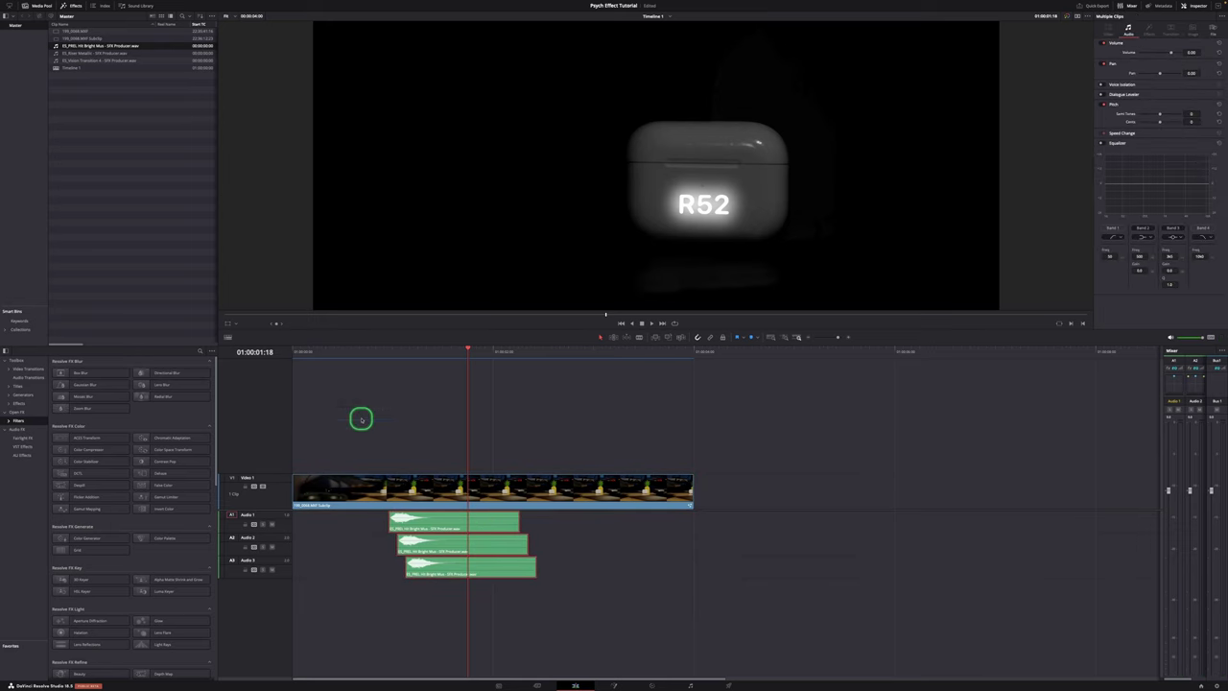
{"action": "left_click", "coordinate": [334, 351]}
{"action": "key", "text": "space"}
{"action": "key", "text": "space"}
{"action": "left_click", "coordinate": [373, 353]}
{"action": "key", "text": "space"}
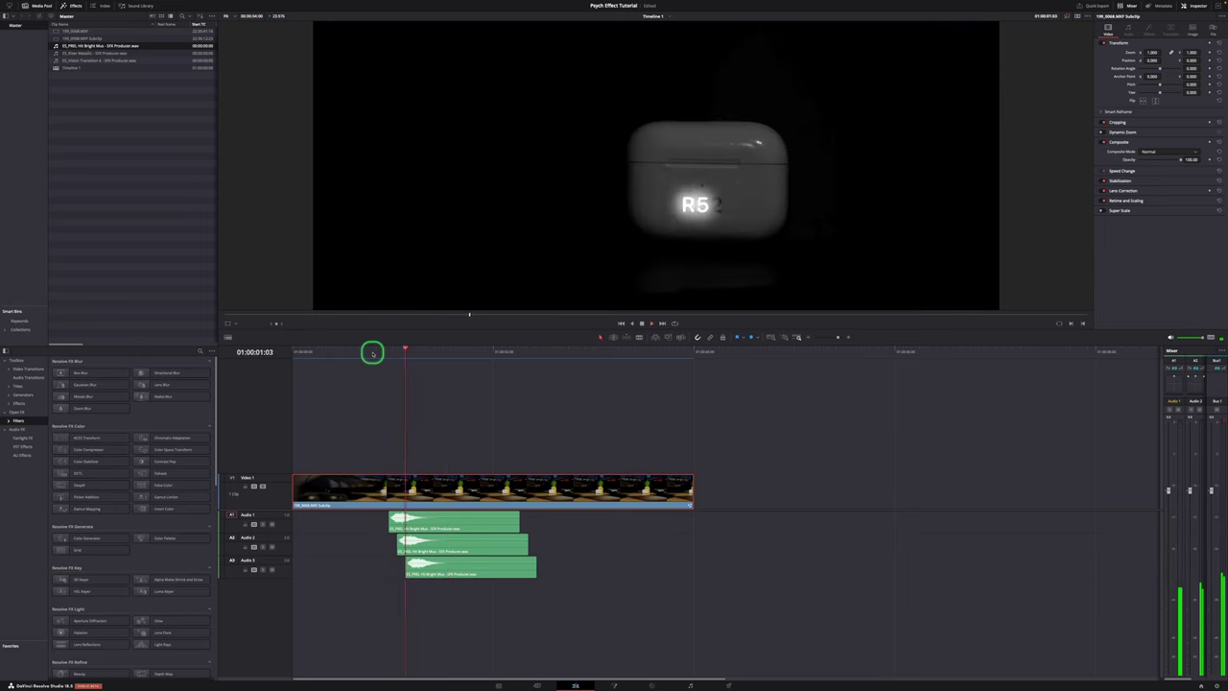
{"action": "key", "text": "space"}
{"action": "left_click", "coordinate": [335, 351]}
{"action": "key", "text": "space"}
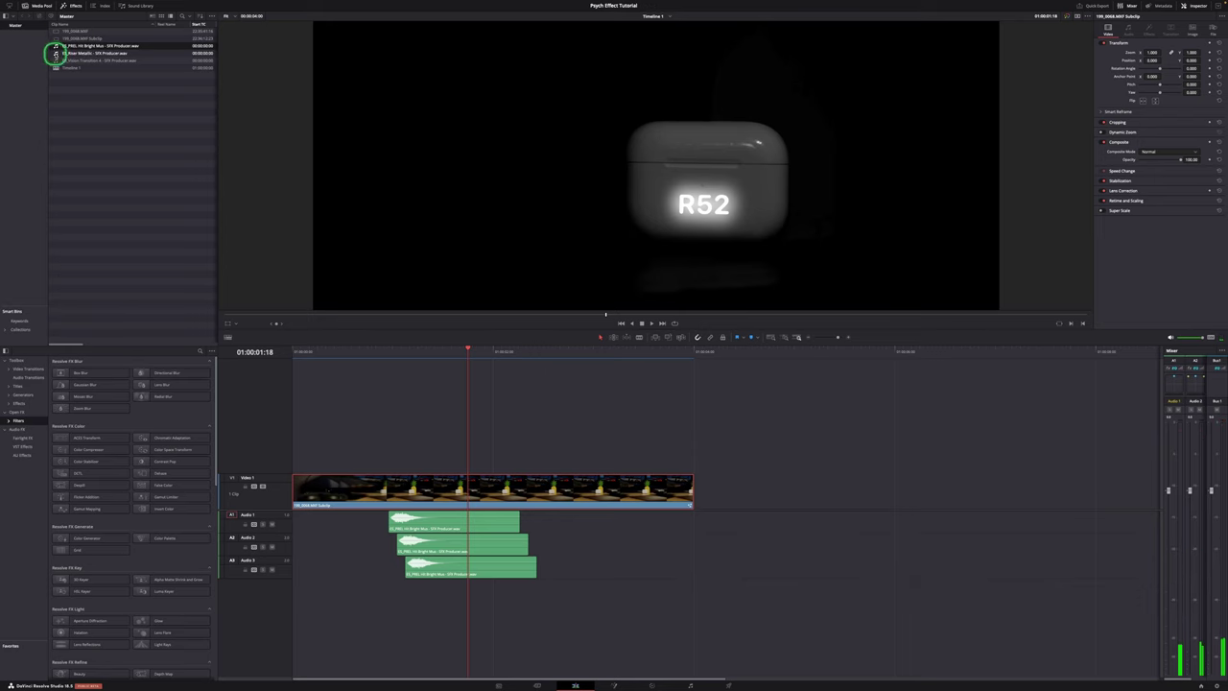
Step: Place the Riser Metallic sound at the timeline start on Audio 4 and play from the beginning
{"action": "double_click", "coordinate": [55, 53]}
{"action": "key", "text": "space"}
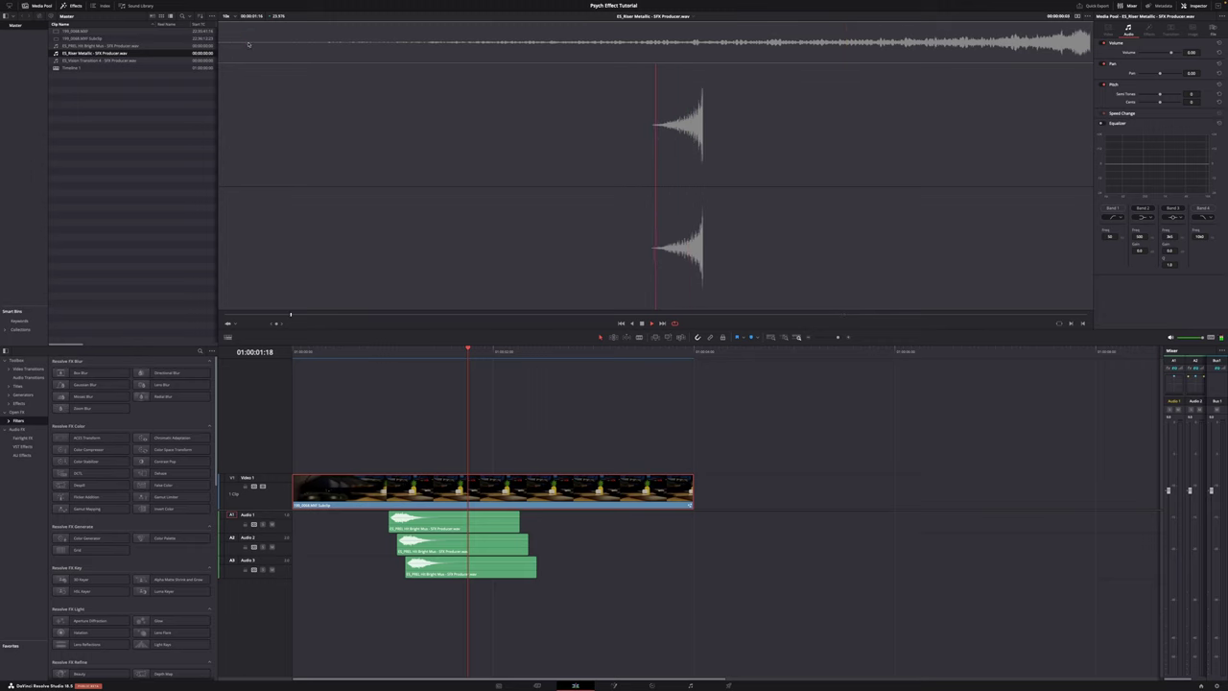
{"action": "left_click_drag", "start_coordinate": [248, 44], "coordinate": [589, 521]}
{"action": "left_click_drag", "start_coordinate": [495, 619], "coordinate": [364, 594]}
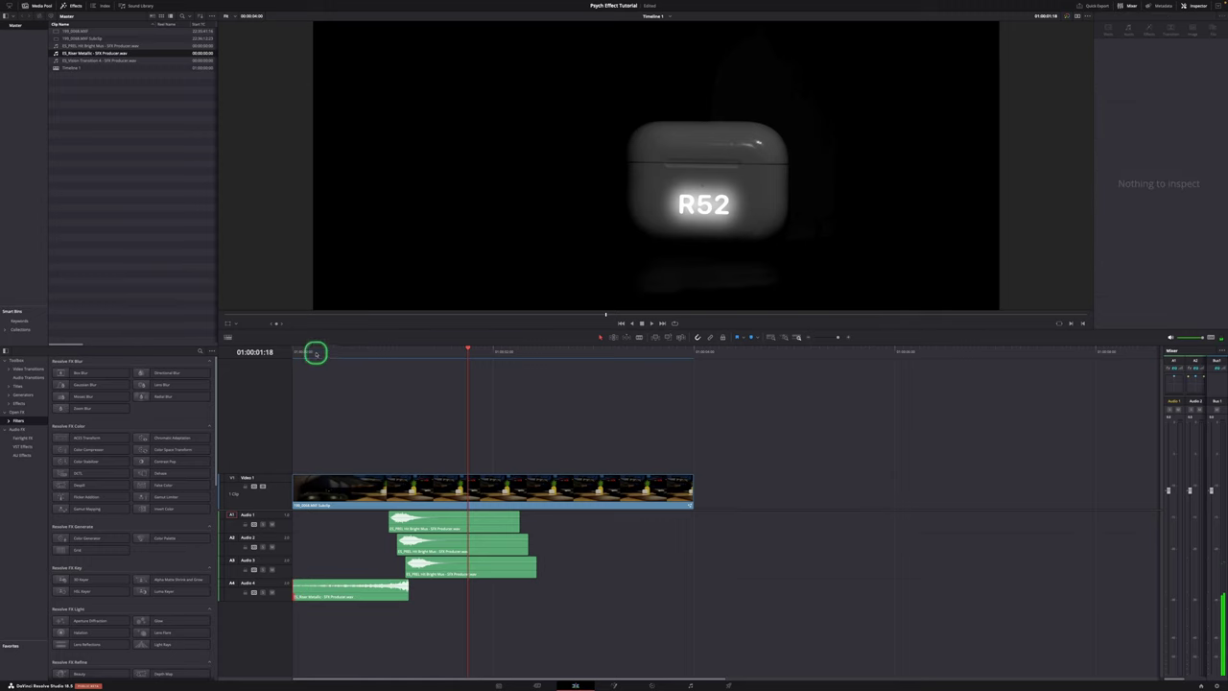
{"action": "left_click_drag", "start_coordinate": [317, 351], "coordinate": [293, 351]}
{"action": "key", "text": "space"}
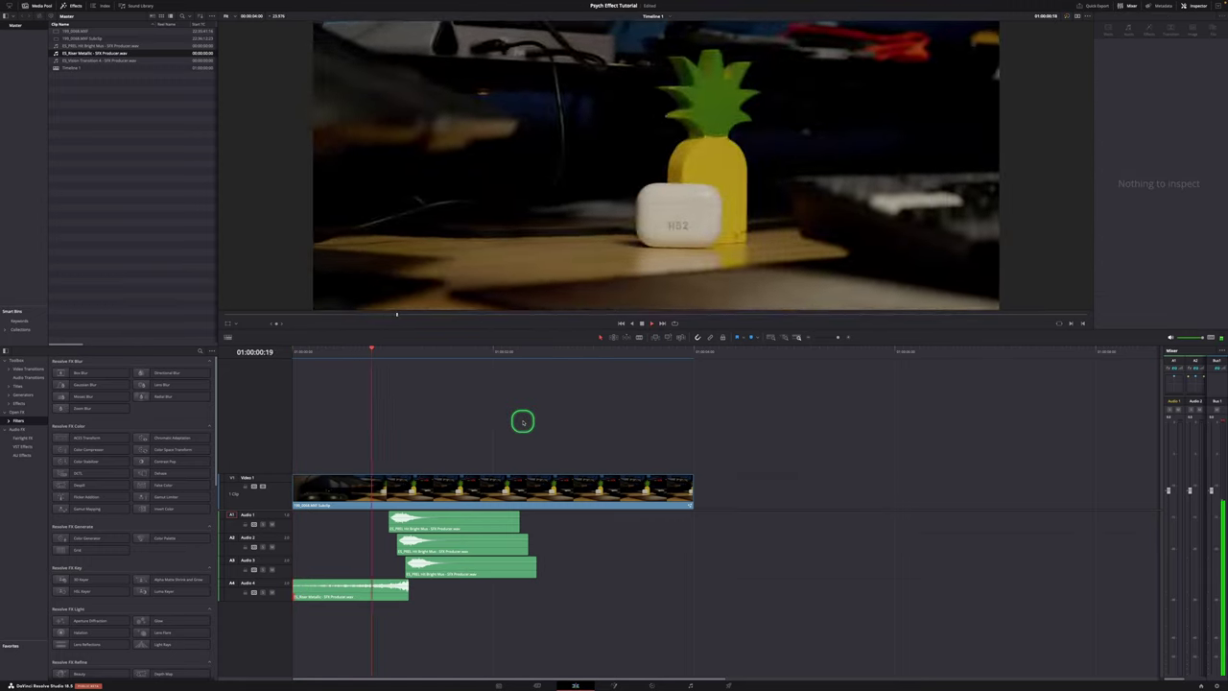
{"action": "left_click", "coordinate": [304, 351]}
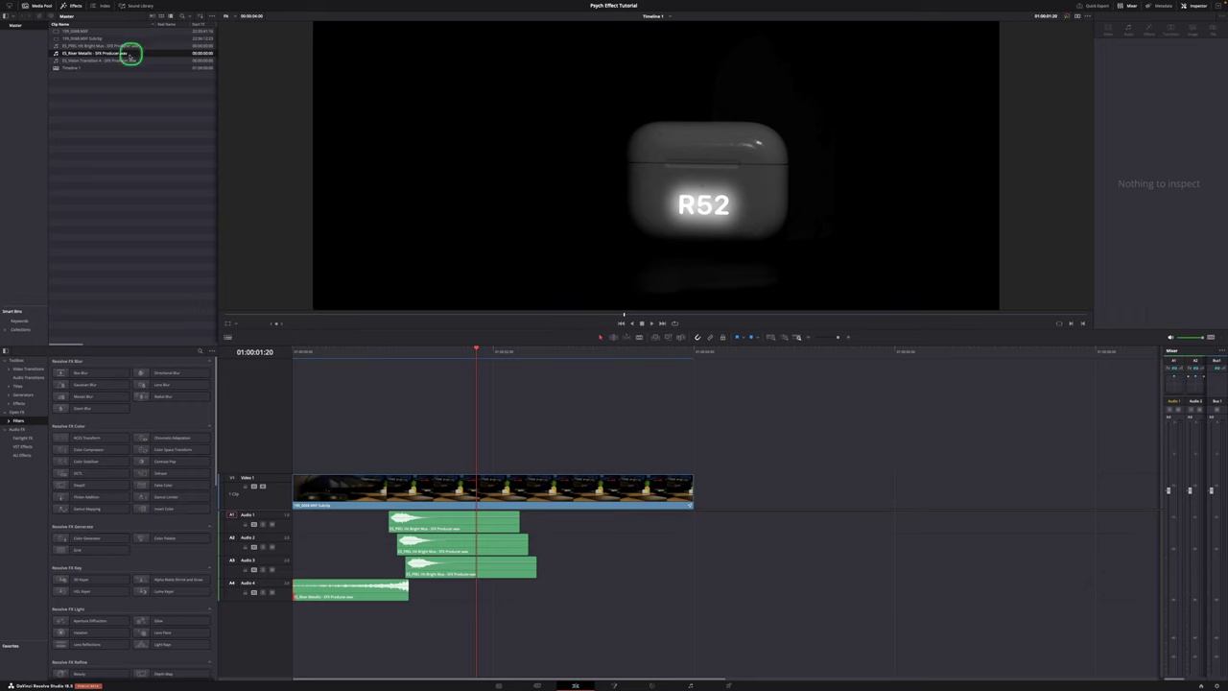
Step: Preview Vision Transition 4 and drop it onto a new Audio 5 track
{"action": "double_click", "coordinate": [57, 60]}
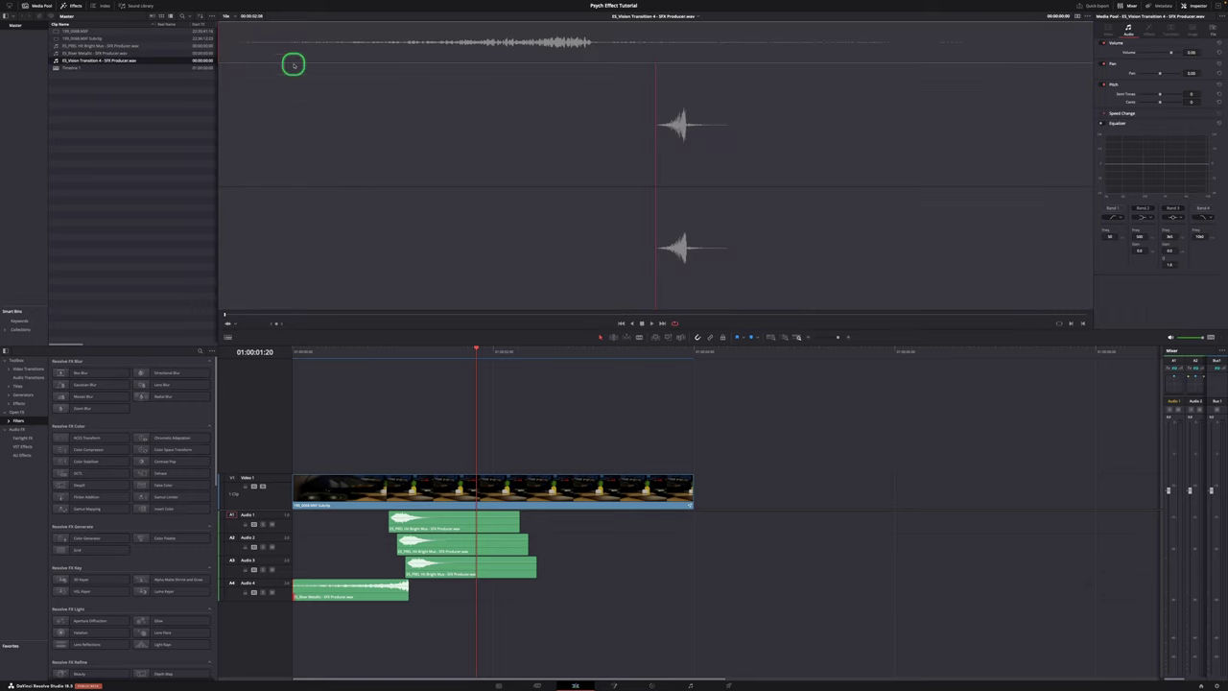
{"action": "key", "text": "space"}
{"action": "left_click_drag", "start_coordinate": [385, 122], "coordinate": [352, 617]}
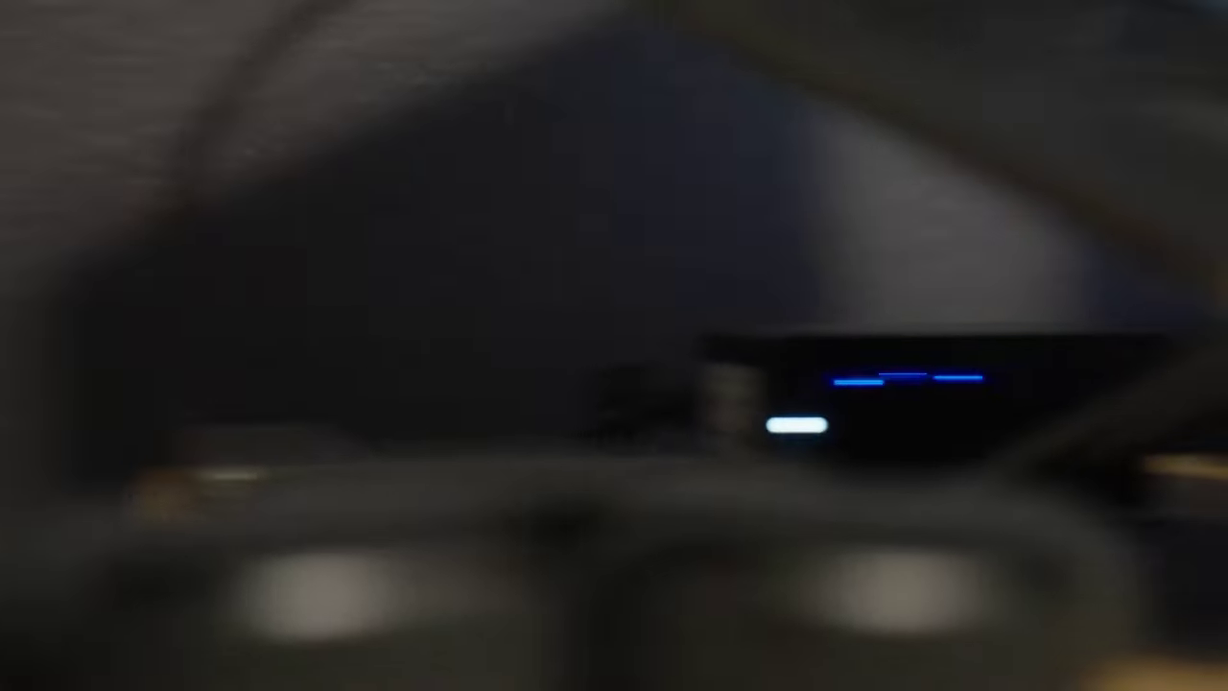